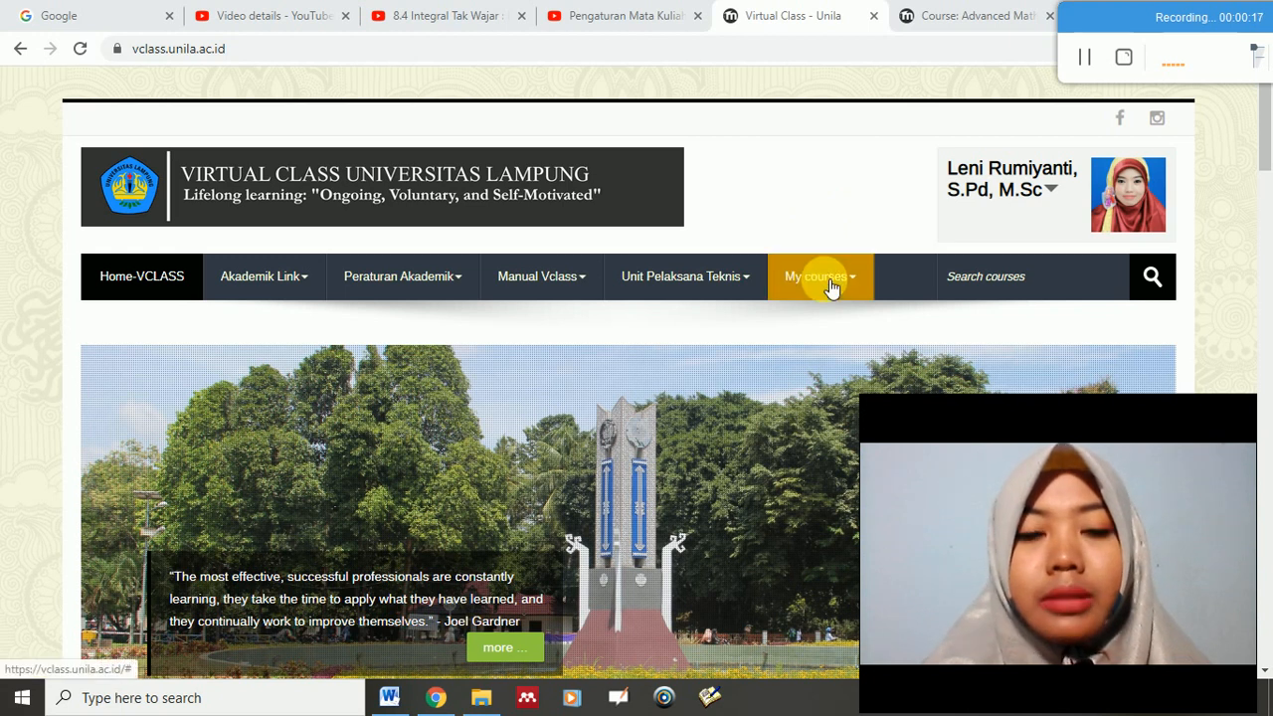
Step: Open the Advanced Mathematics course from the list of enrolled courses
mouse_move(831, 286)
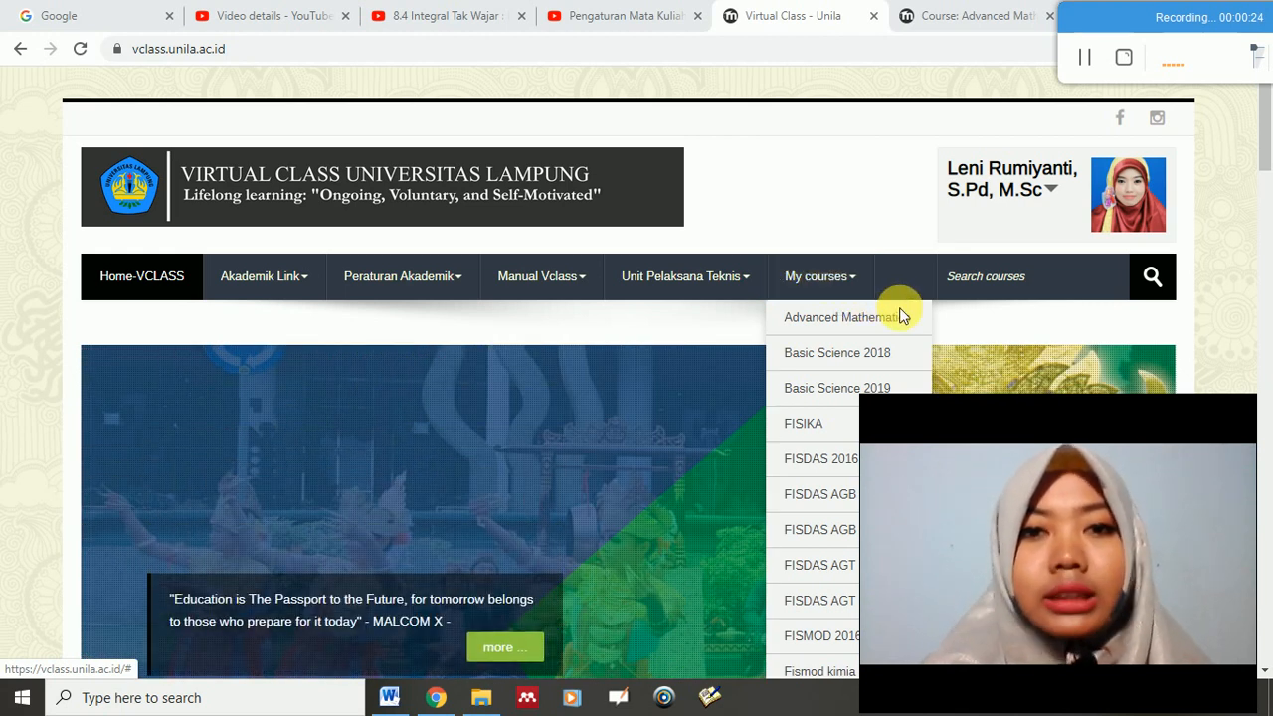
click(849, 318)
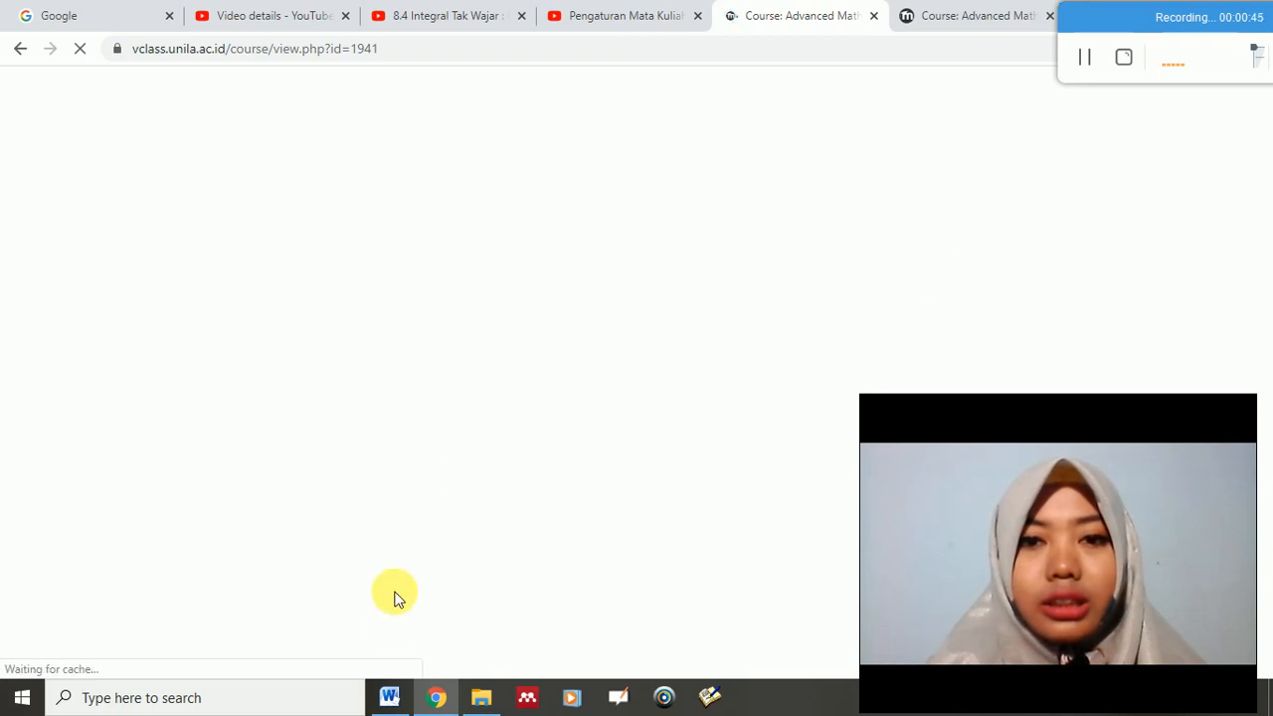
click(387, 699)
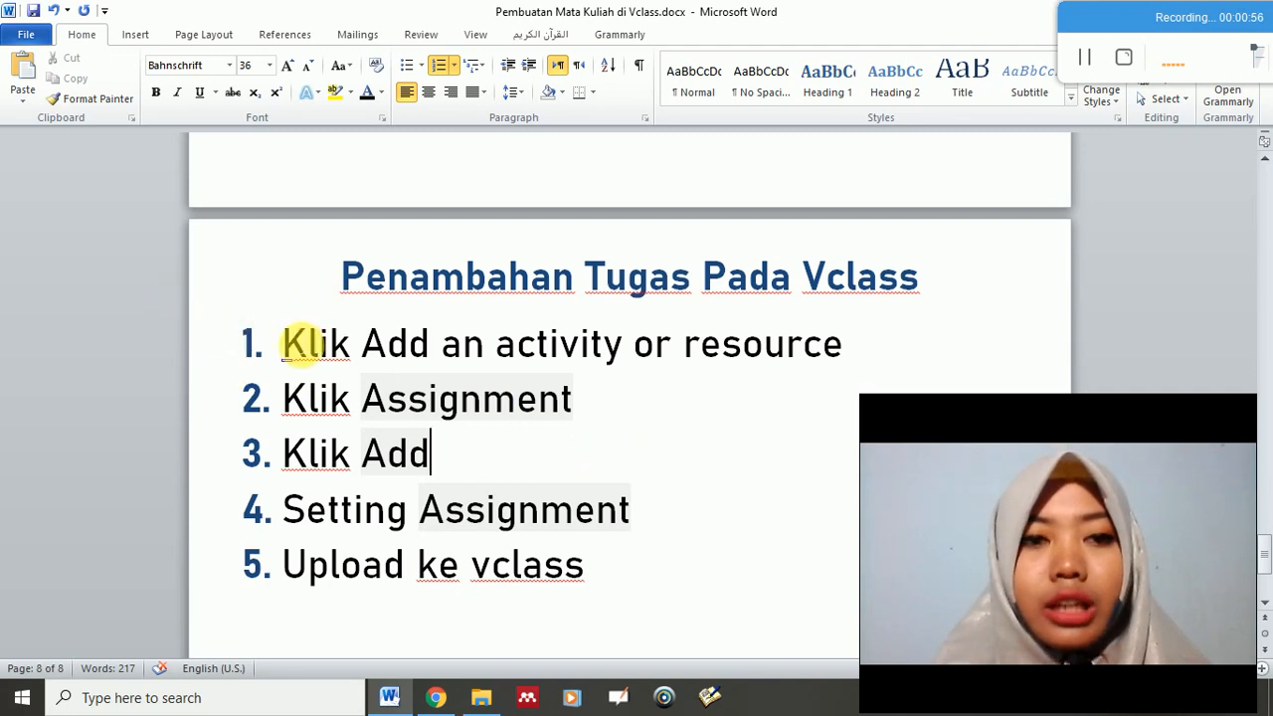
text(siapkan )
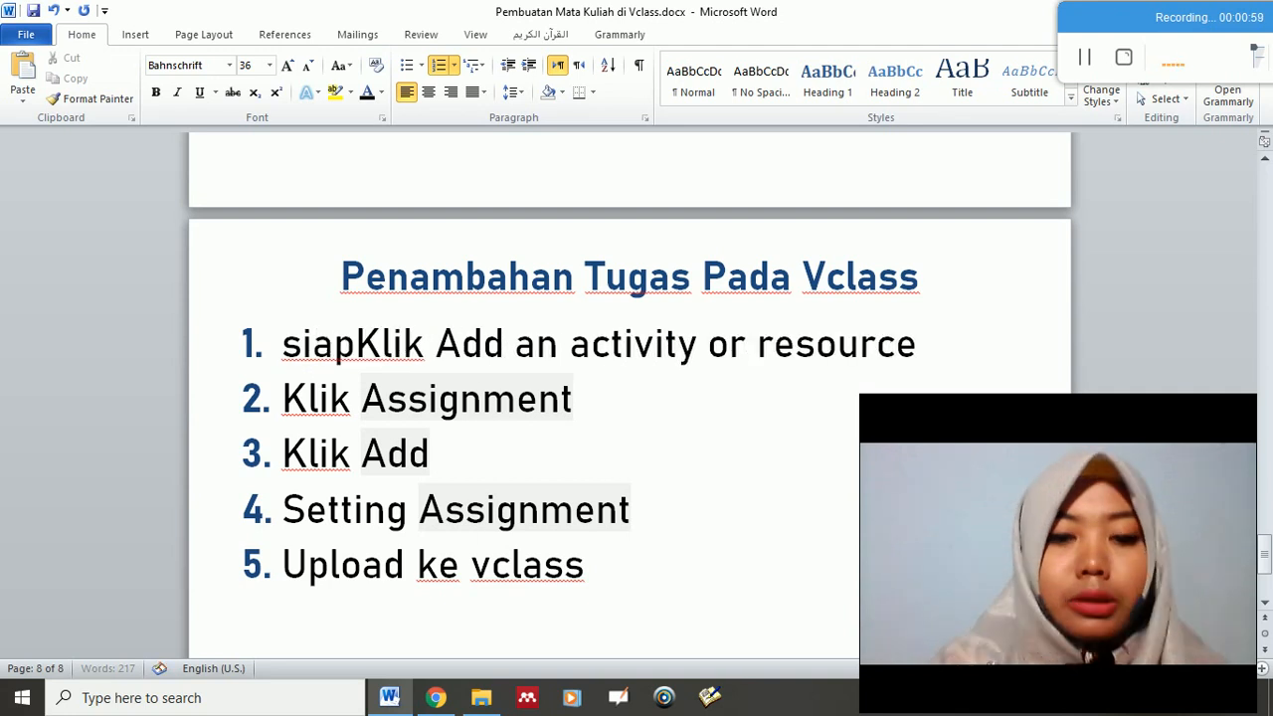
text(file)
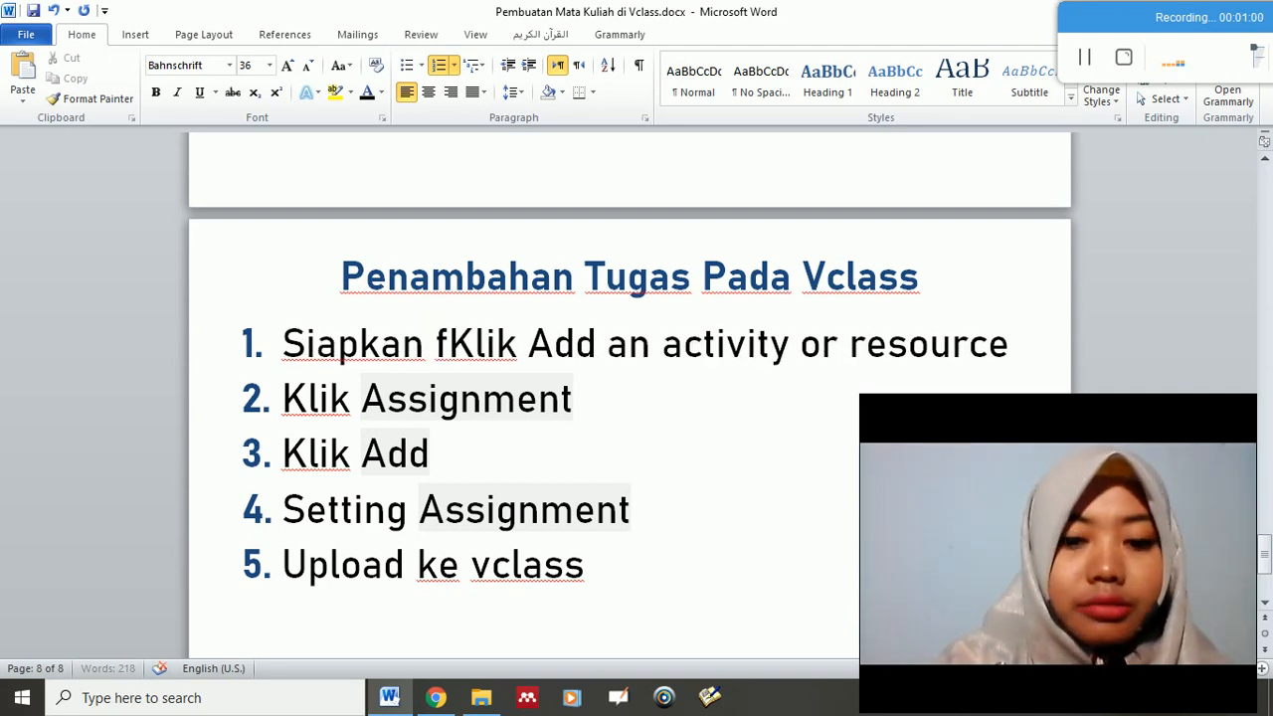
key(BackSpace)
key(BackSpace)
key(BackSpace)
key(BackSpace)
key(BackSpace)
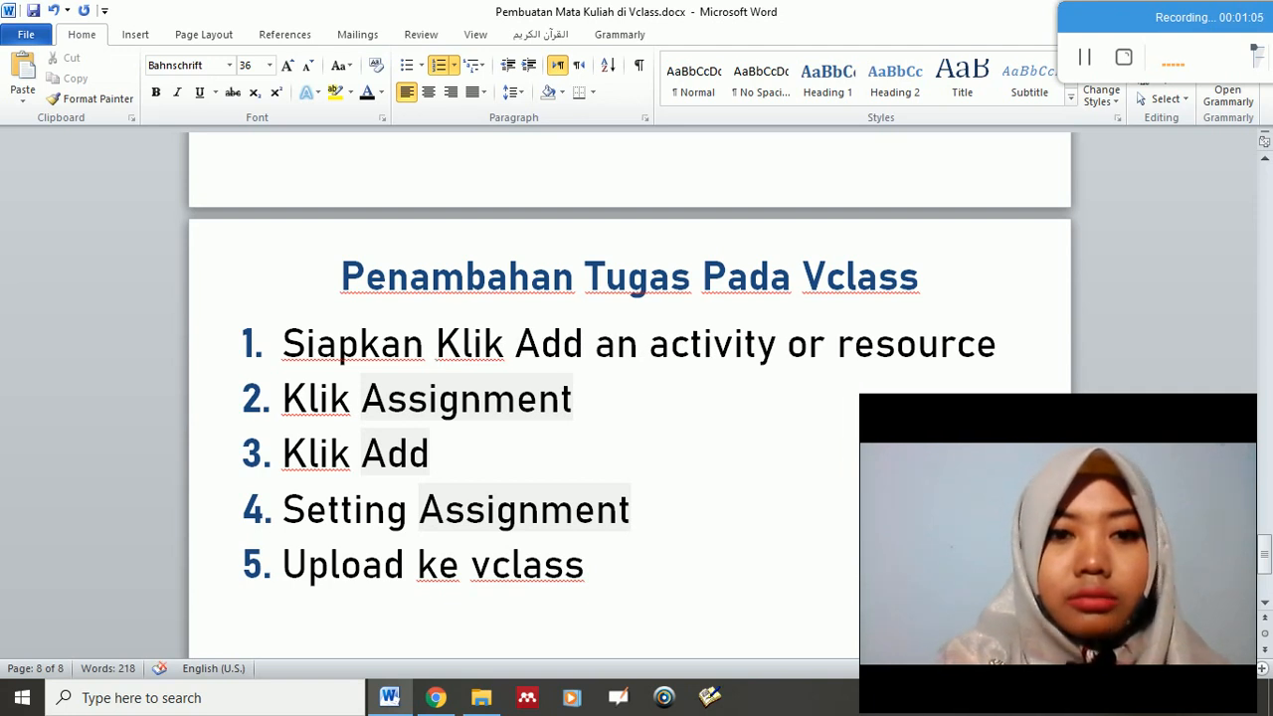
key(BackSpace)
key(BackSpace)
key(BackSpace)
key(BackSpace)
key(BackSpace)
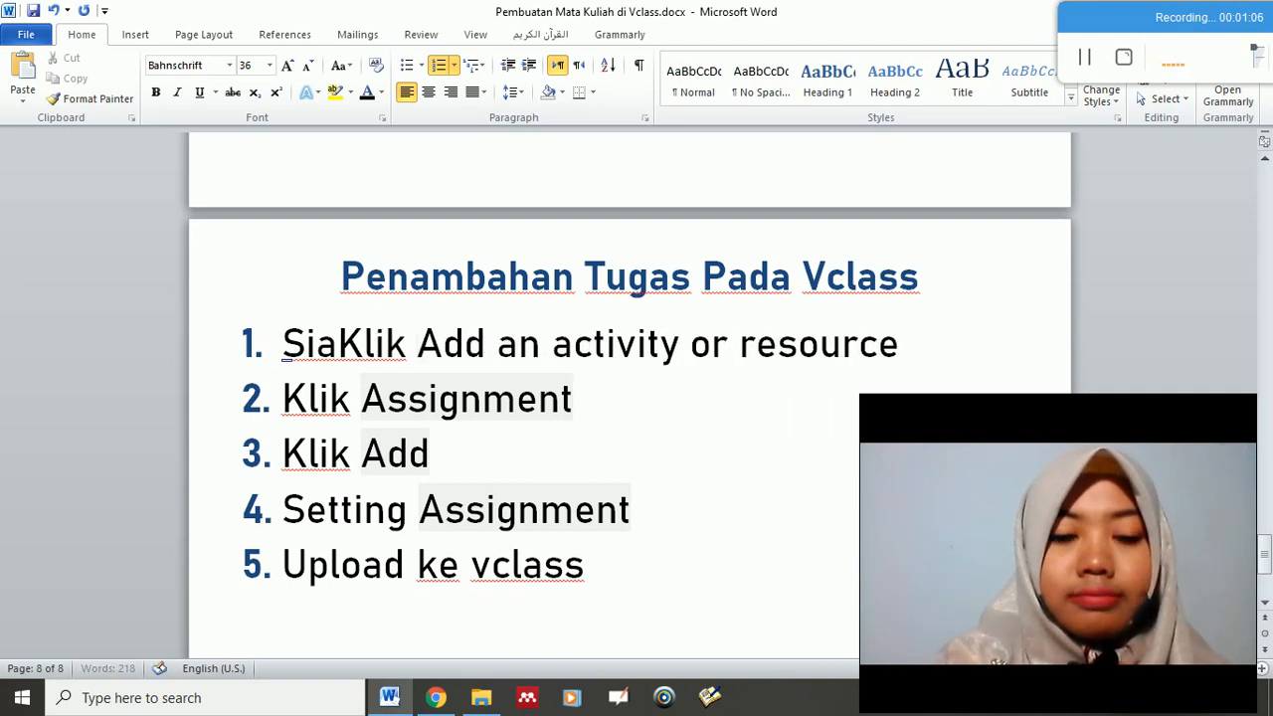
key(BackSpace)
key(BackSpace)
key(BackSpace)
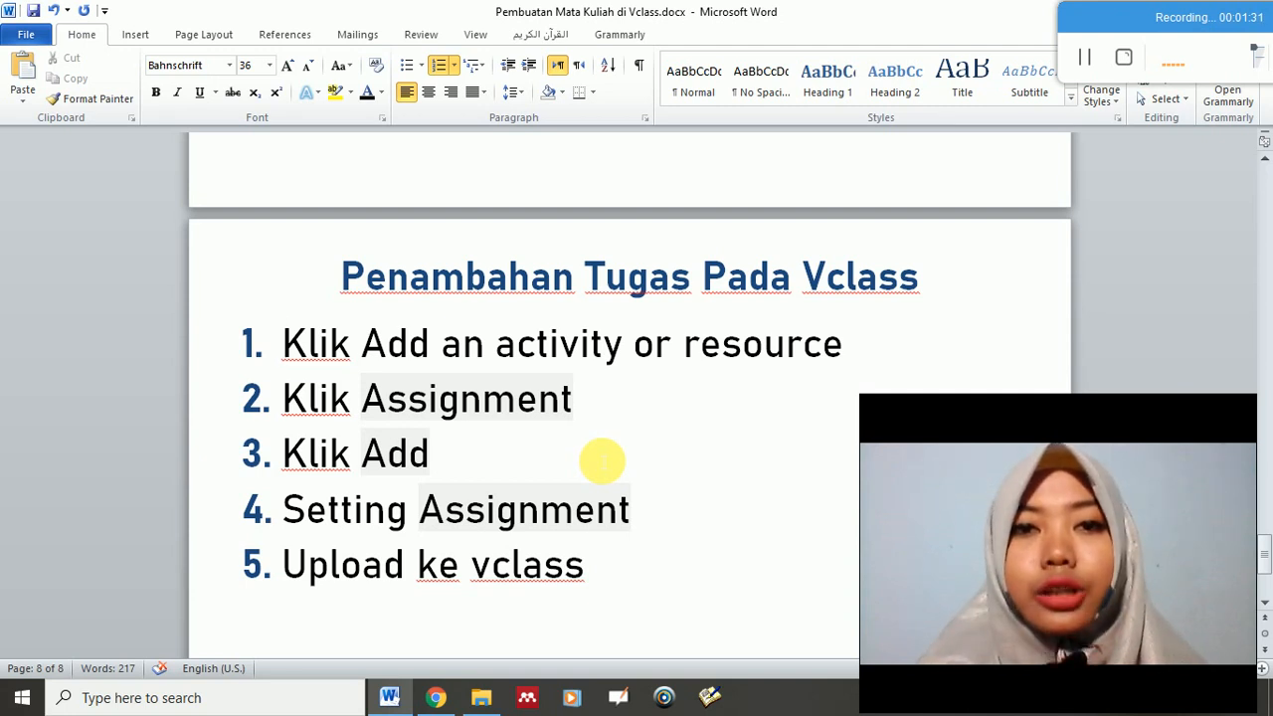
Step: Switch to Chrome and examine the Advanced Mathematics course page from the course profile to the Buku Ajar textbook
click(435, 698)
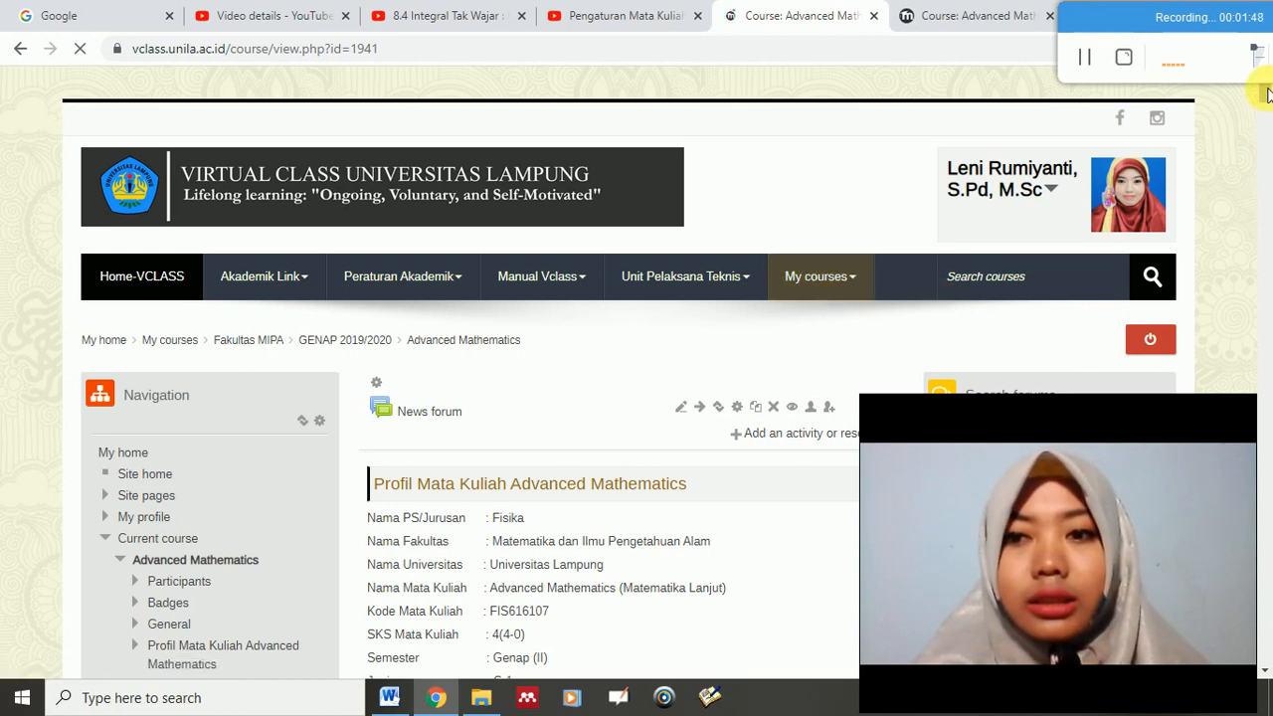
drag(1268, 95, 1267, 99)
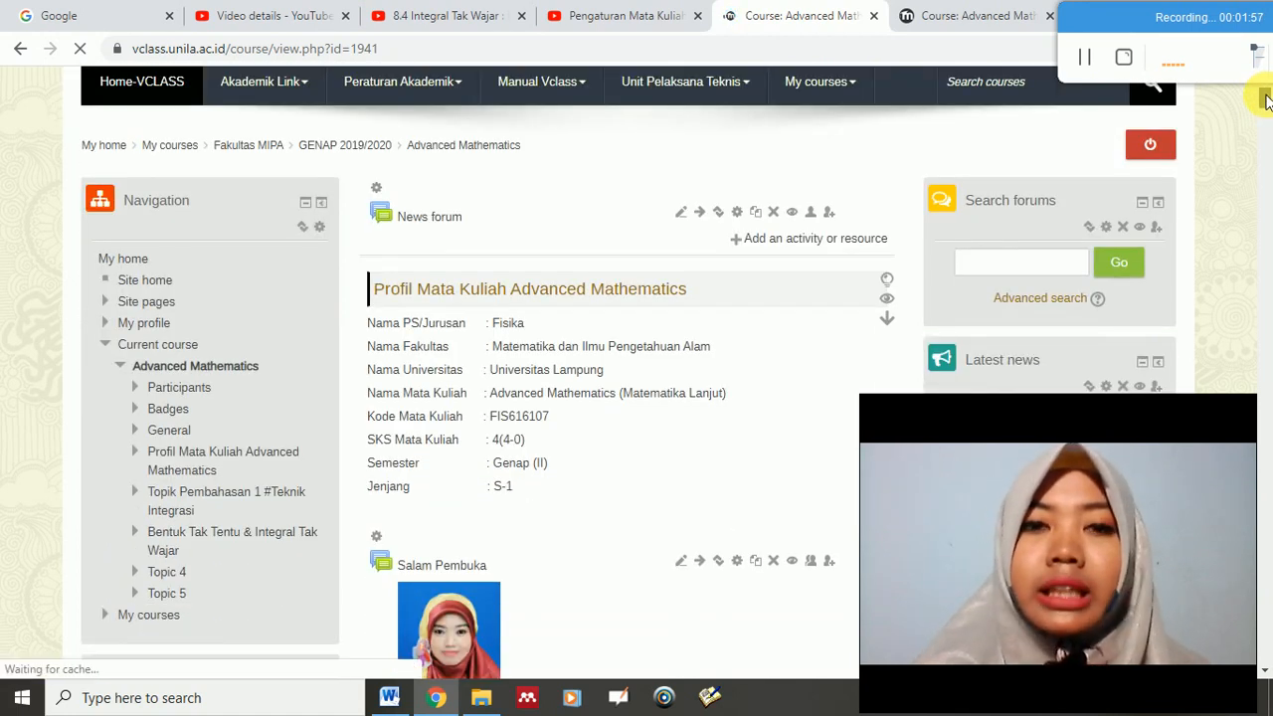
drag(1267, 101, 1267, 106)
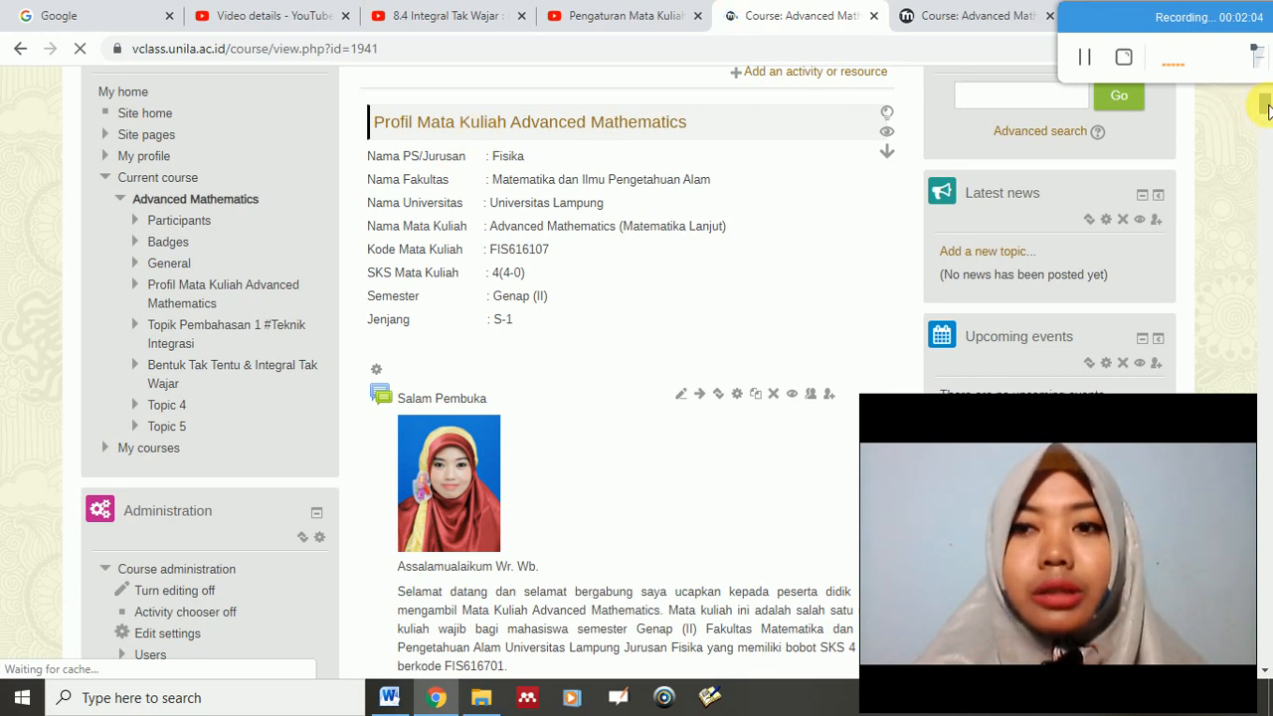
drag(1266, 109, 1267, 119)
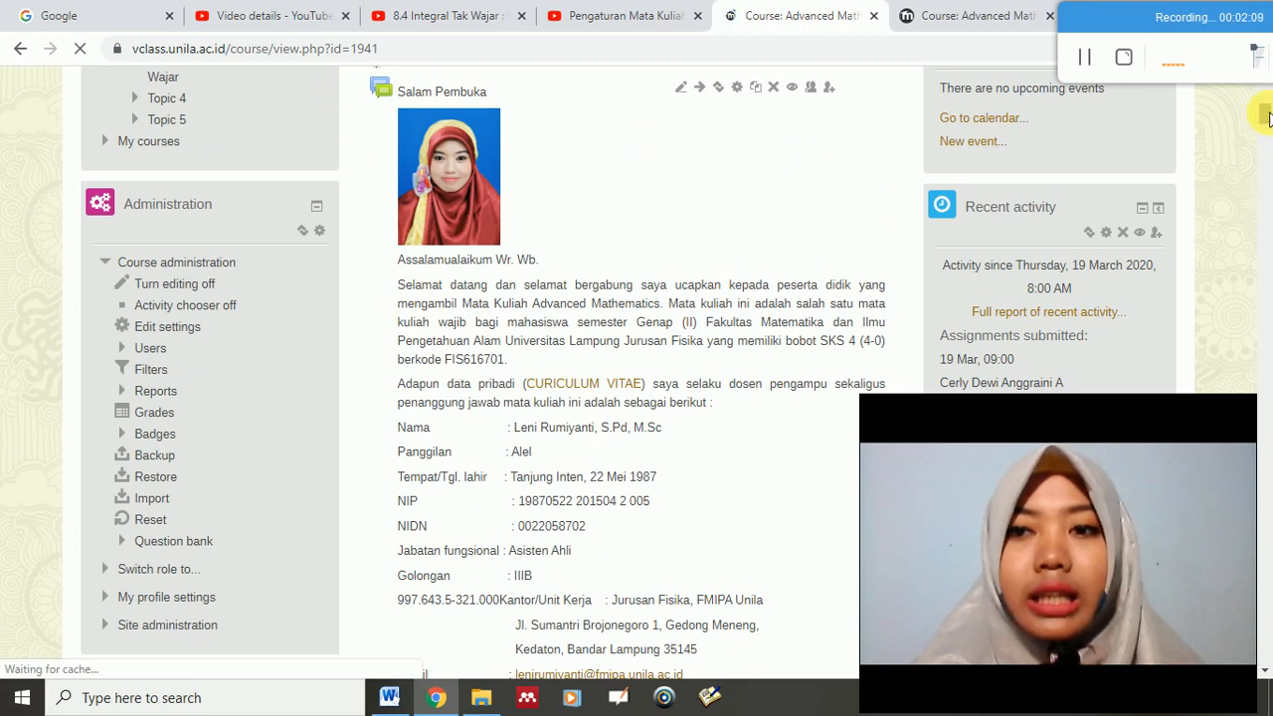
drag(1266, 116, 1264, 149)
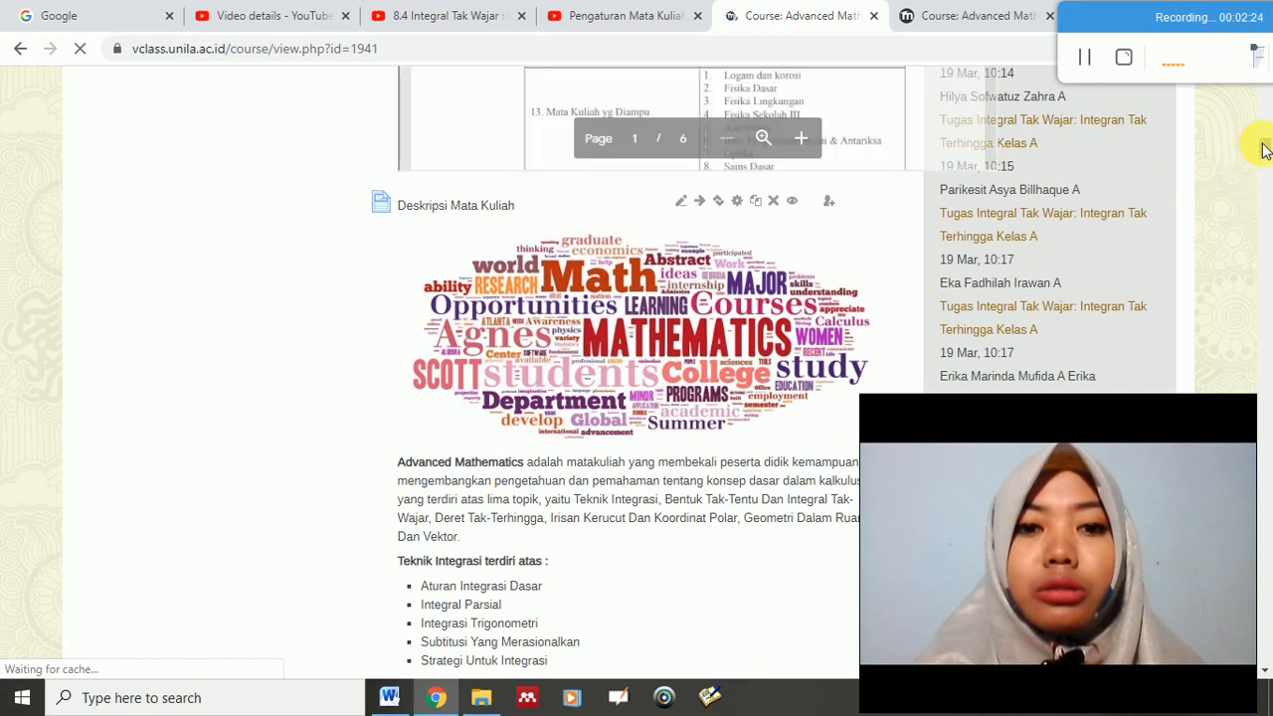
mouse_move(1265, 169)
mouse_down()
mouse_move(1267, 193)
mouse_move(1263, 182)
mouse_up()
scroll(1267, 176, down, 2)
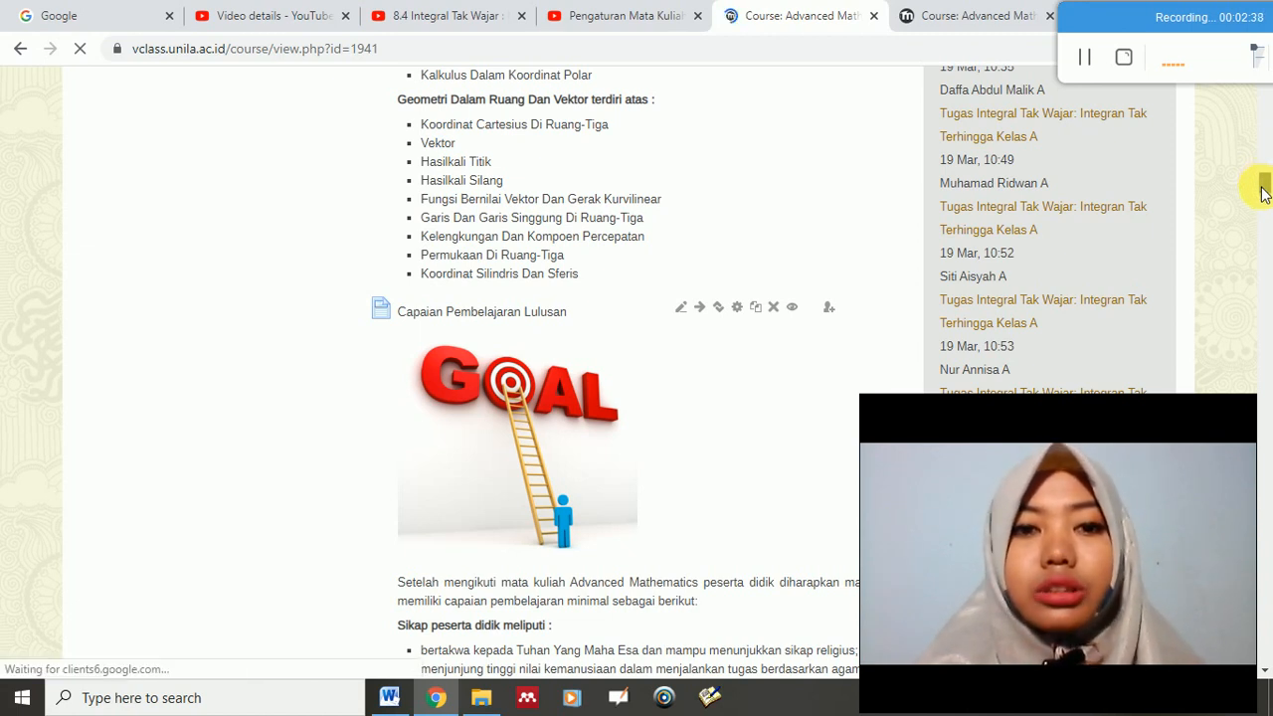
drag(1262, 192, 1265, 211)
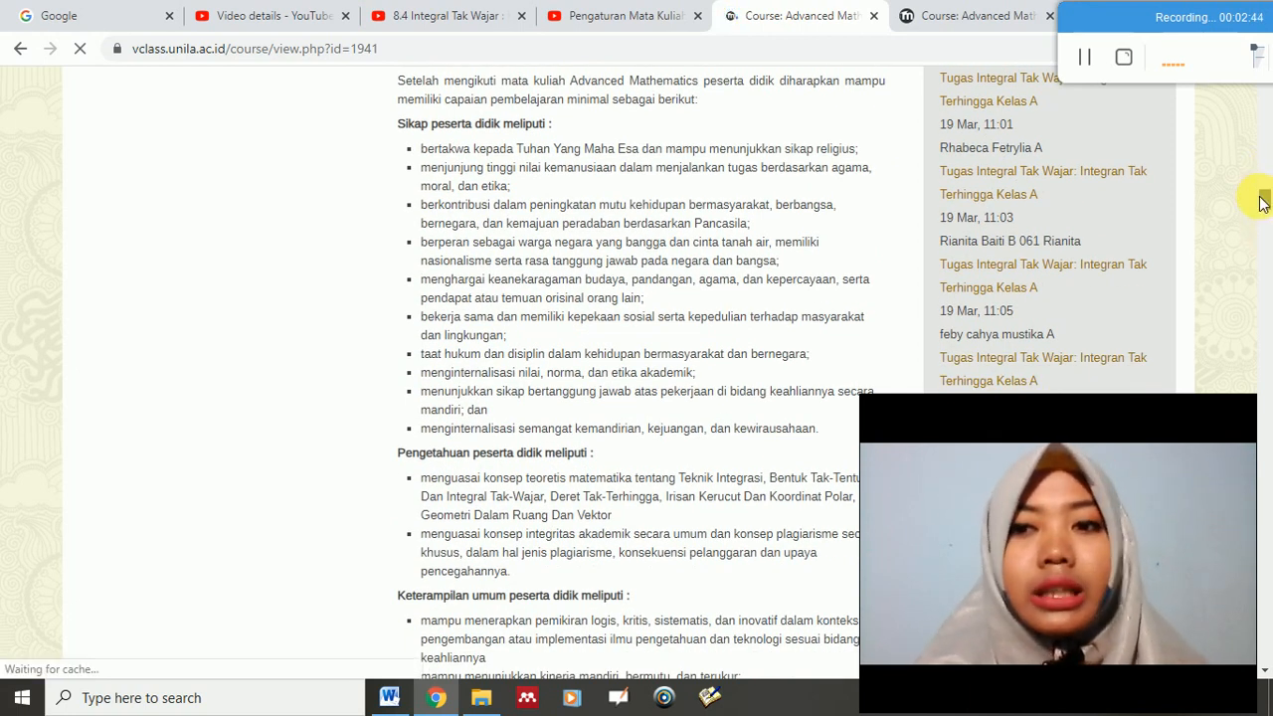
scroll(1255, 198, down, 10)
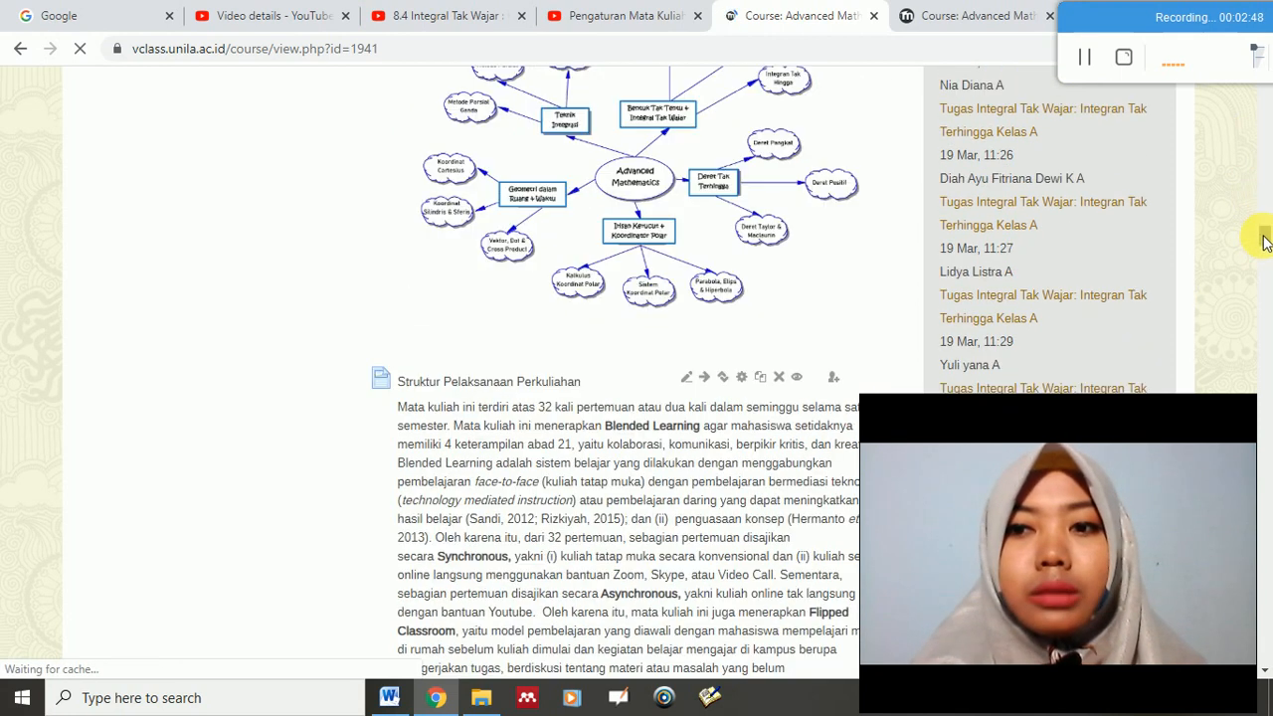
scroll(1264, 242, down, 1)
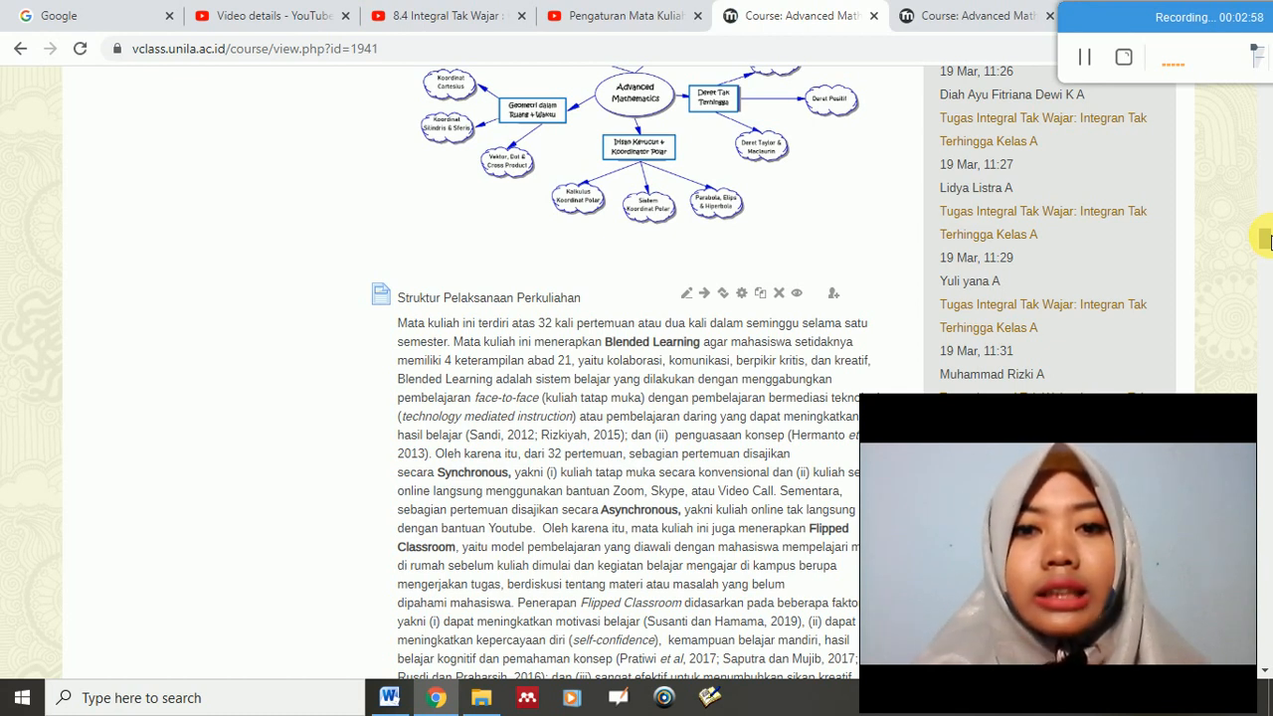
drag(1265, 239, 1266, 253)
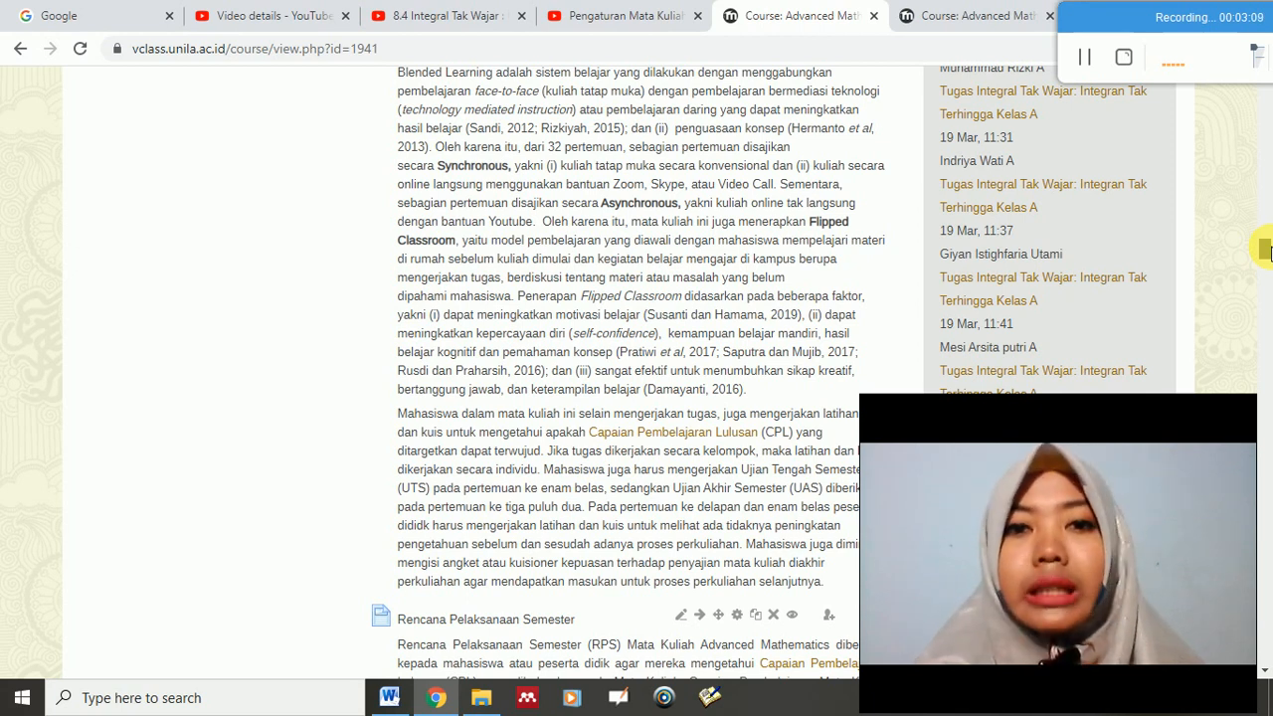
drag(1266, 252, 1267, 299)
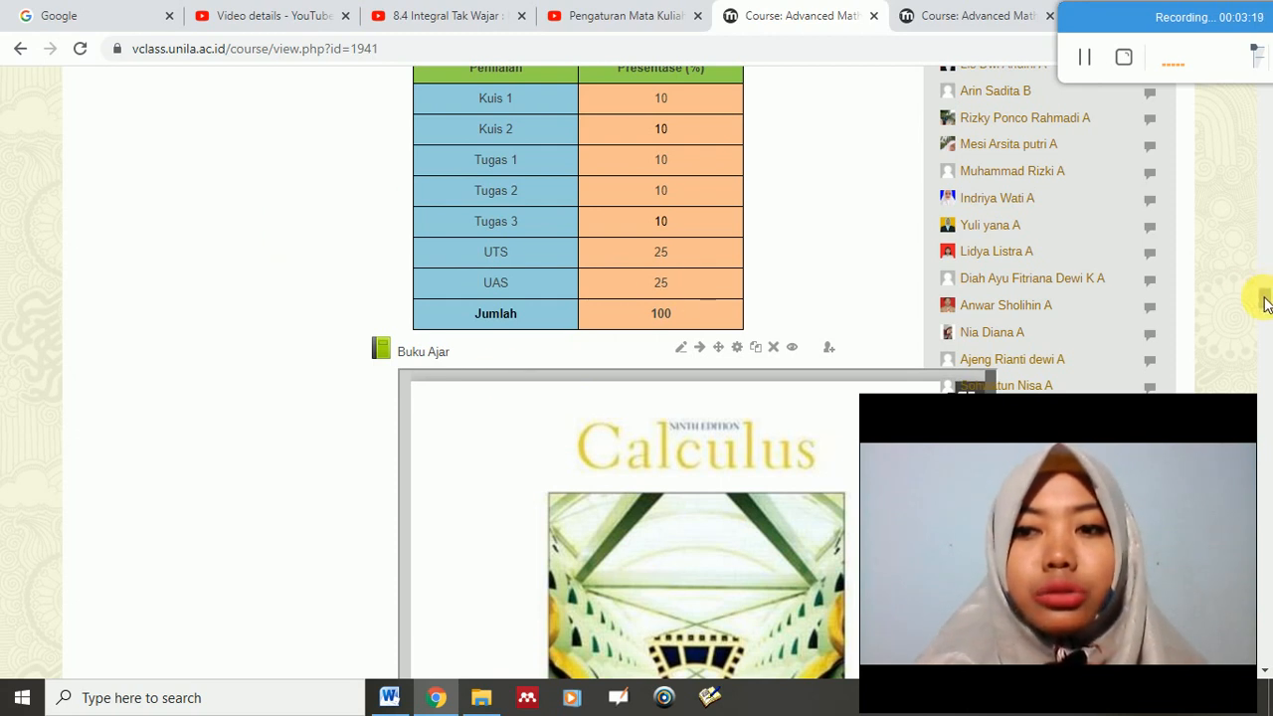
drag(1267, 306, 1267, 316)
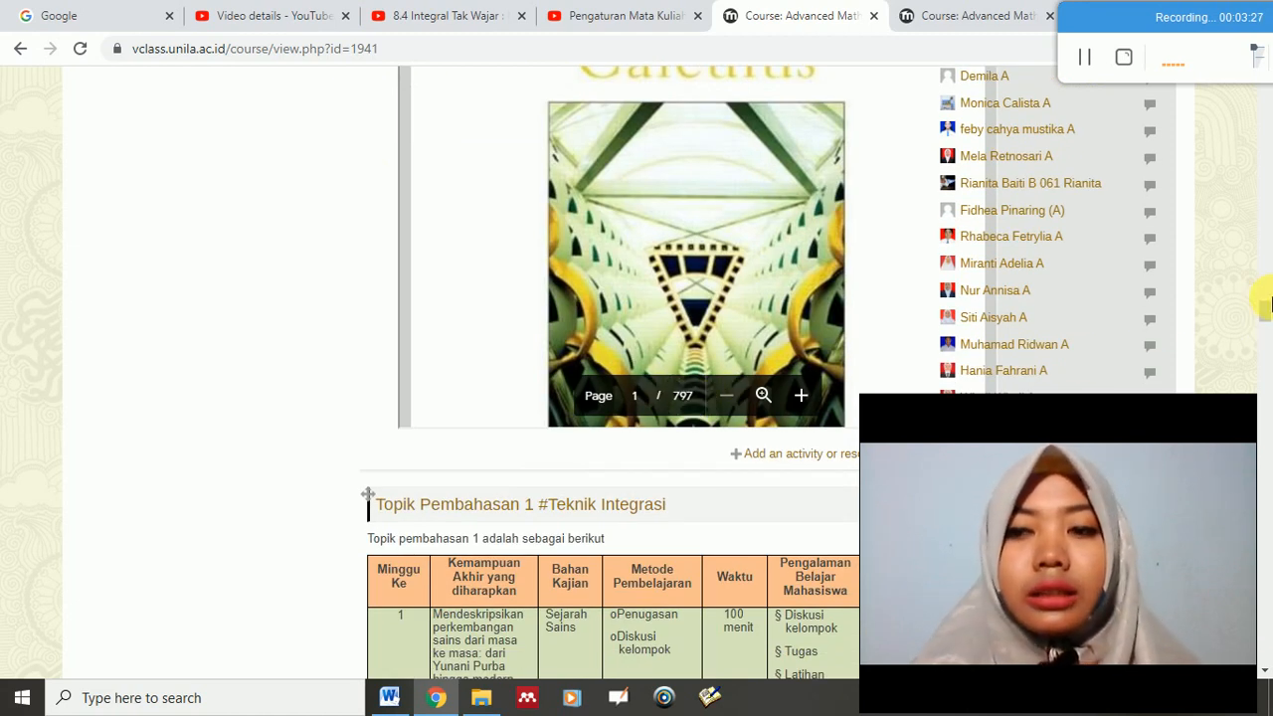
Step: Examine the topic sections and lesson videos down to the Integral Tak Wajar assignment for Kelas A
drag(1266, 320, 1267, 331)
drag(1267, 338, 1268, 350)
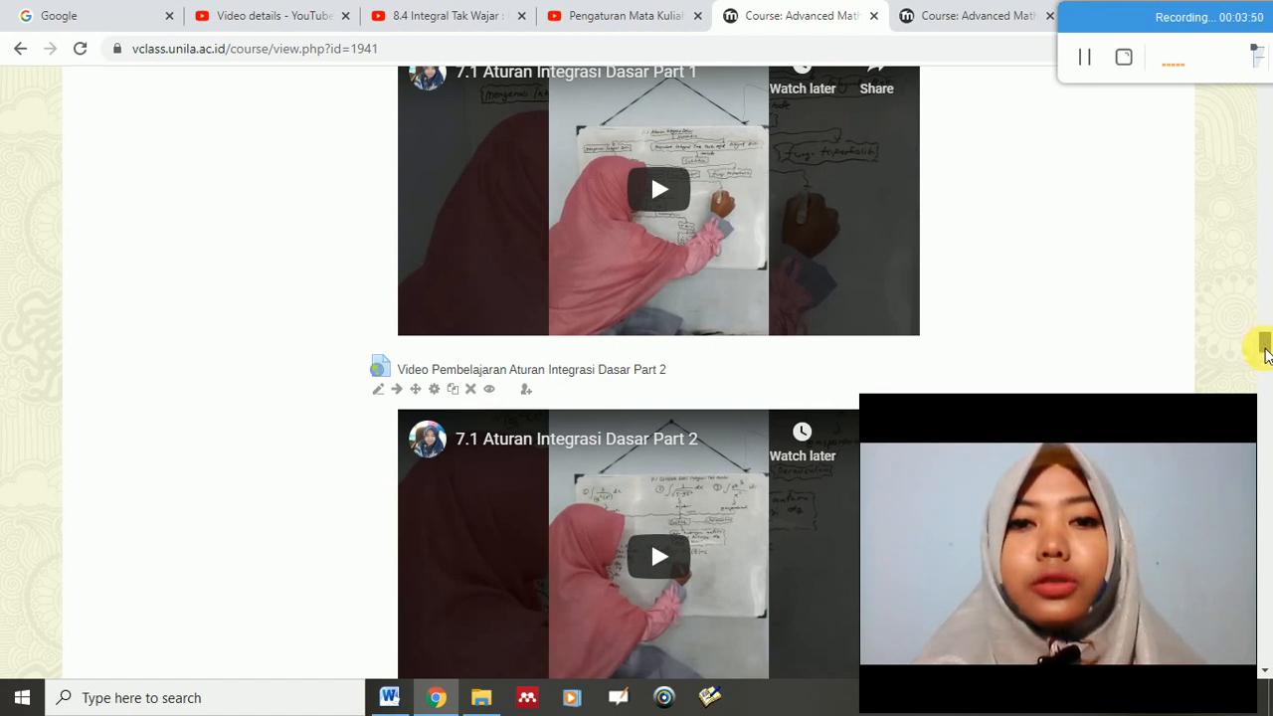
scroll(1265, 354, down, 4)
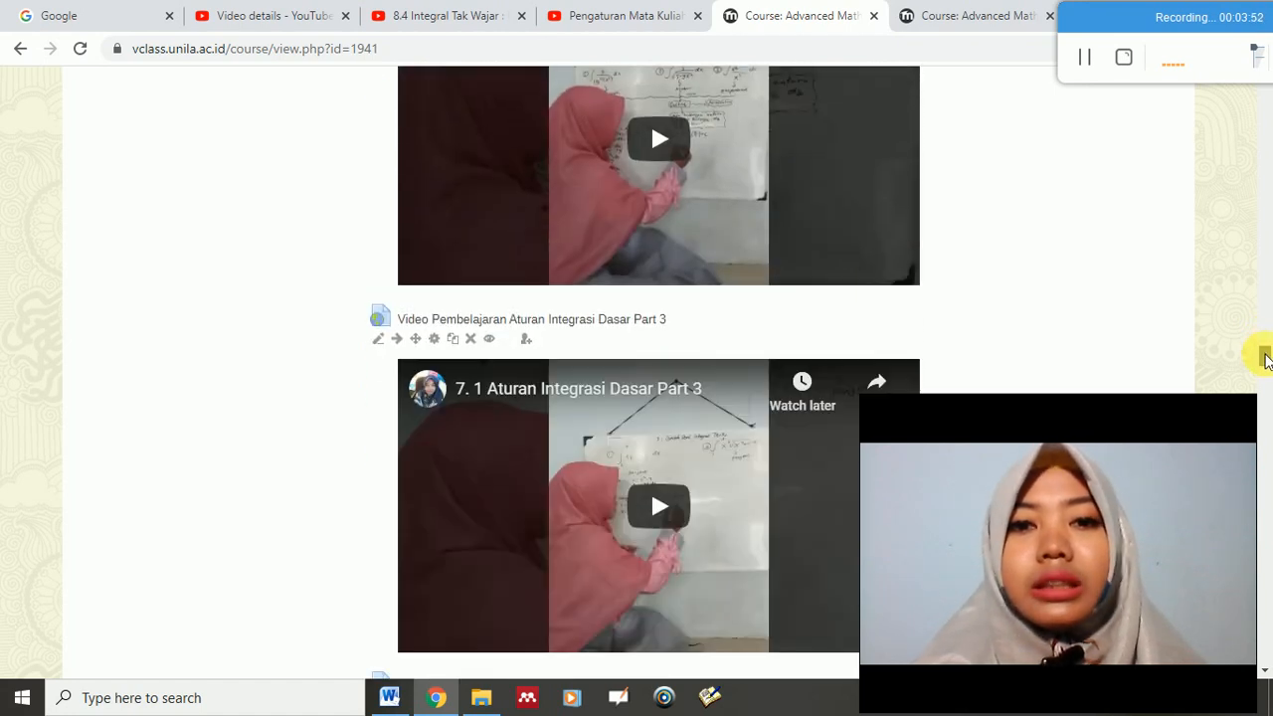
scroll(1265, 366, down, 3)
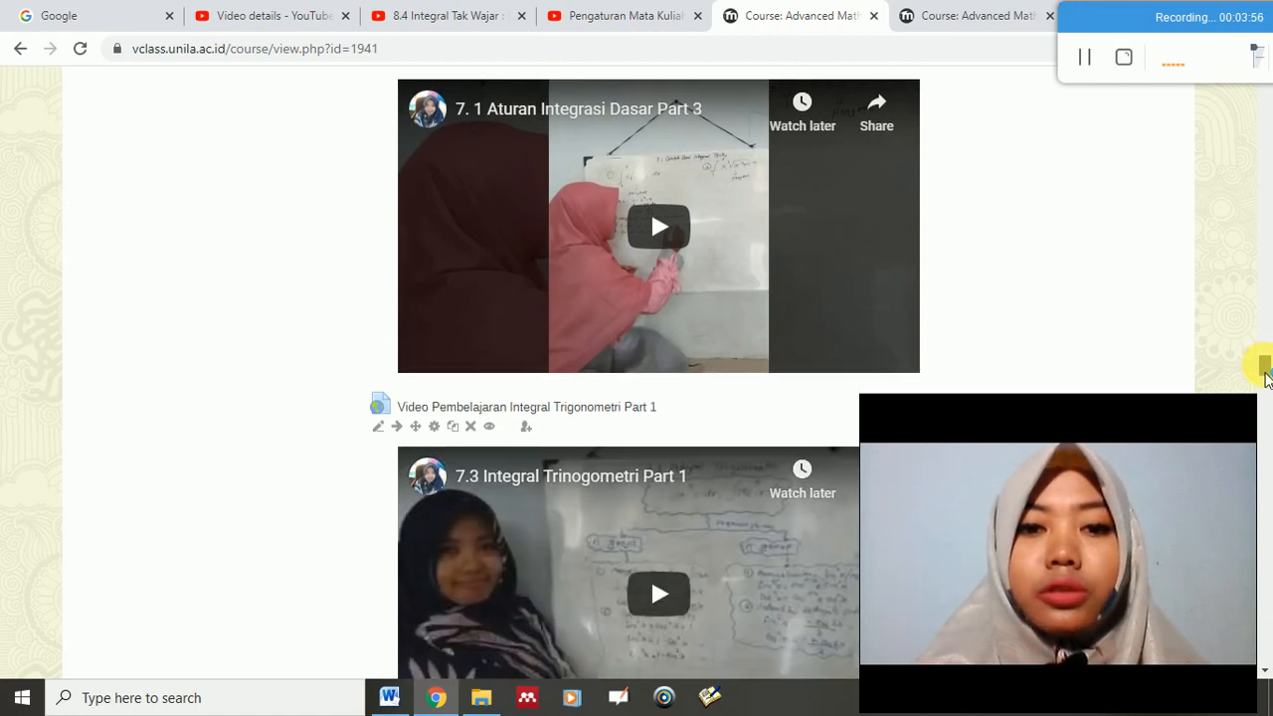
scroll(1265, 375, down, 3)
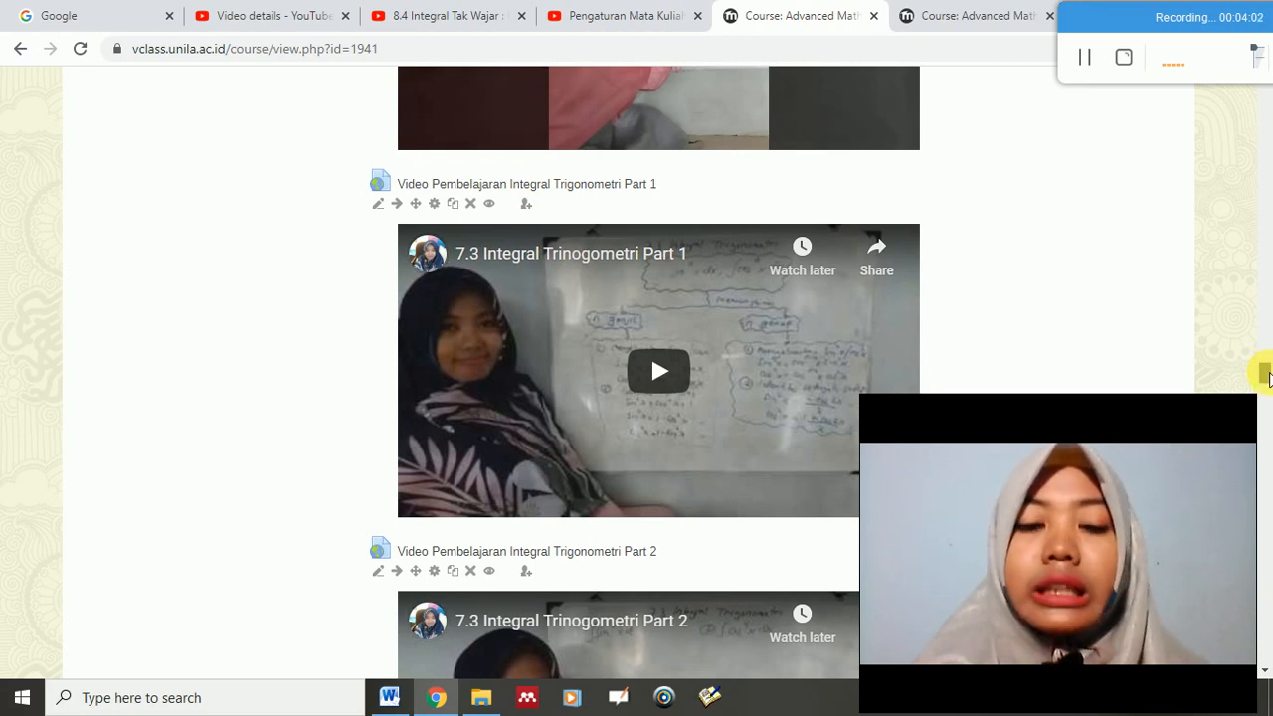
drag(1267, 378, 1268, 379)
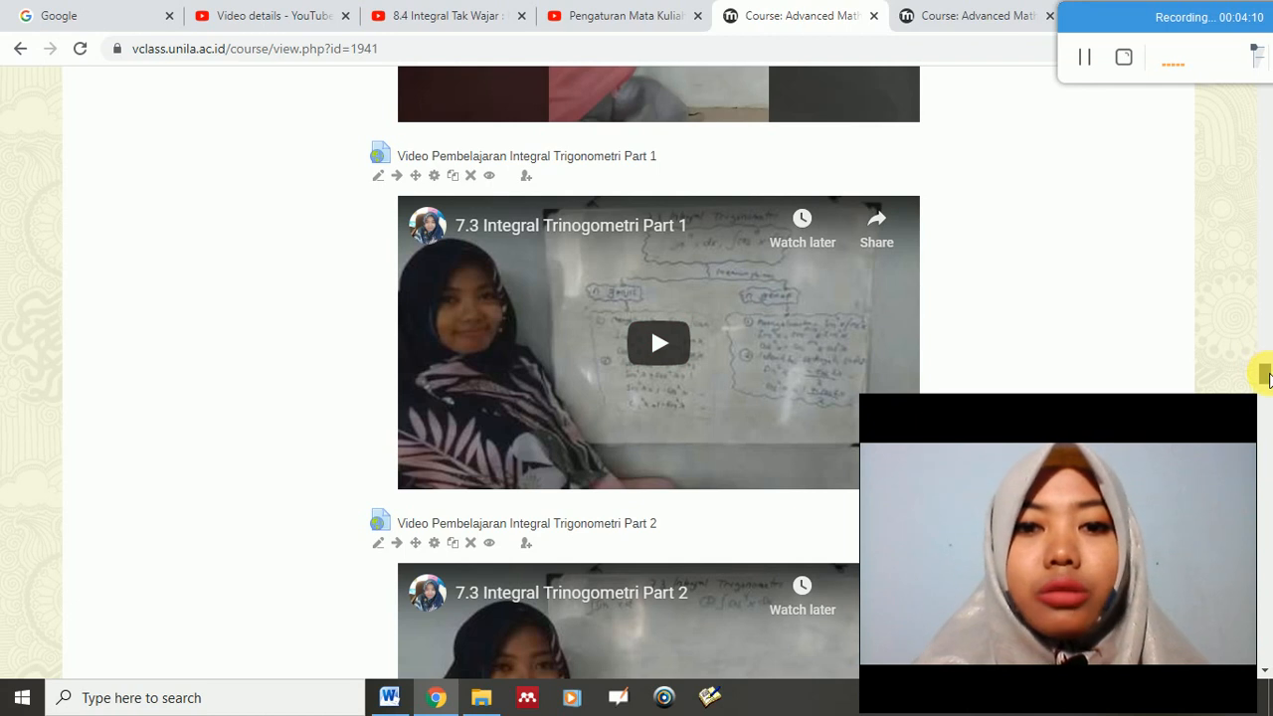
drag(1268, 379, 1264, 538)
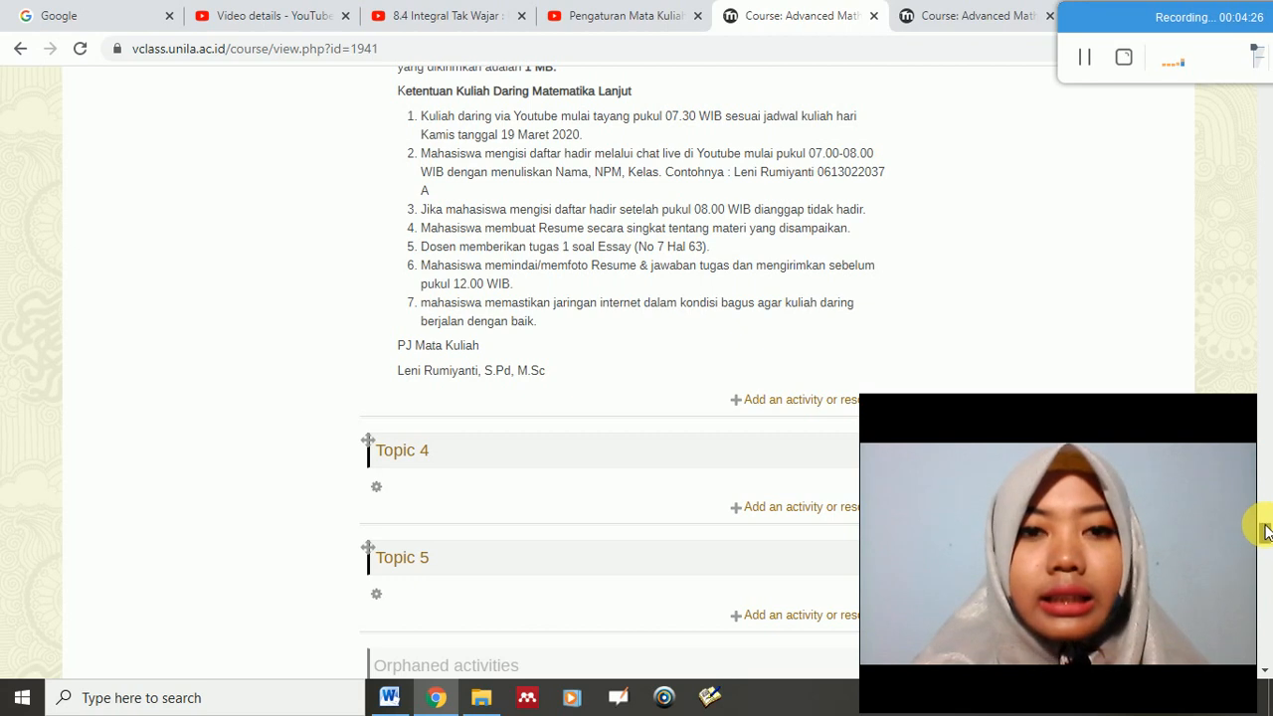
drag(1264, 535, 1265, 527)
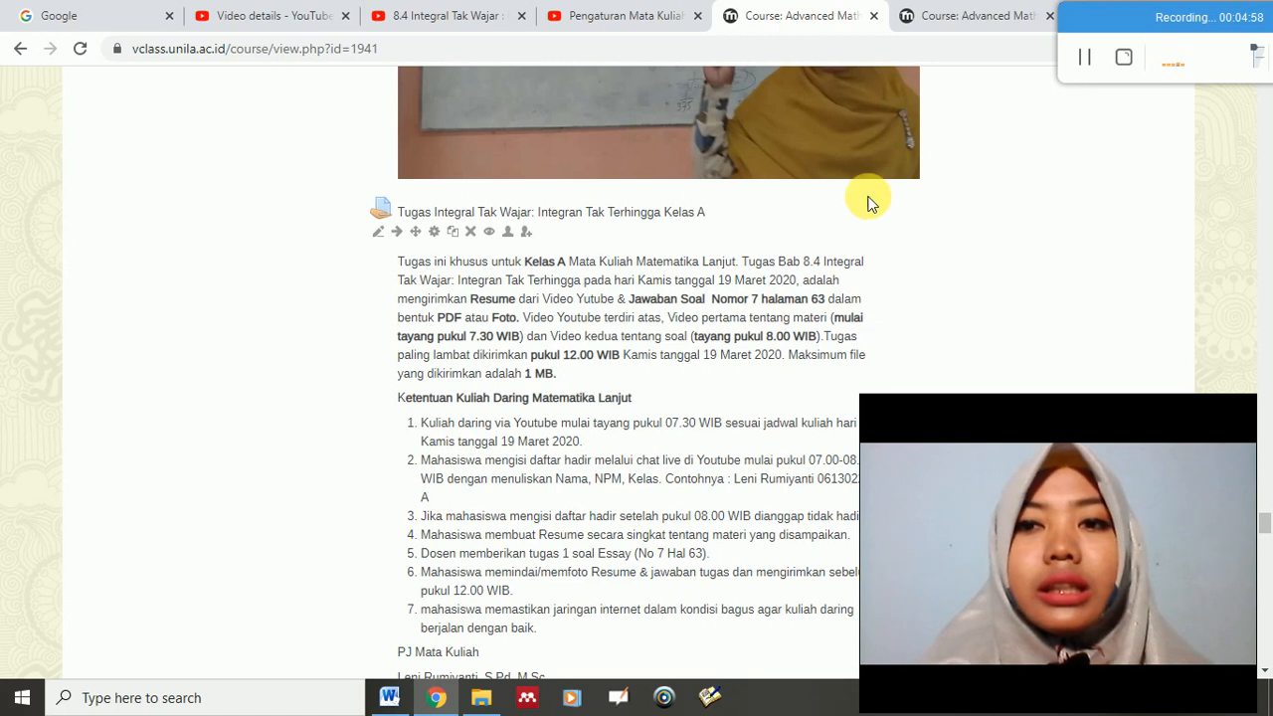
click(1084, 53)
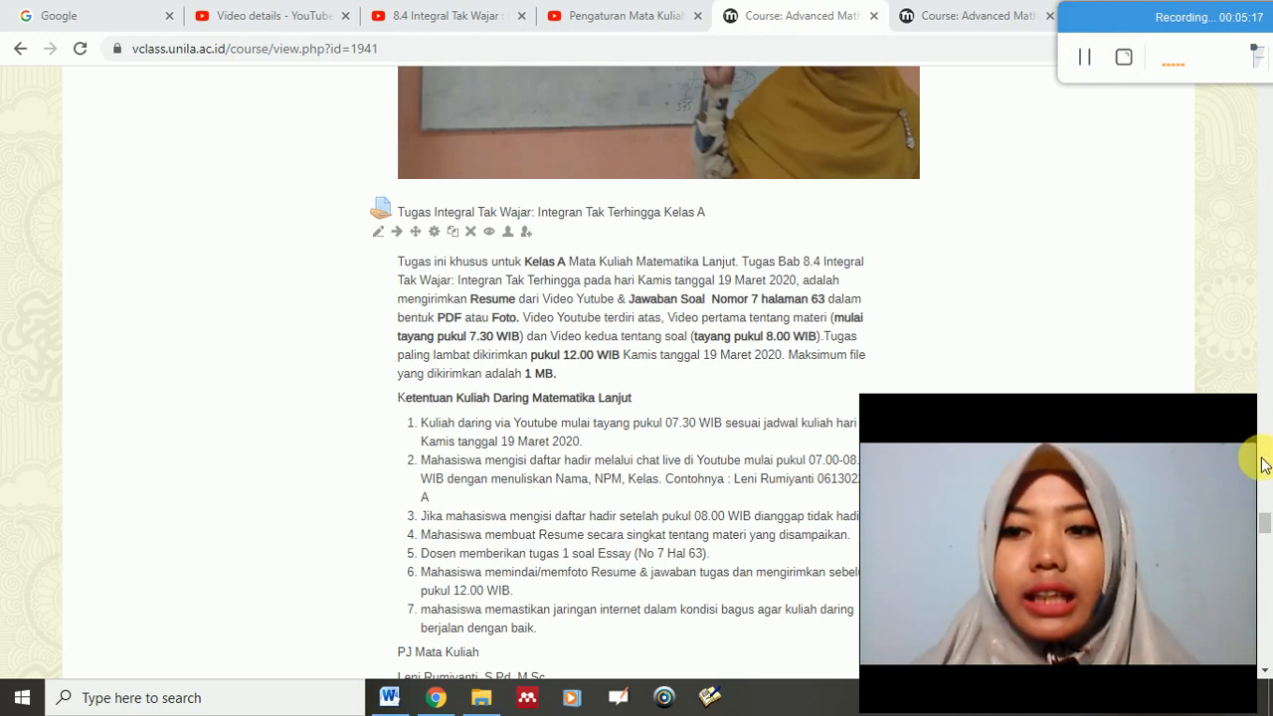
Step: Review the existing Kelas A assignment's description, highlighting its text from the introduction to the lecturer's signature
drag(1265, 527, 1268, 48)
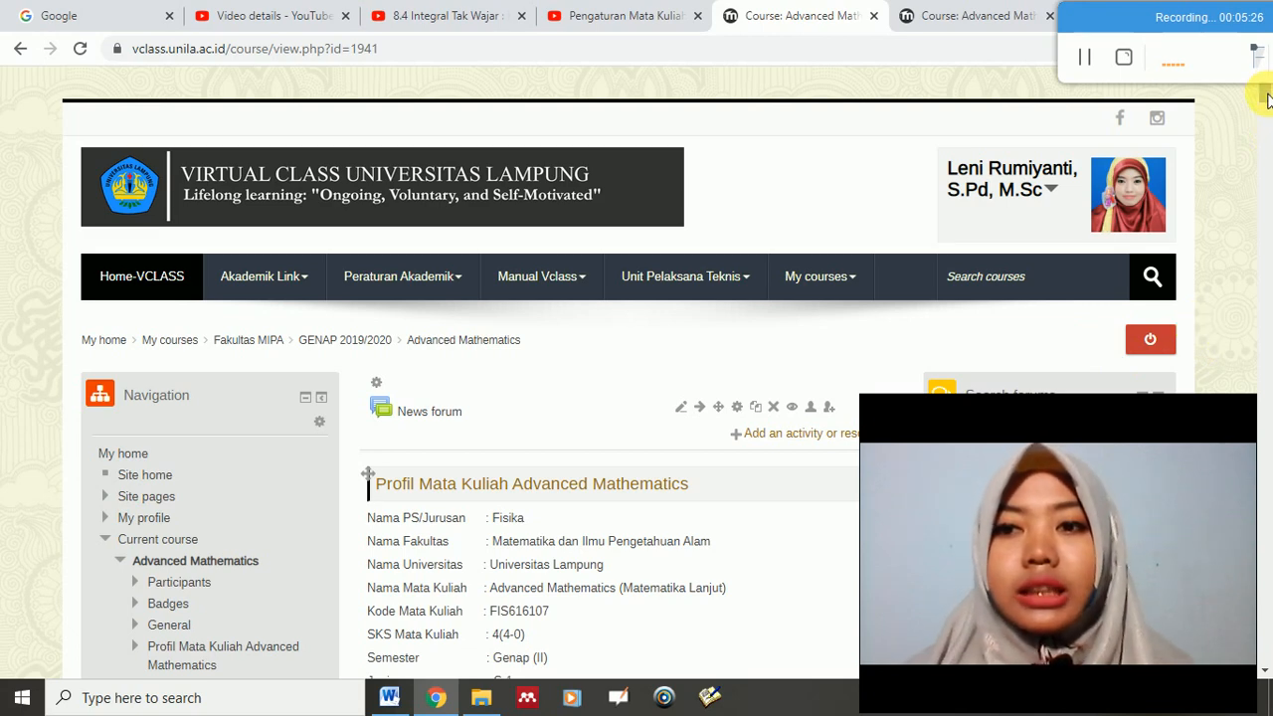
drag(1266, 96, 1261, 528)
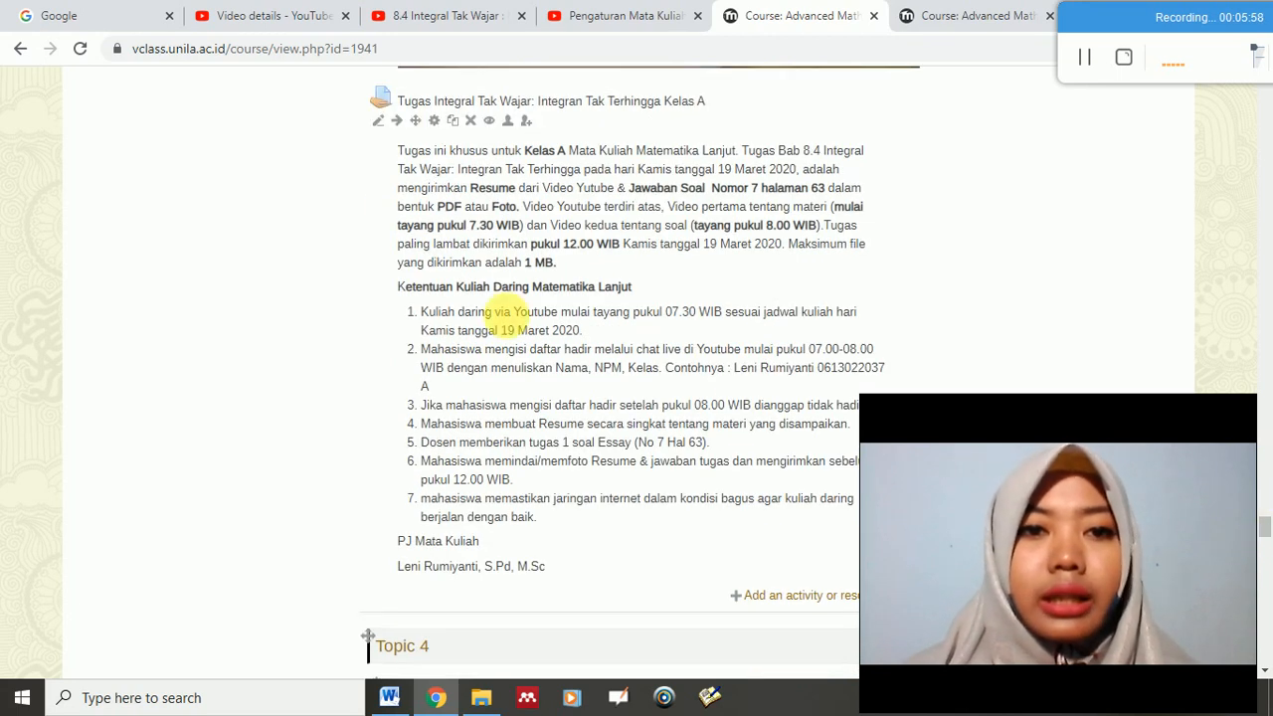
drag(413, 157, 473, 289)
click(396, 156)
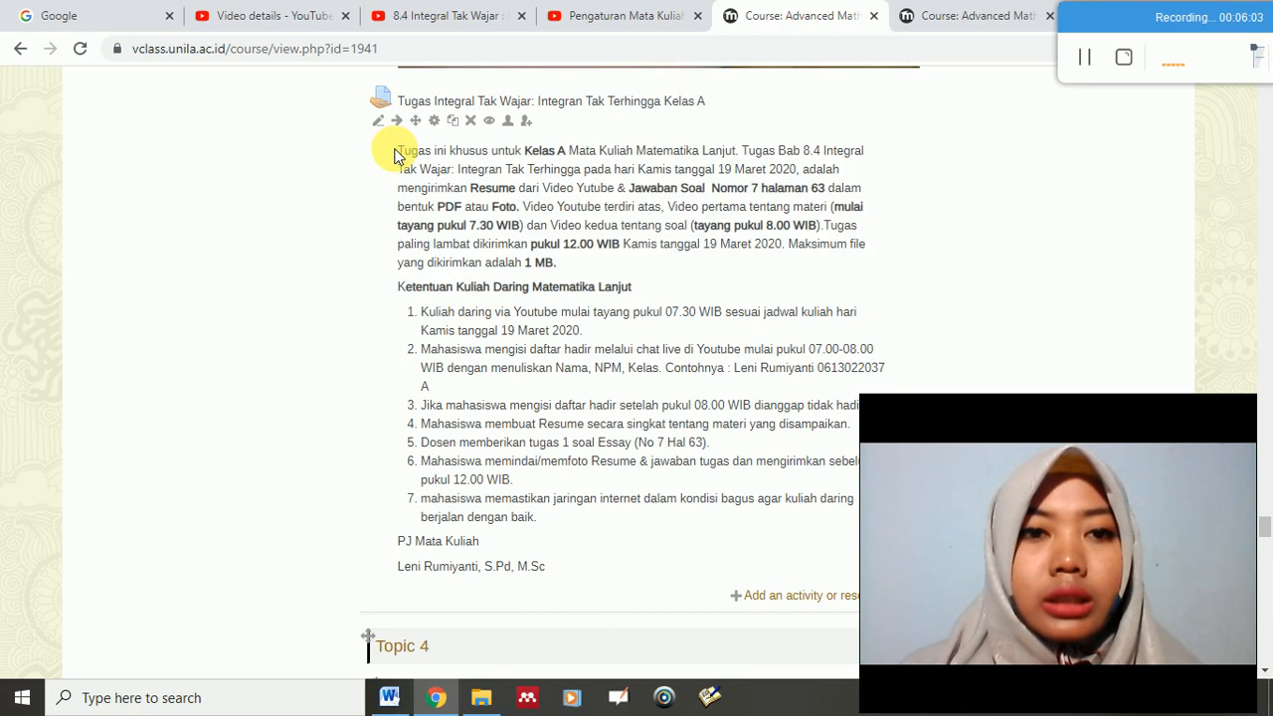
drag(395, 156, 547, 568)
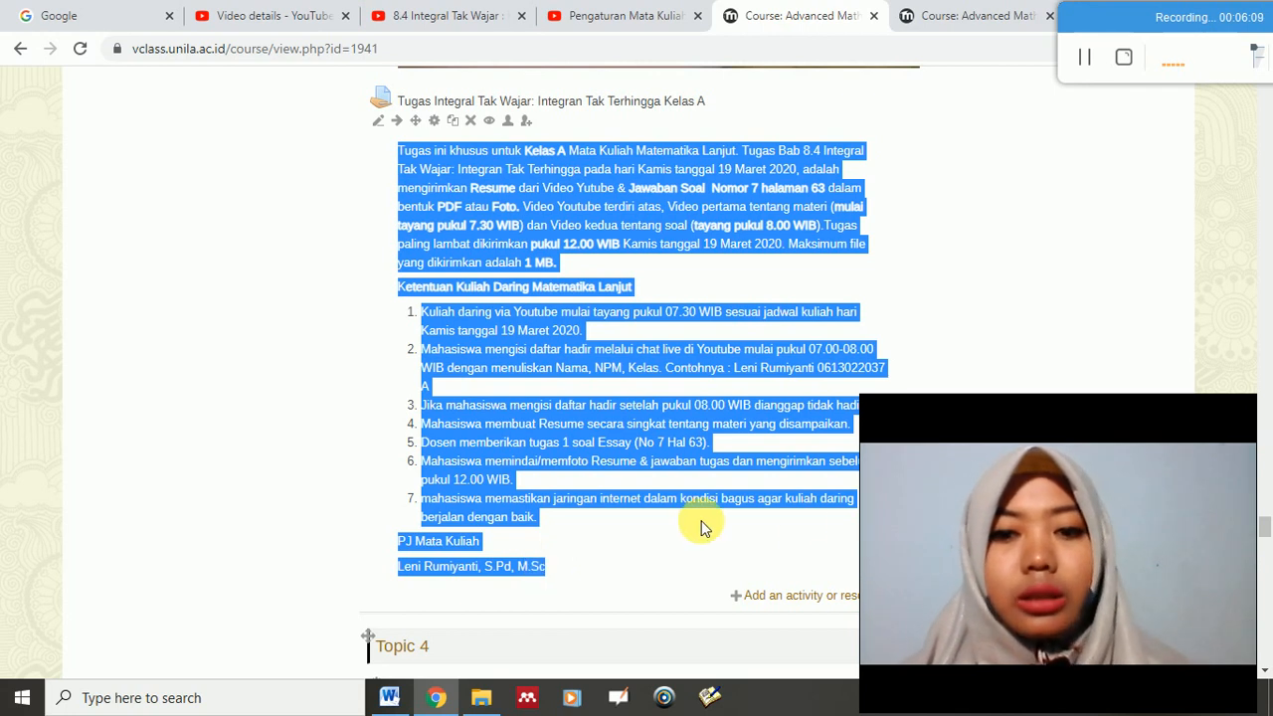
click(793, 549)
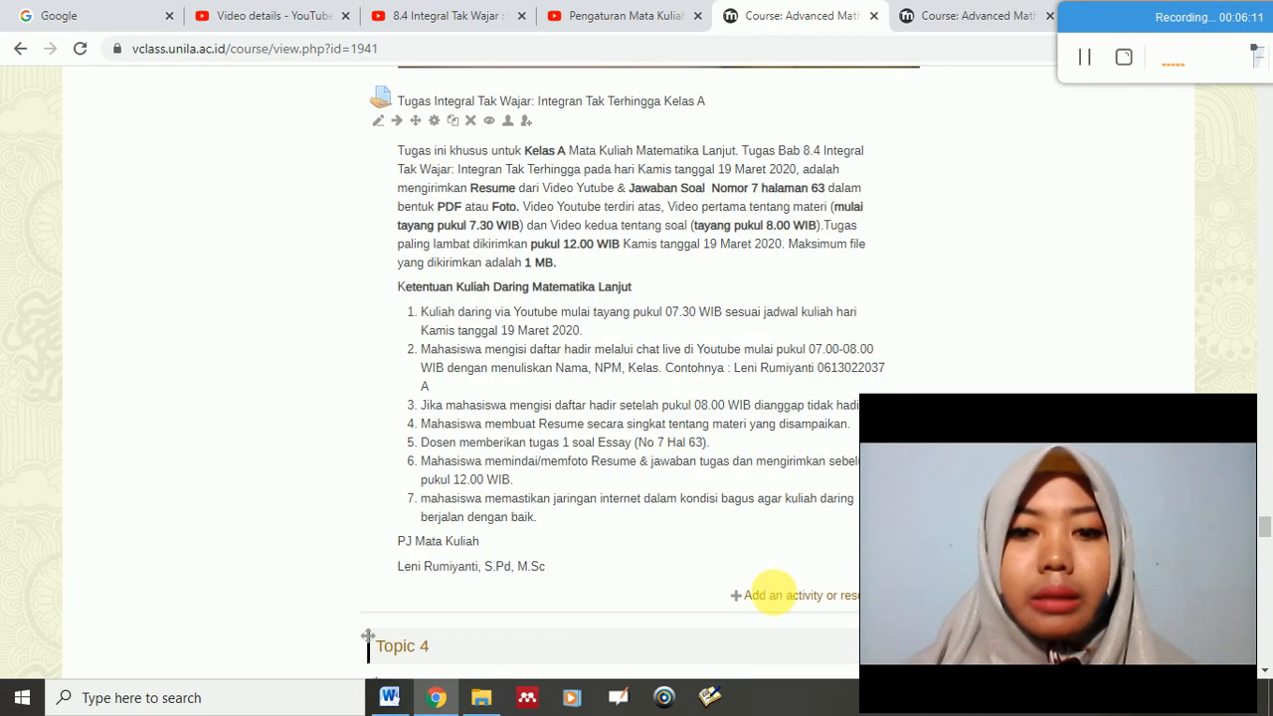
Step: Add a new Assignment activity to the Bentuk Tak Tentu & Integral Tak Wajar topic, below the Kelas A assignment
click(781, 602)
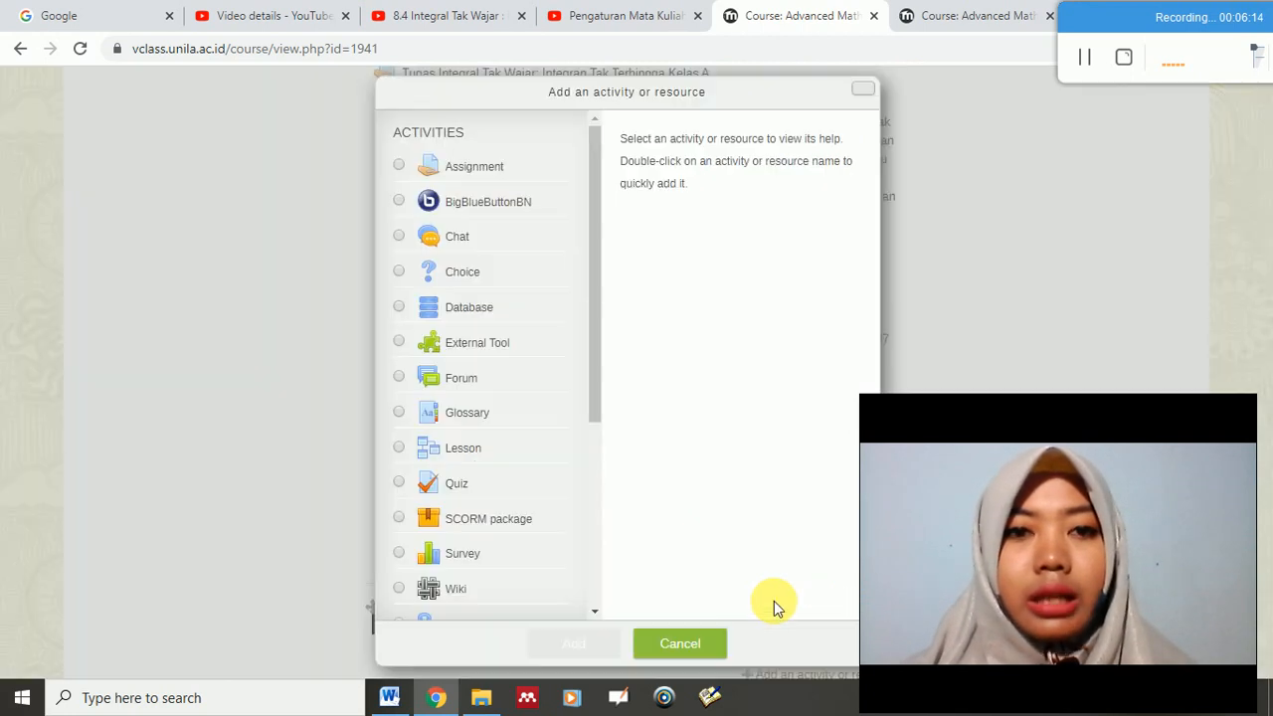
click(400, 166)
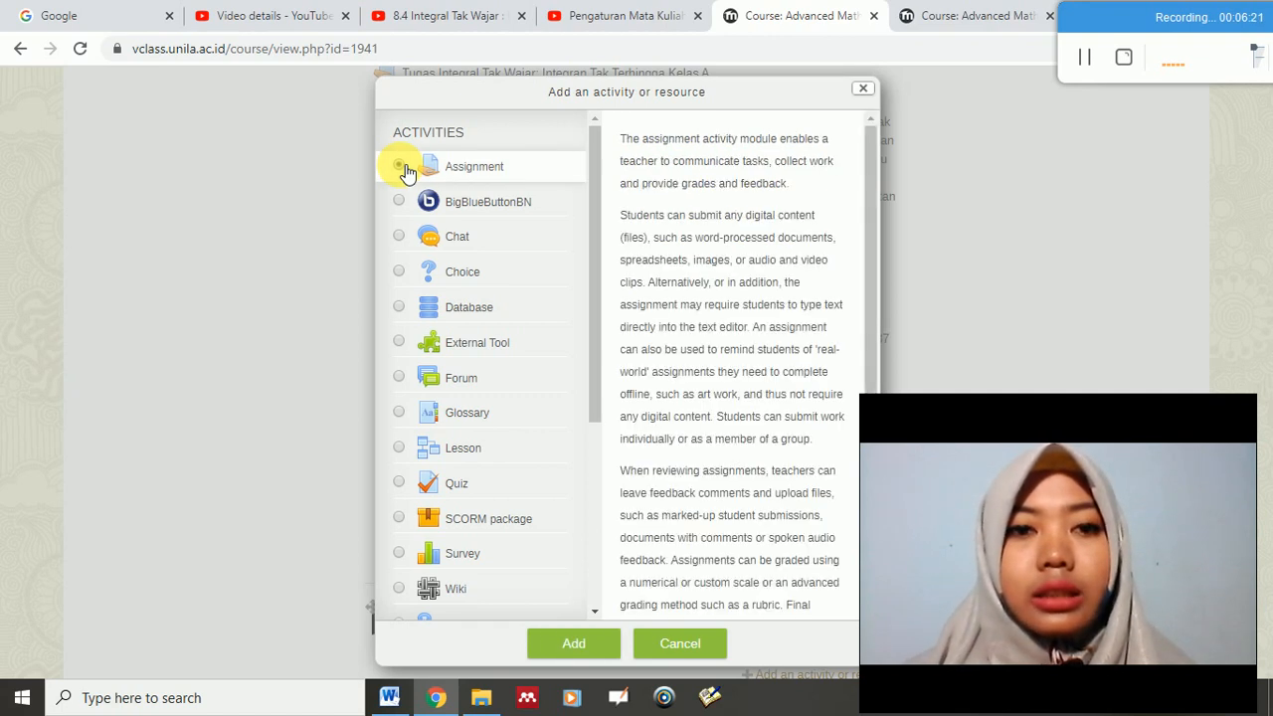
click(576, 643)
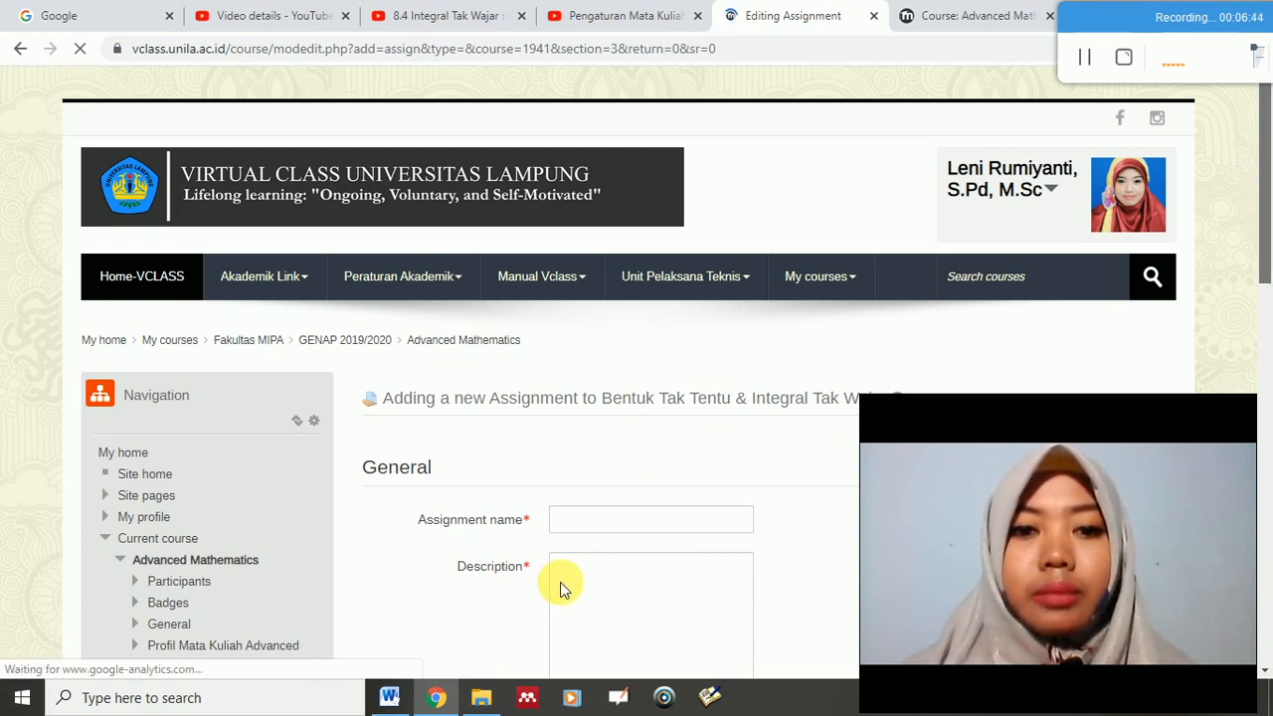
Step: Paste the copied Kelas A assignment text into the new assignment's description
drag(1265, 183, 1264, 201)
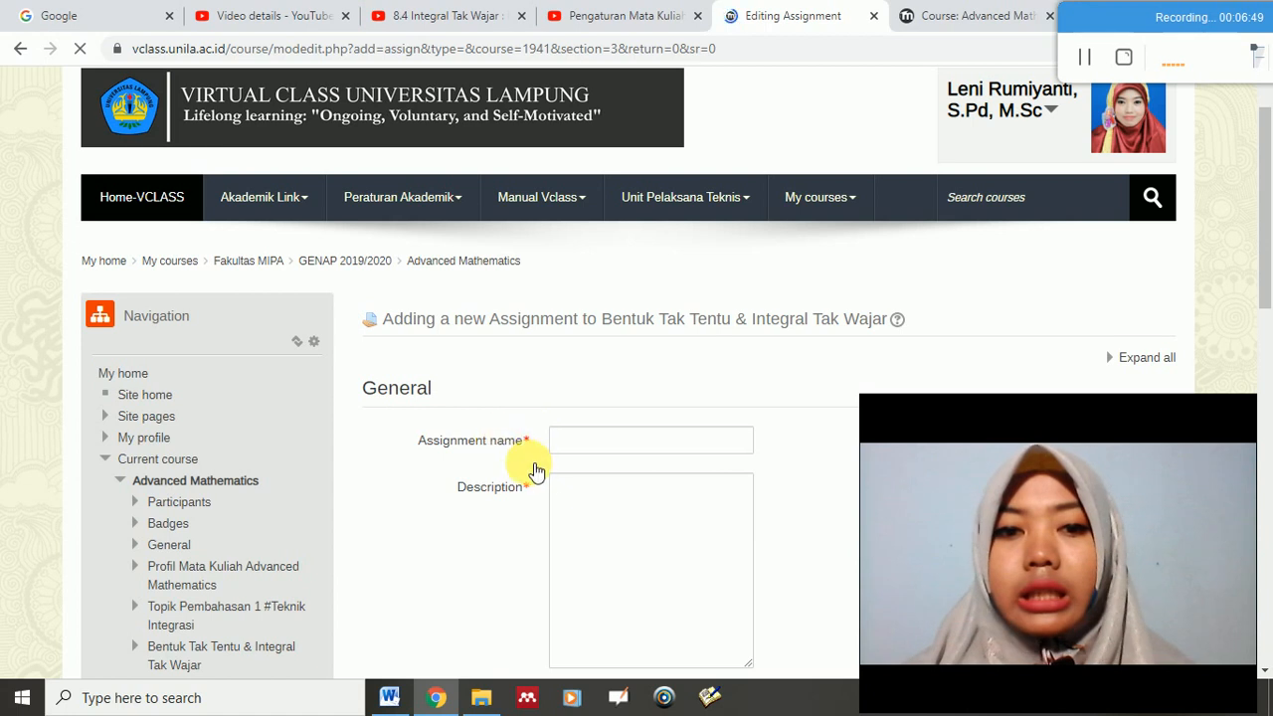
click(618, 509)
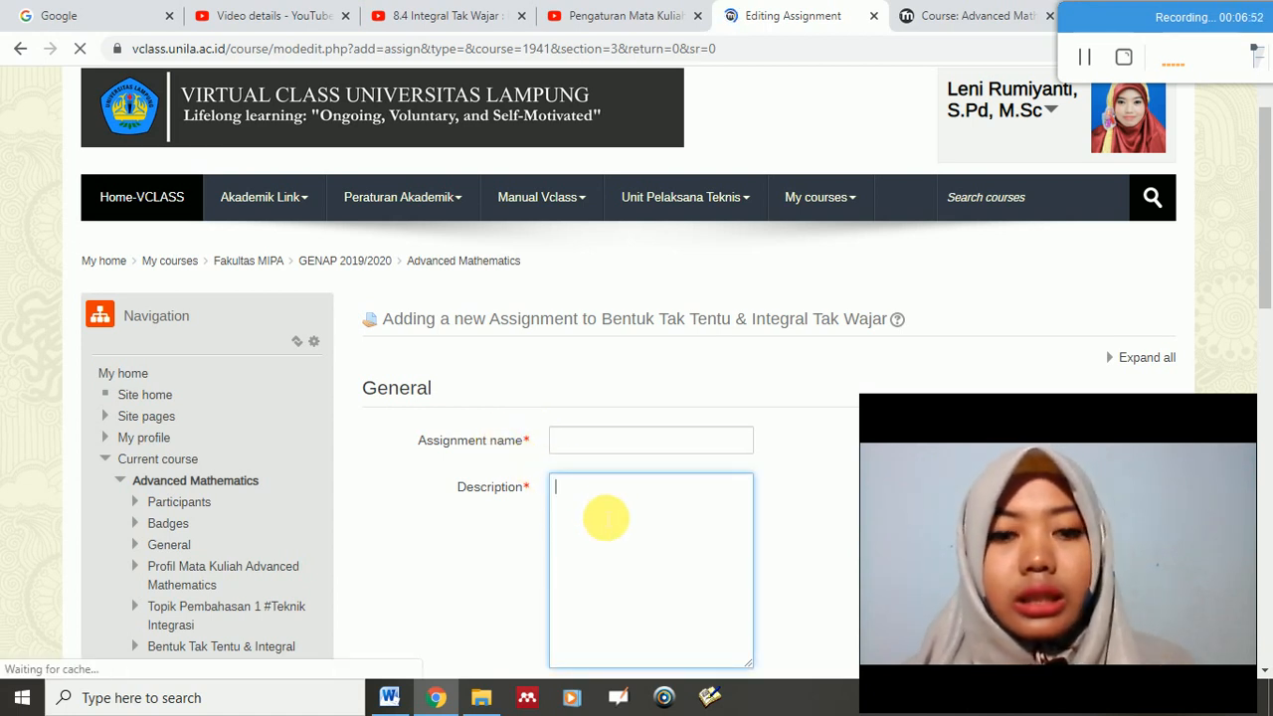
key(ctrl+v)
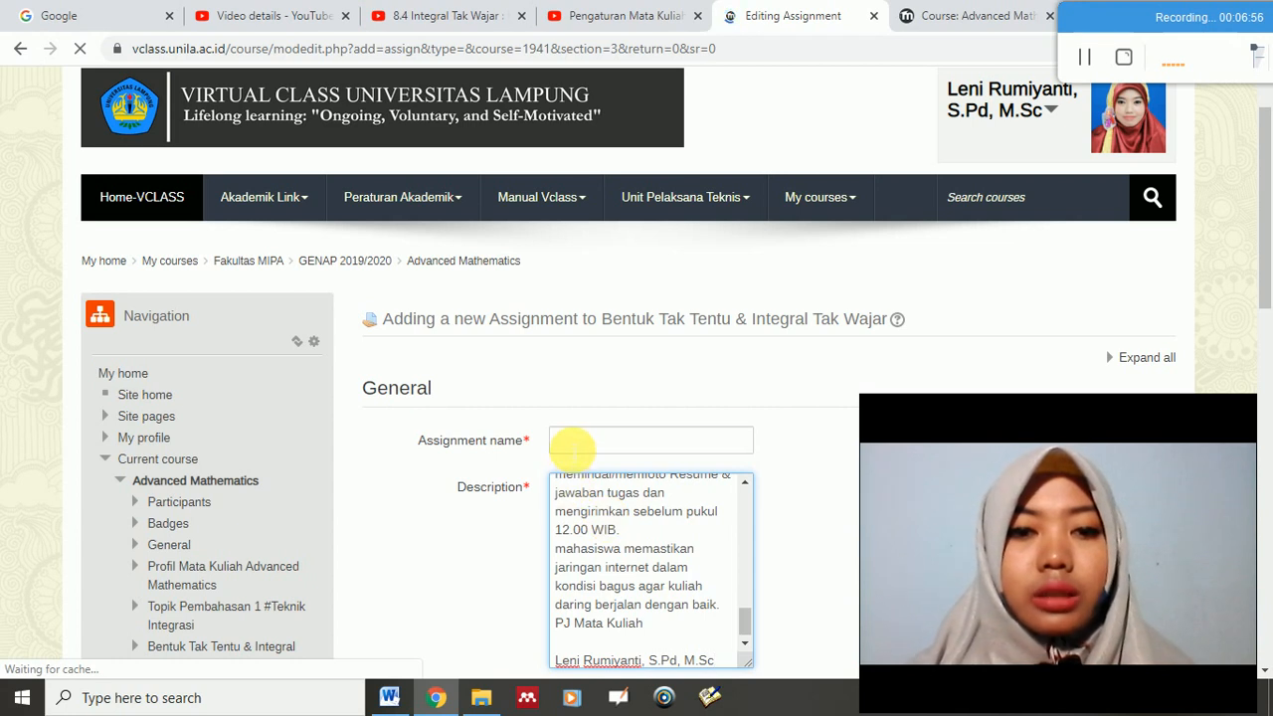
Step: Name the assignment "Tugas Integral Tak Wajar : Integran Tak Terhingga Kelas B"
click(557, 440)
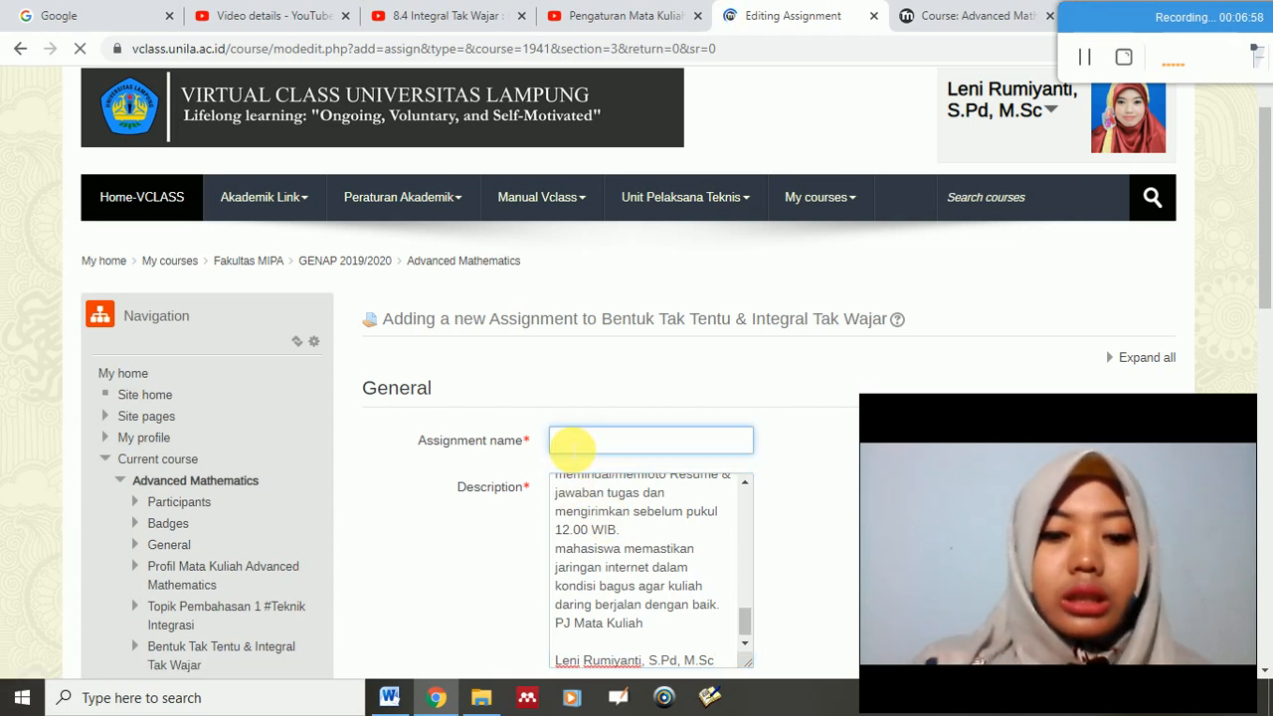
text(Tugas)
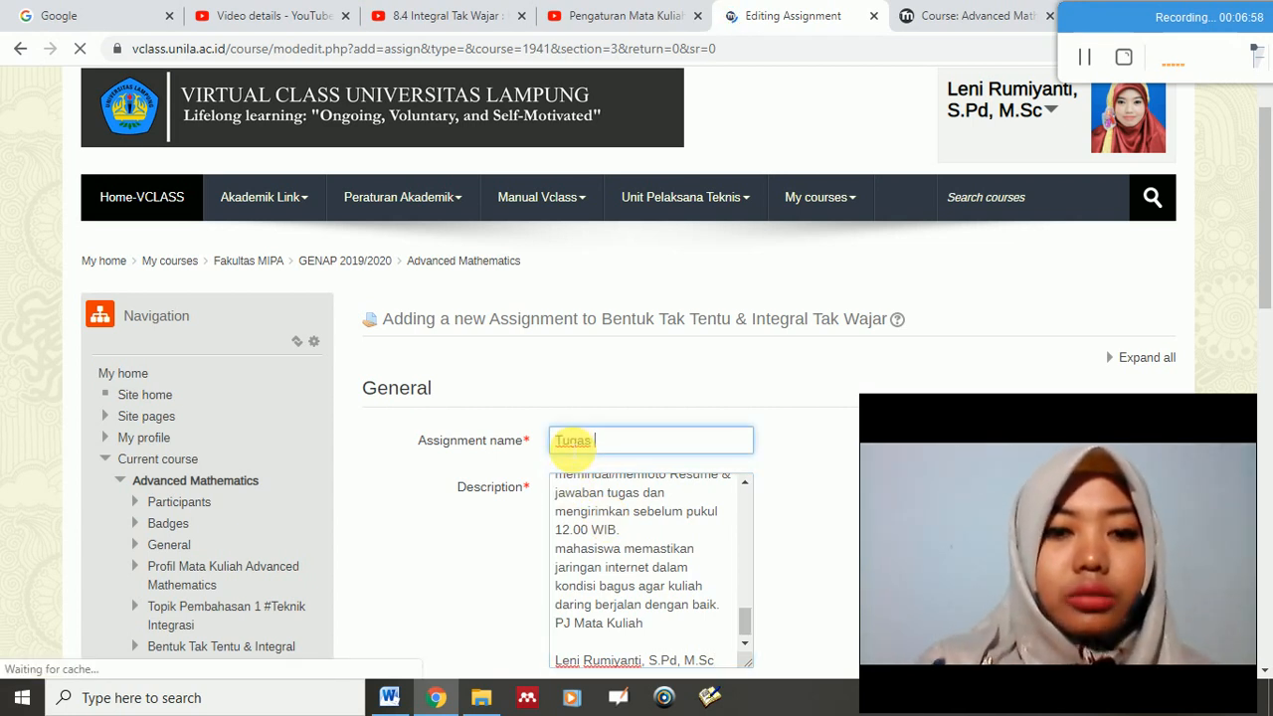
text( In)
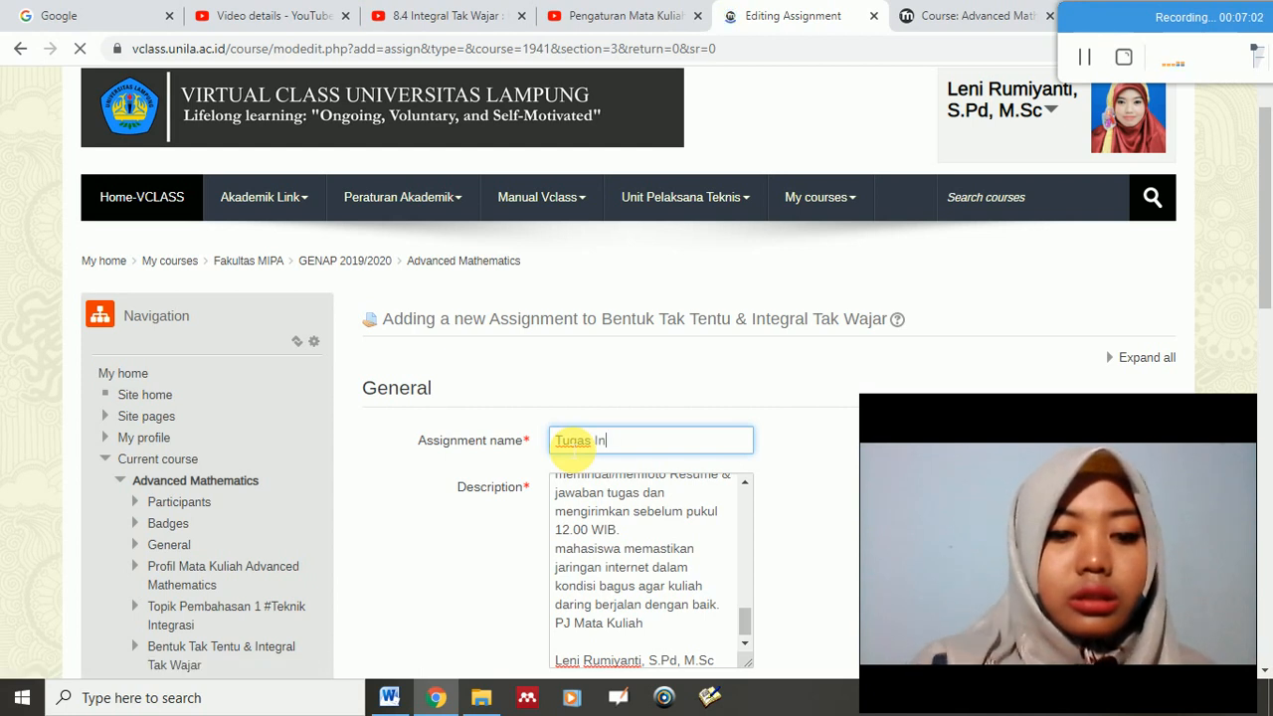
text(tegral )
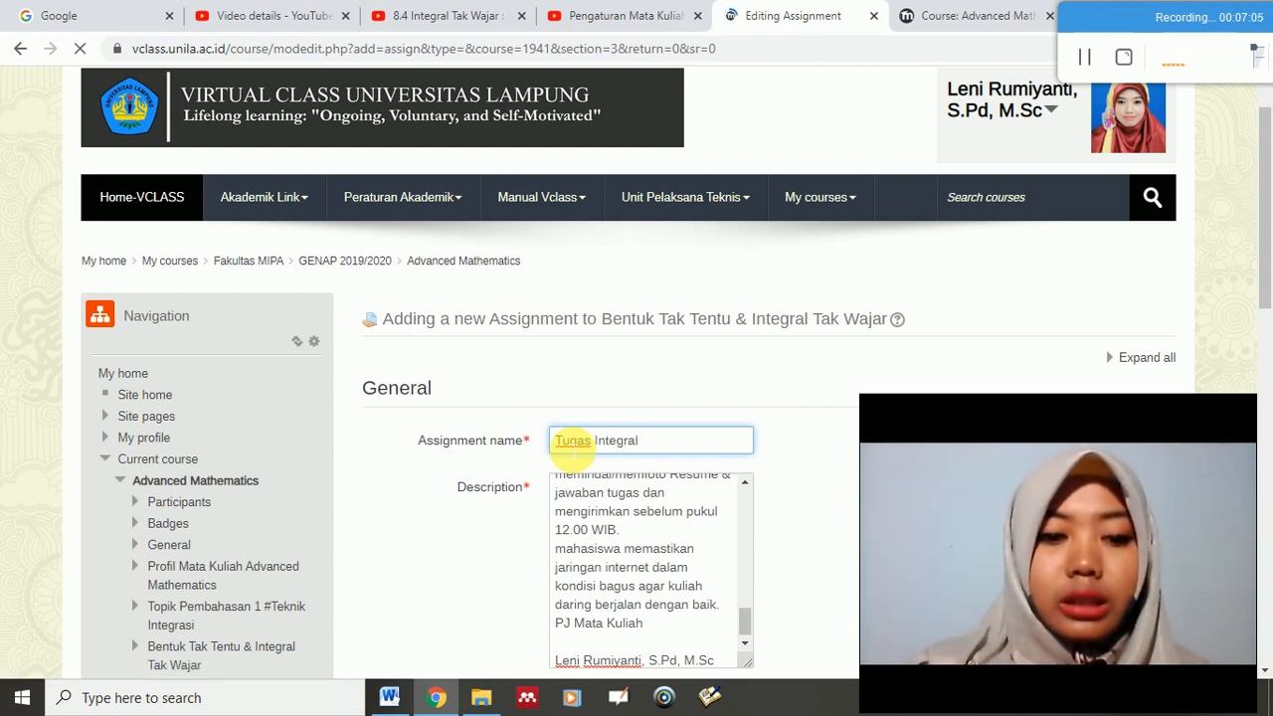
text(Tak Waj)
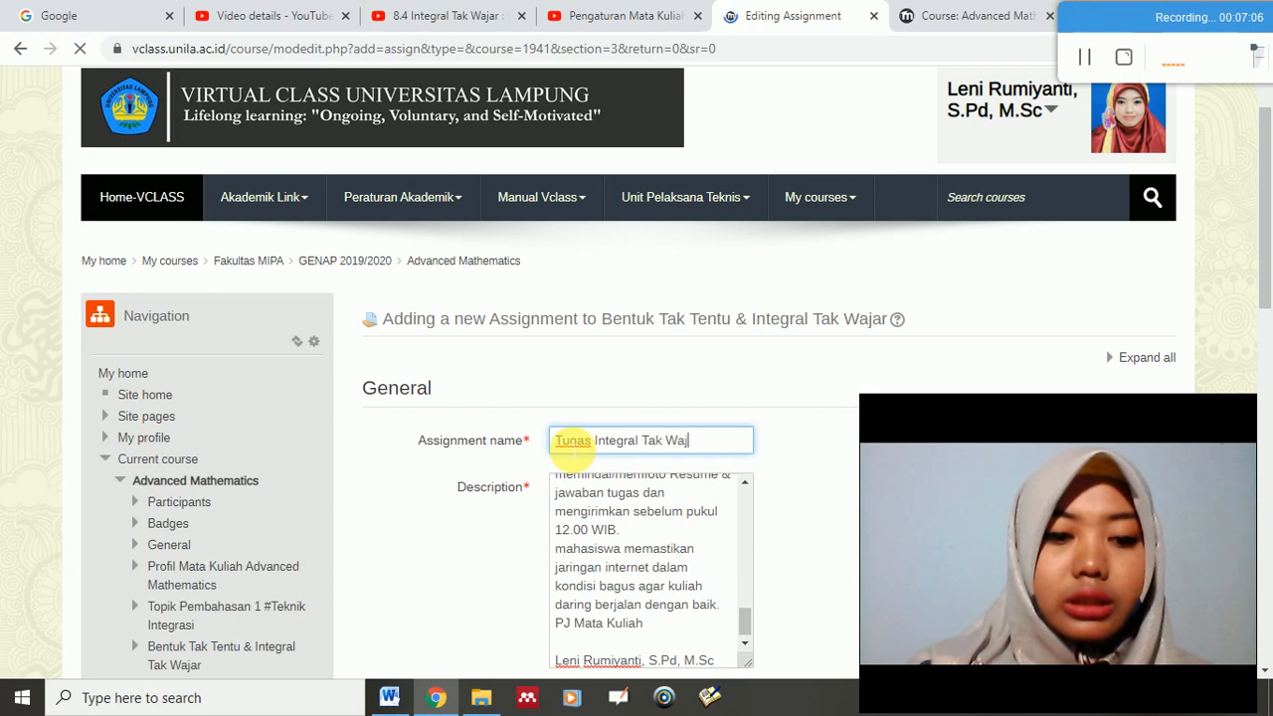
text(ary)
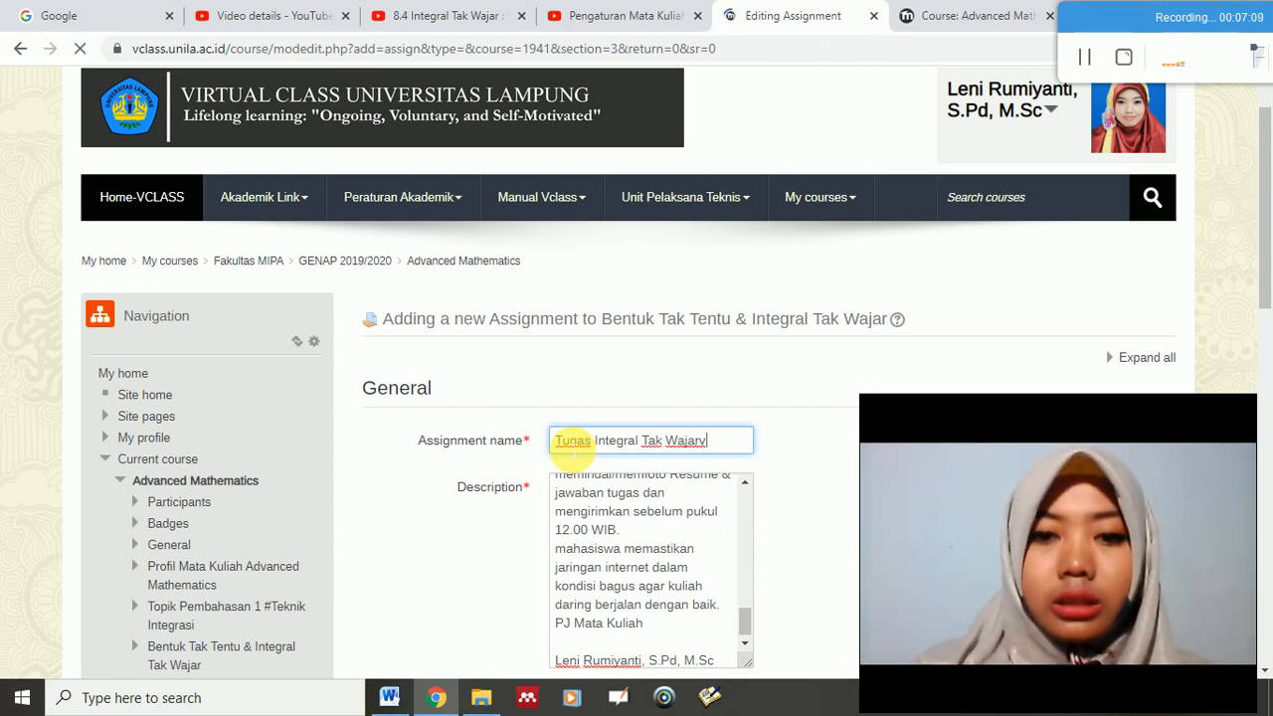
key(BackSpace)
key(BackSpace)
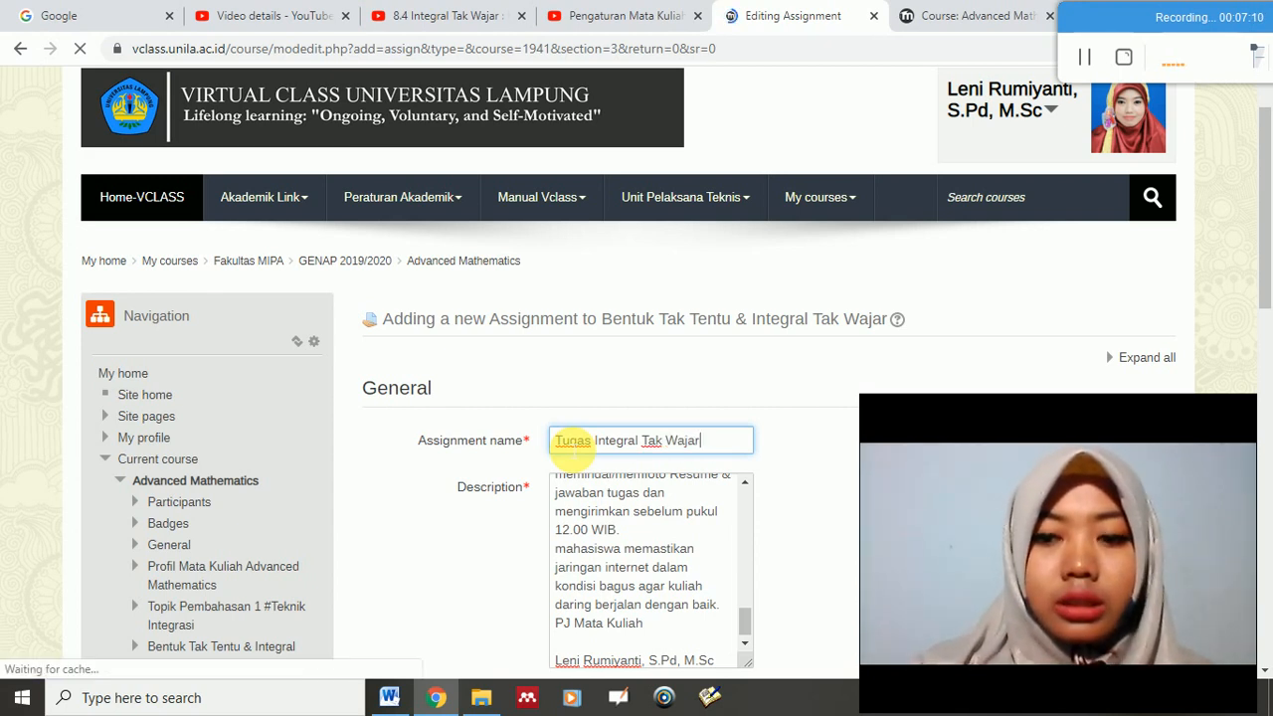
key(BackSpace)
text(:)
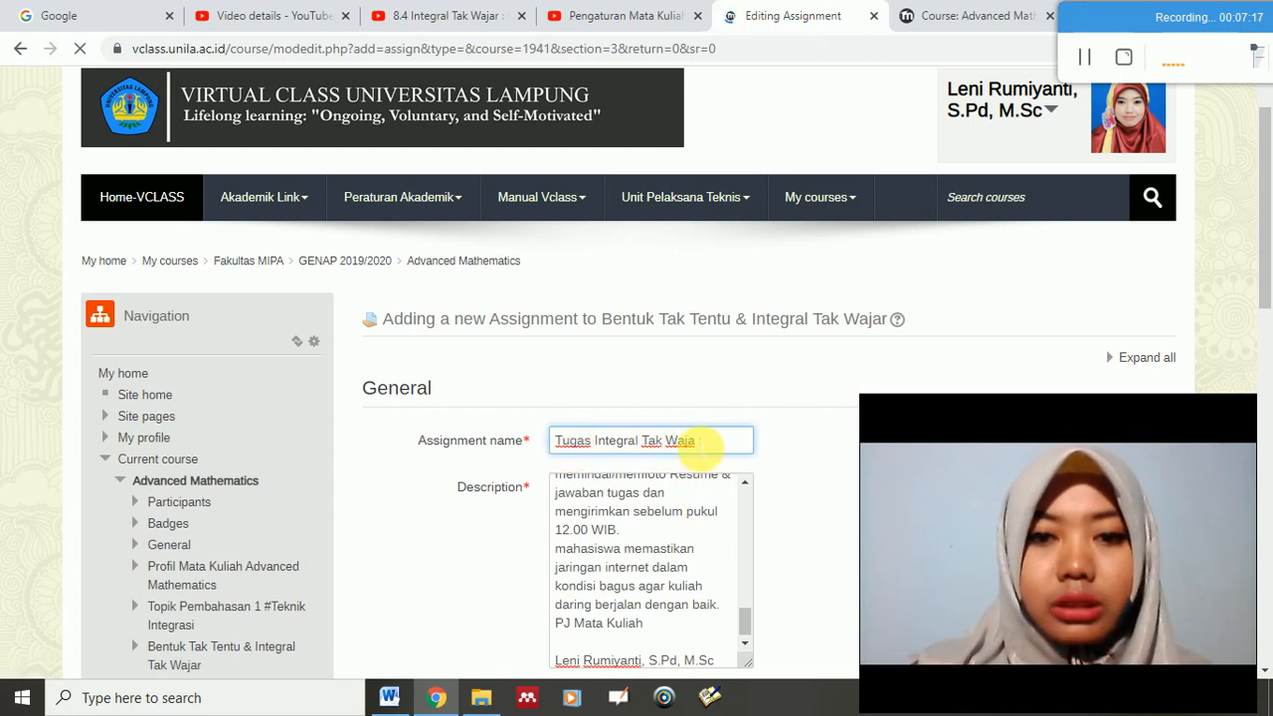
key(BackSpace)
key(BackSpace)
key(BackSpace)
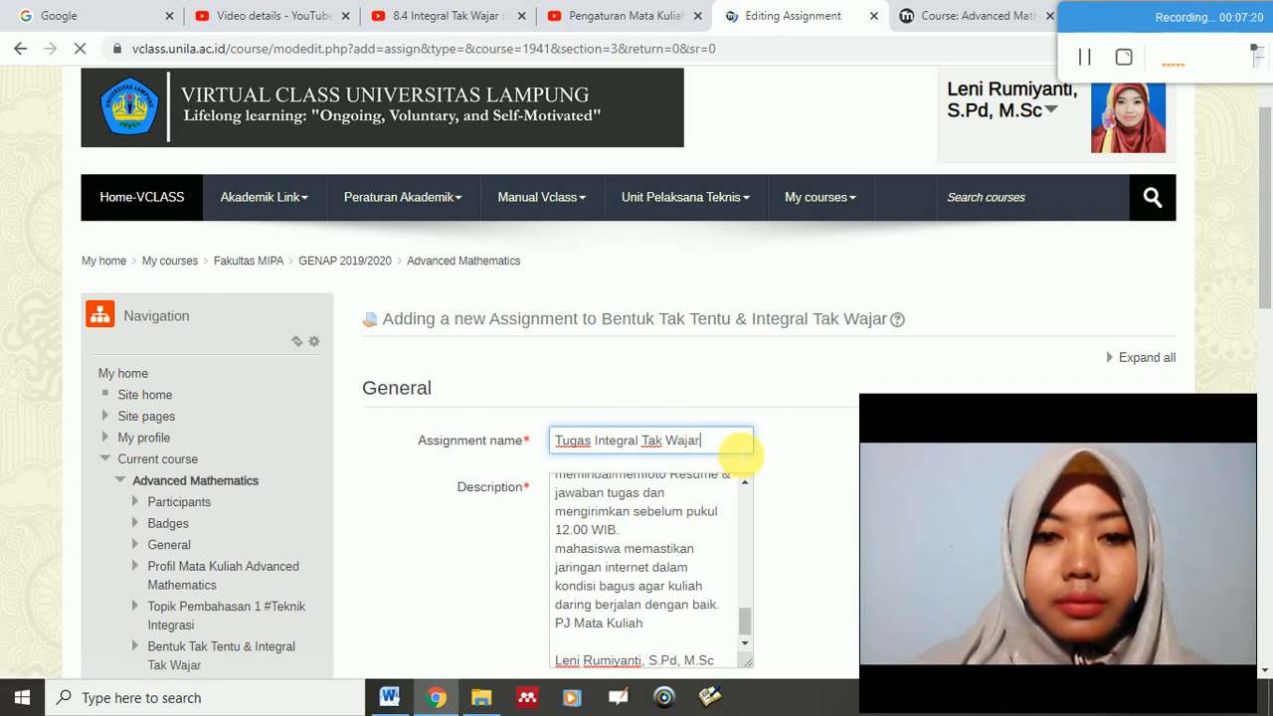
text(: Integral)
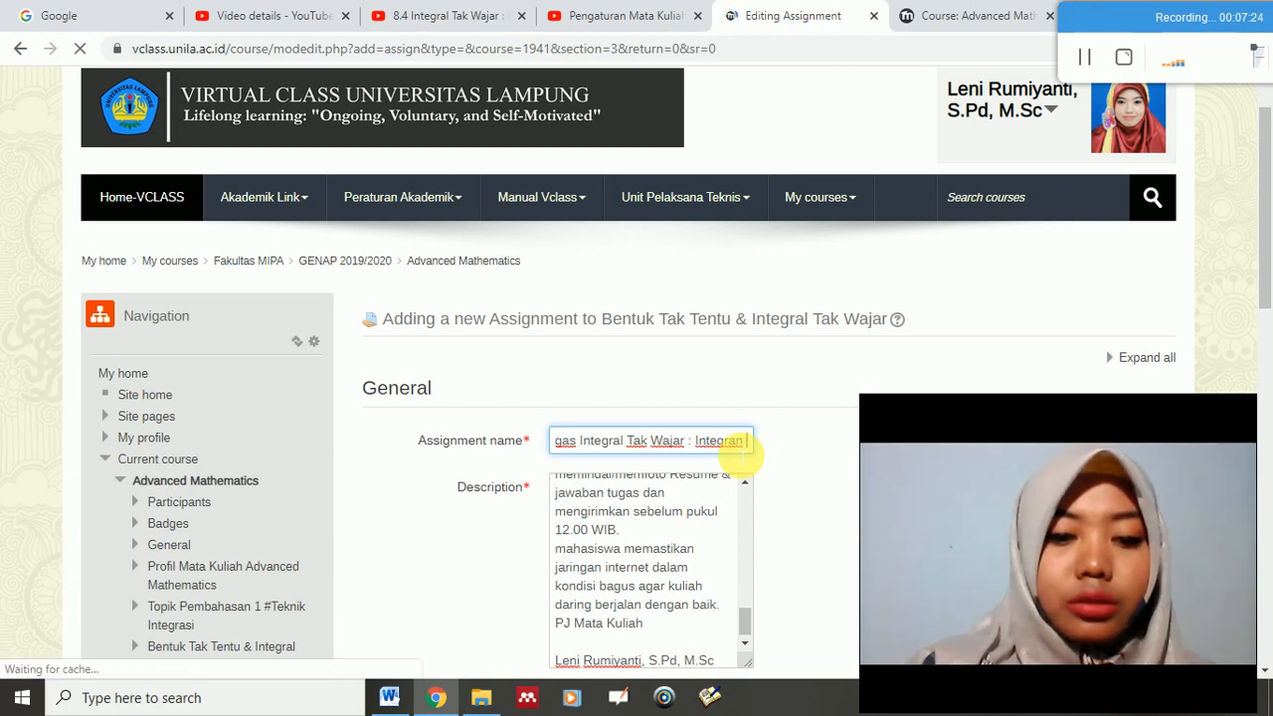
text( Y)
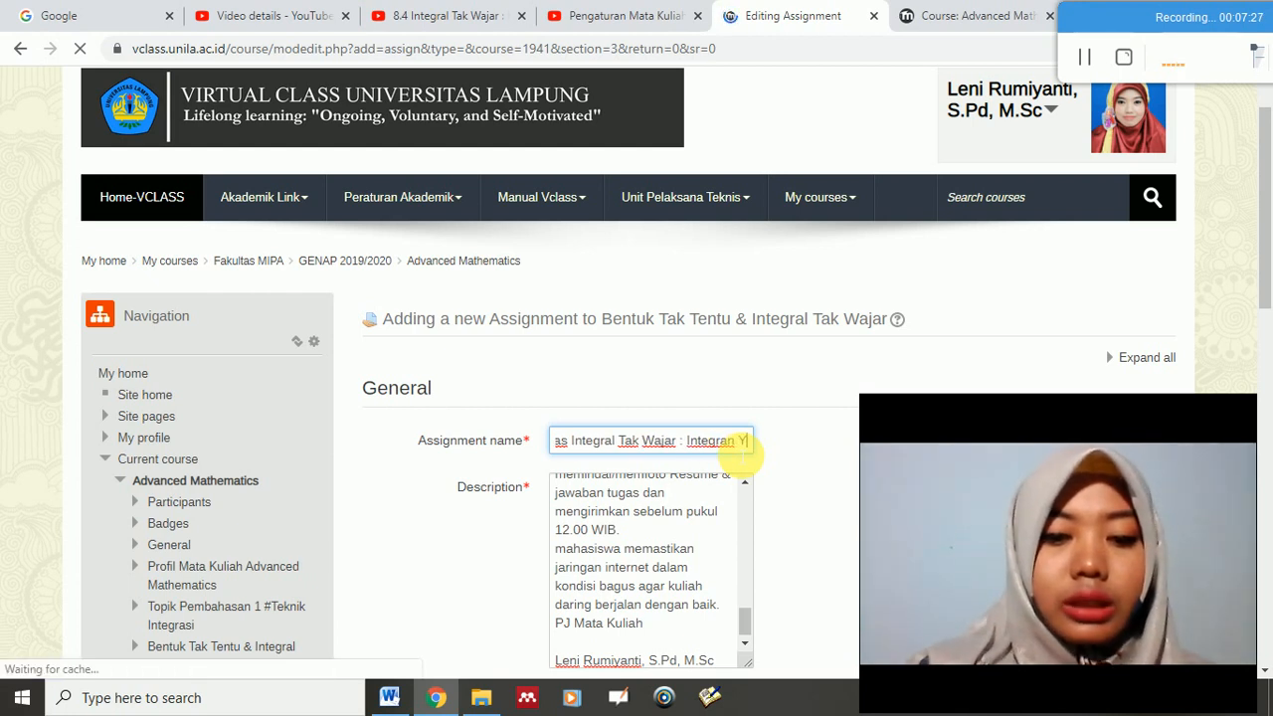
key(BackSpace)
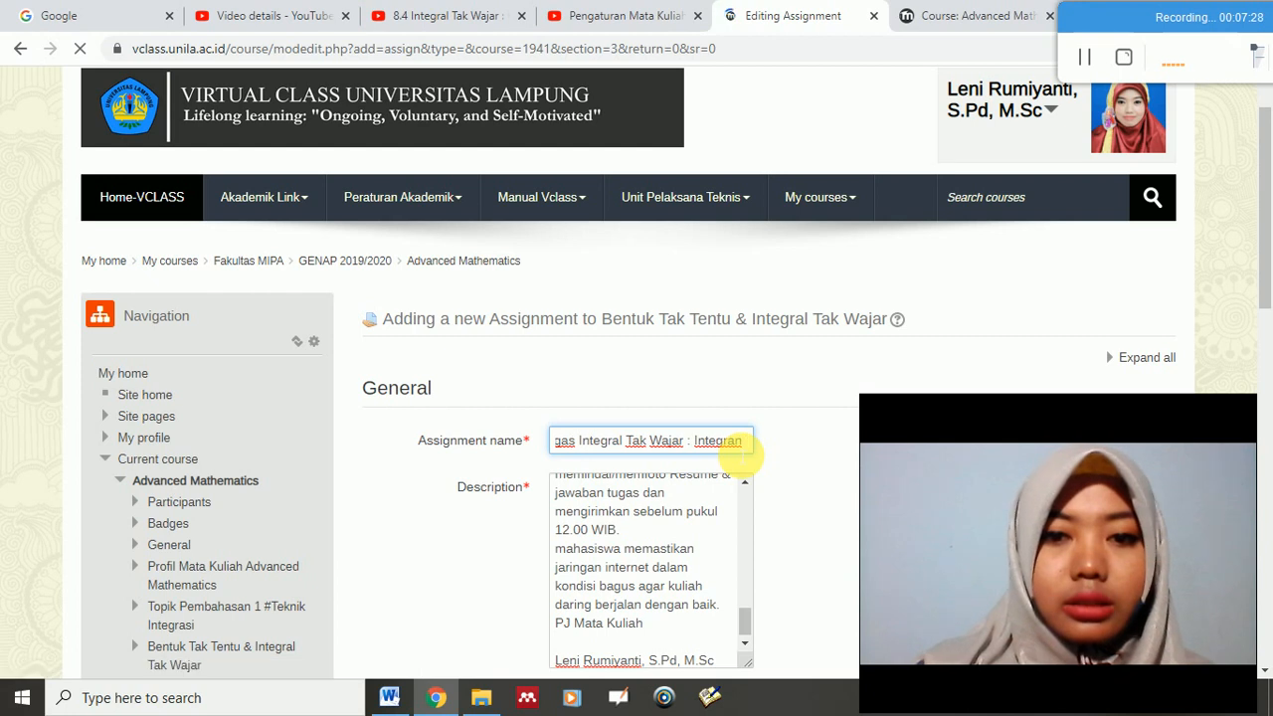
text(Tak Ter)
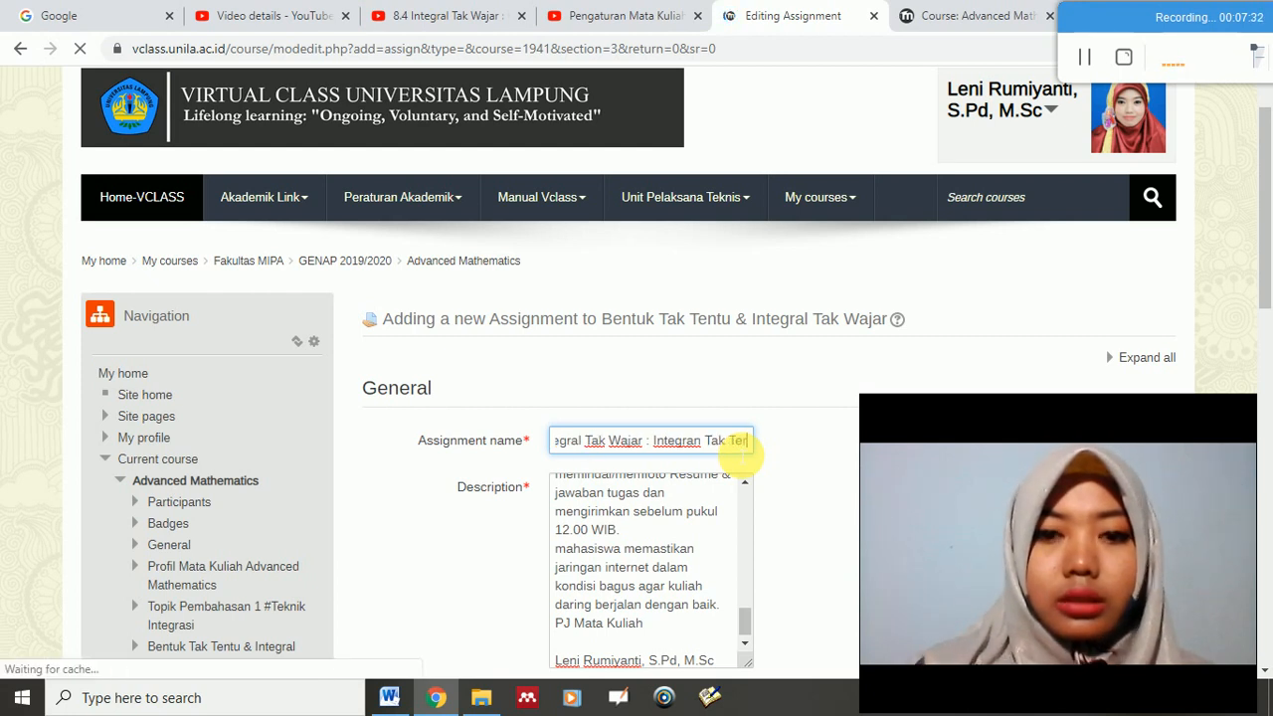
text(hingga)
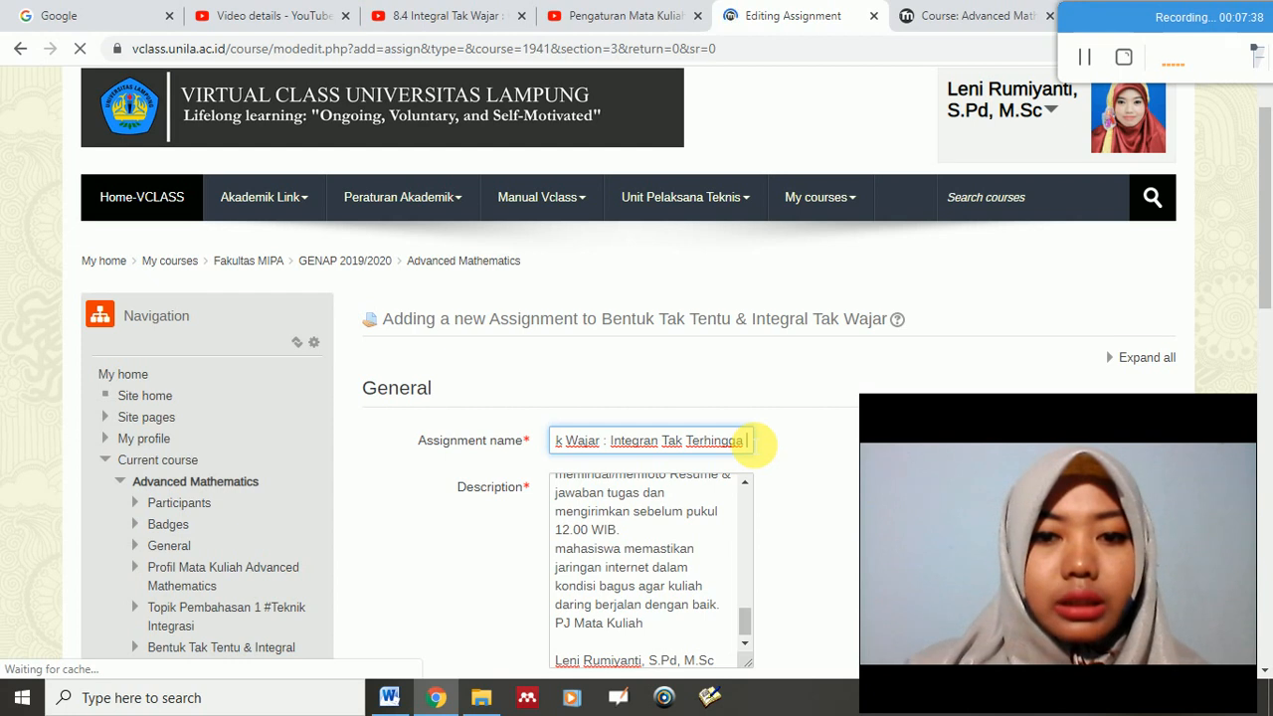
text(Kelas)
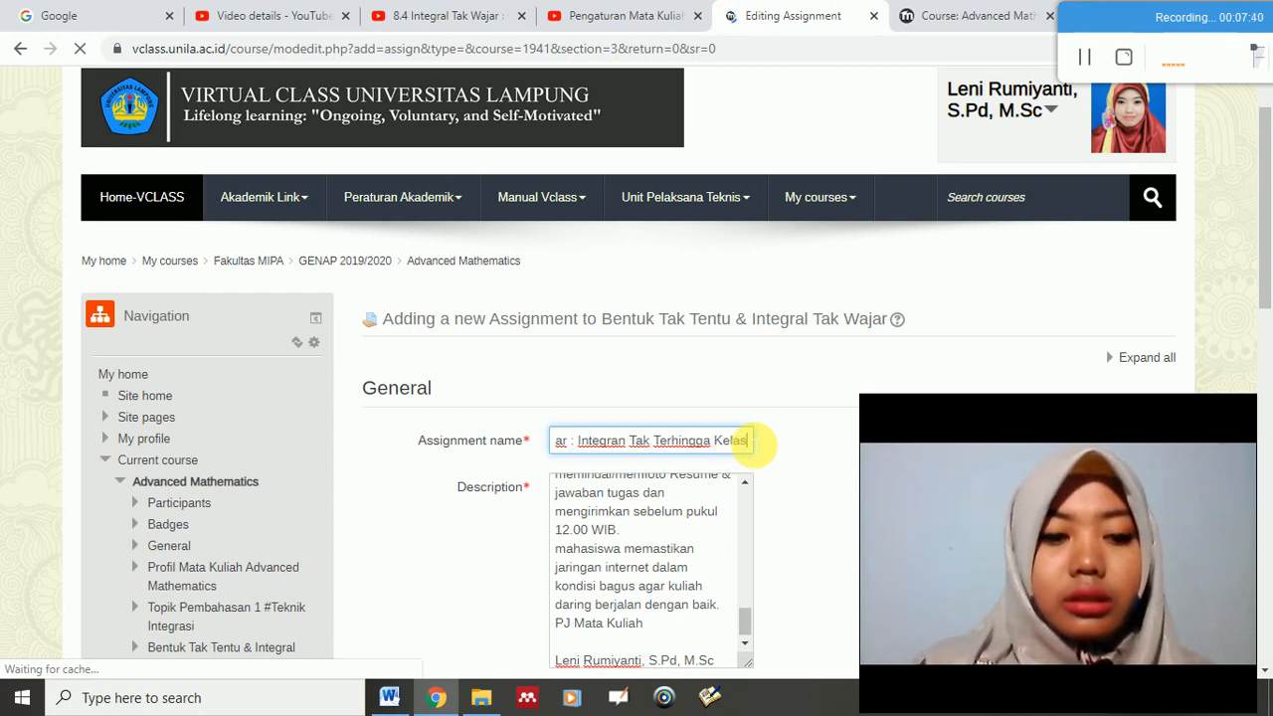
text( B)
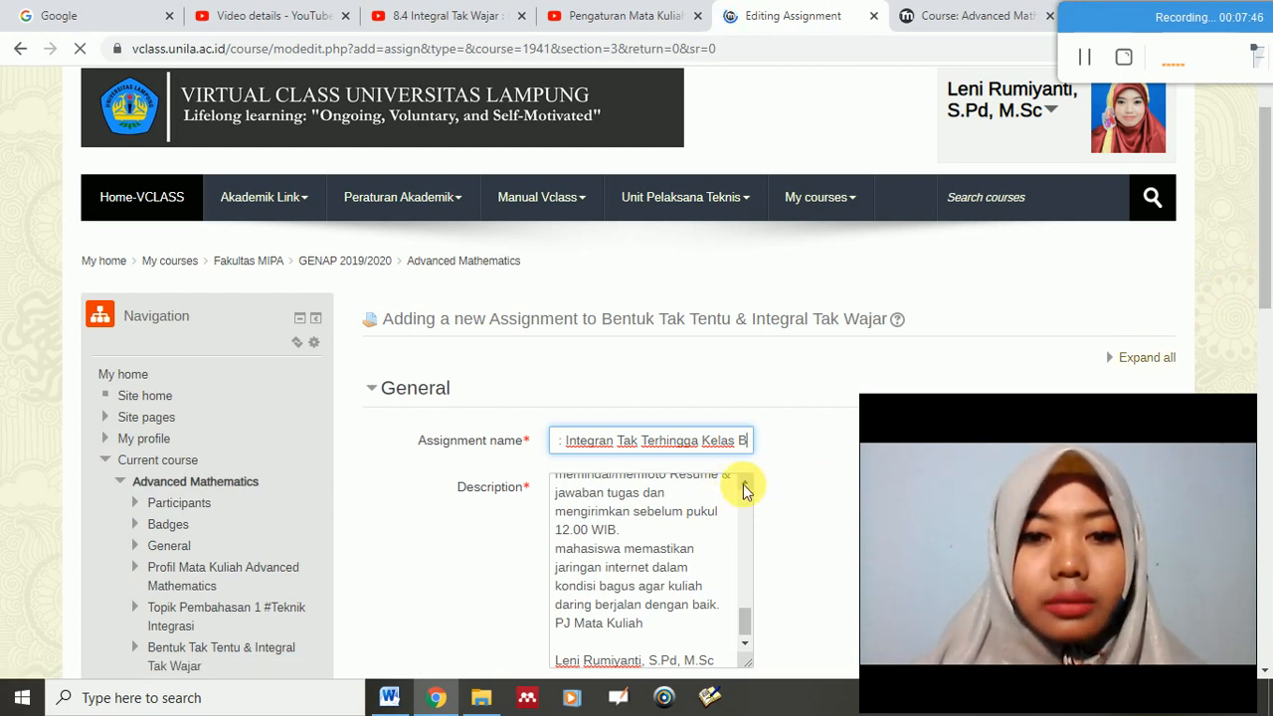
Step: Change the class in the description's opening sentence to Kelas B
click(746, 487)
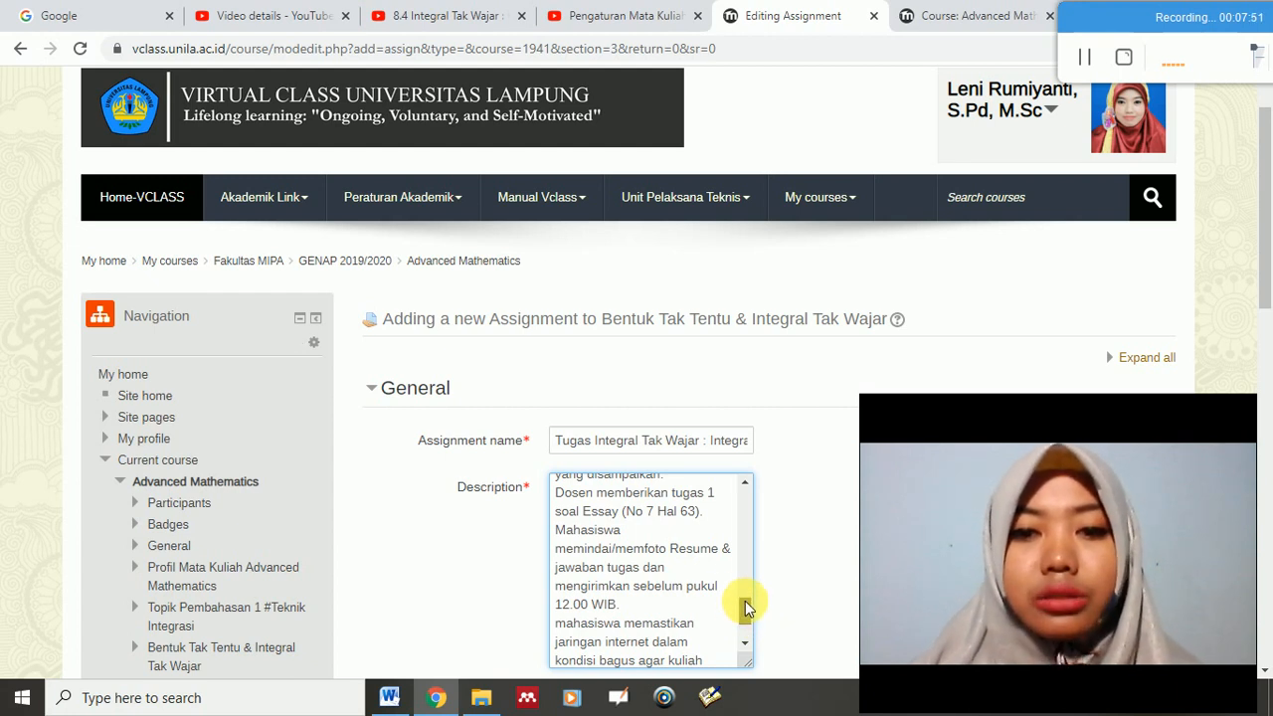
drag(747, 607, 748, 491)
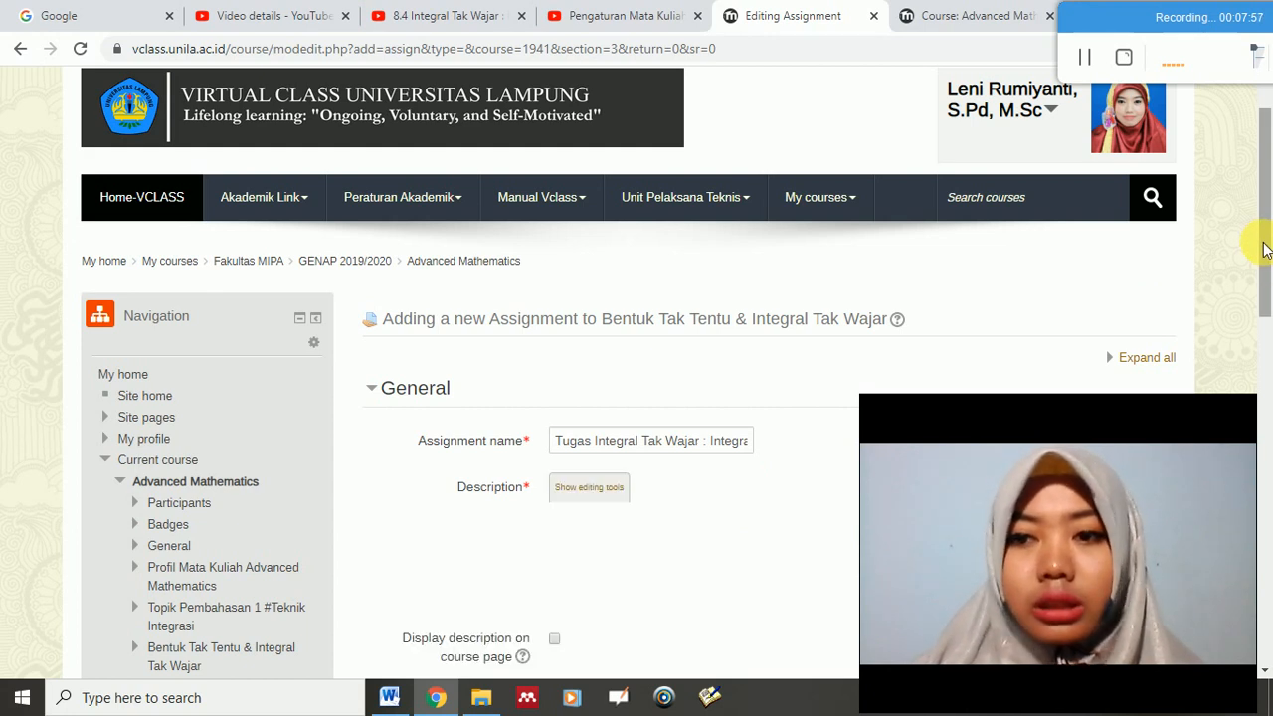
drag(1269, 249, 1269, 340)
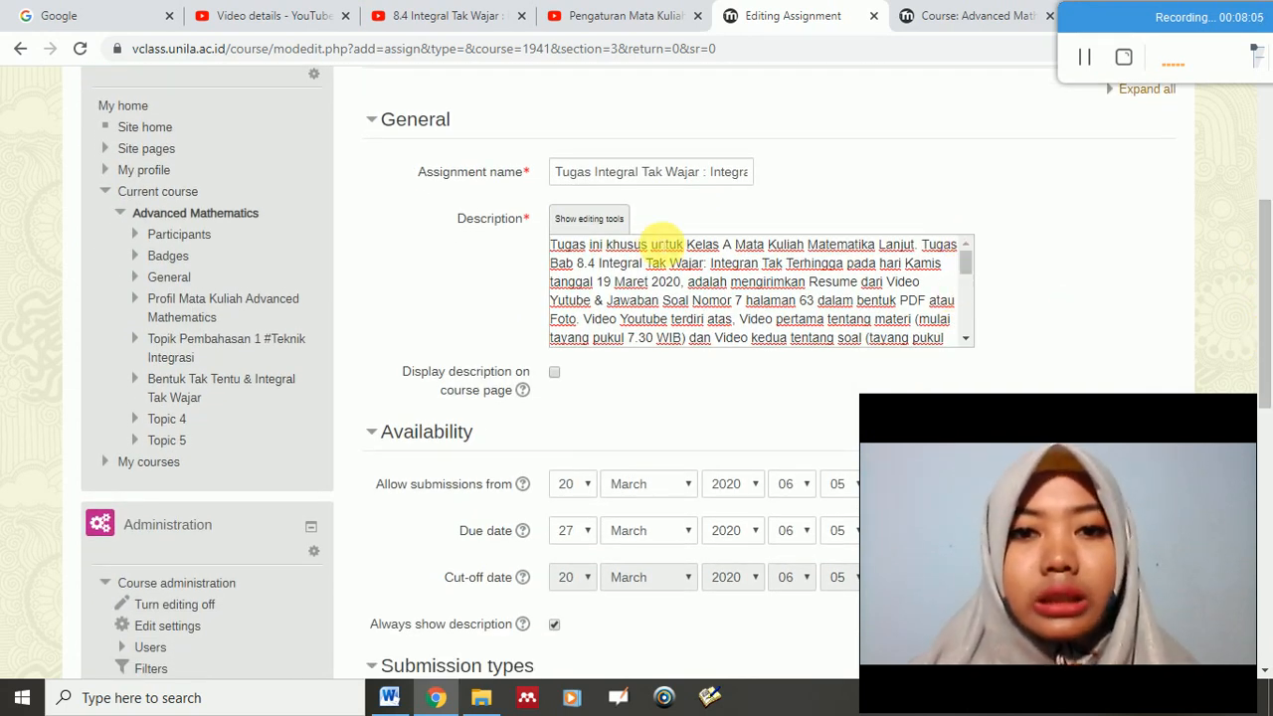
drag(733, 245, 720, 245)
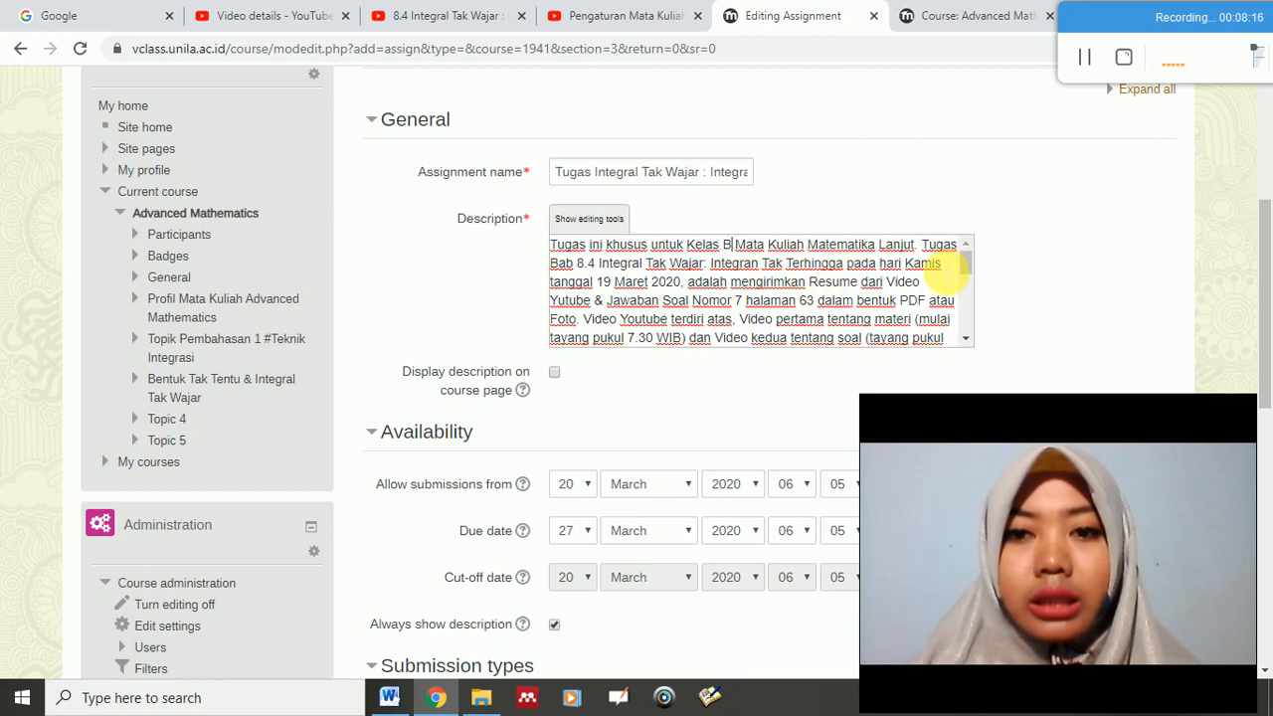
Step: Set the assignment day and date in the description's opening paragraph to Jumat tanggal 20 Maret 2020
double_click(923, 263)
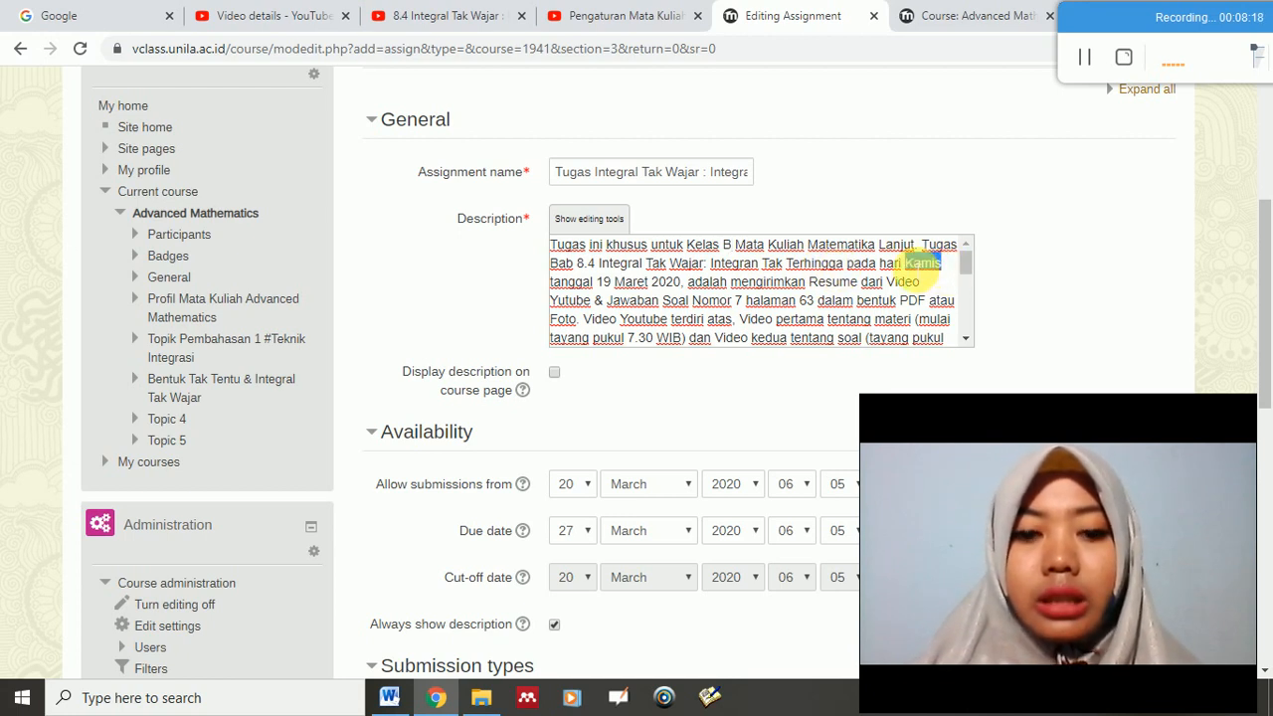
text(Jumat)
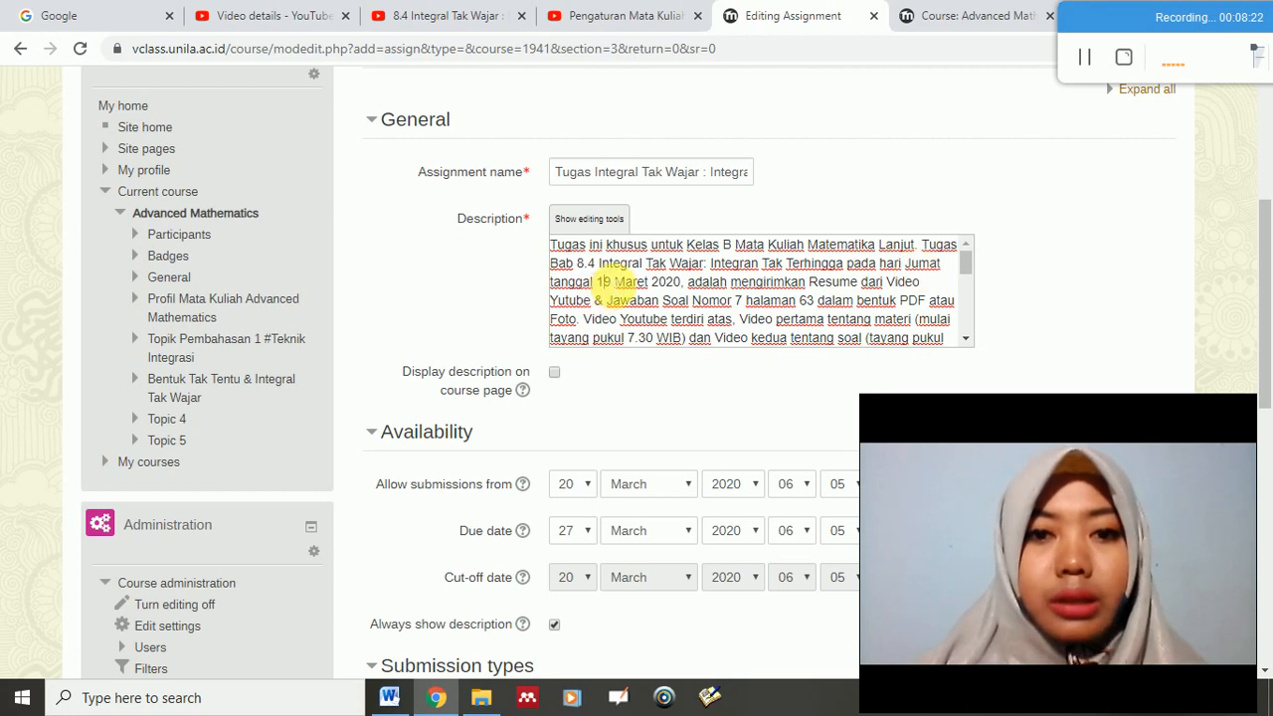
drag(600, 281, 609, 282)
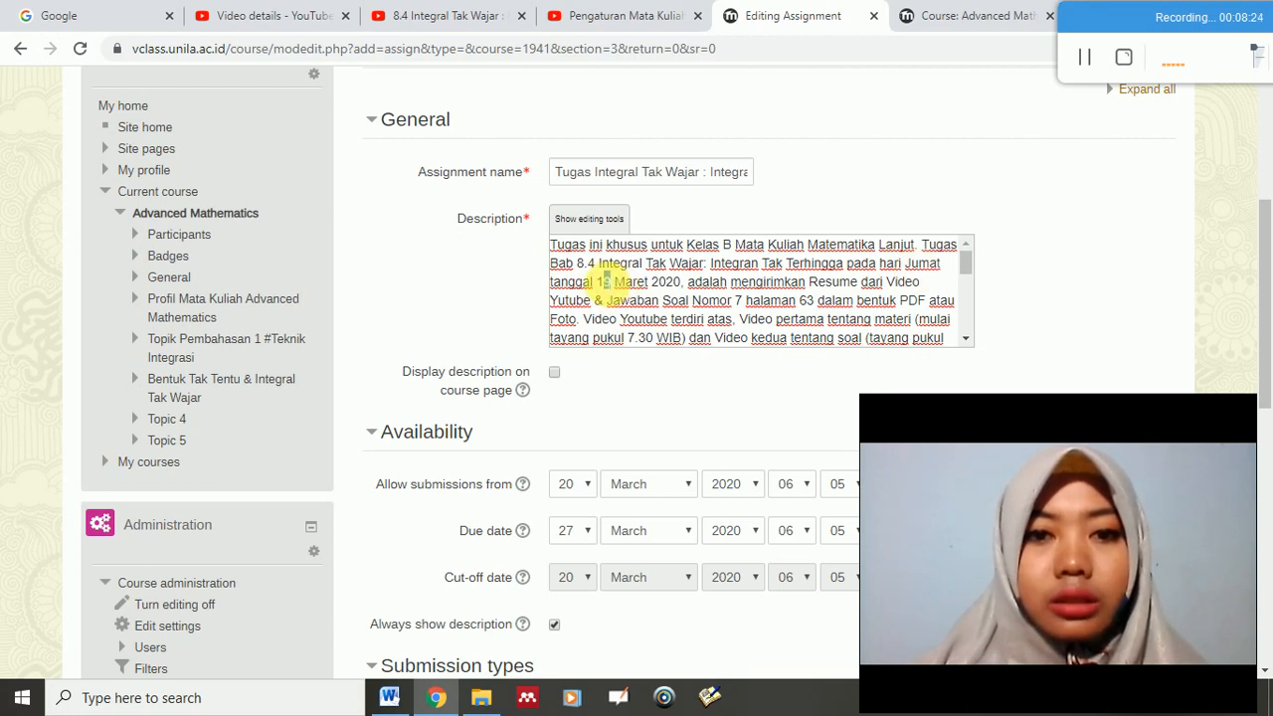
text(20)
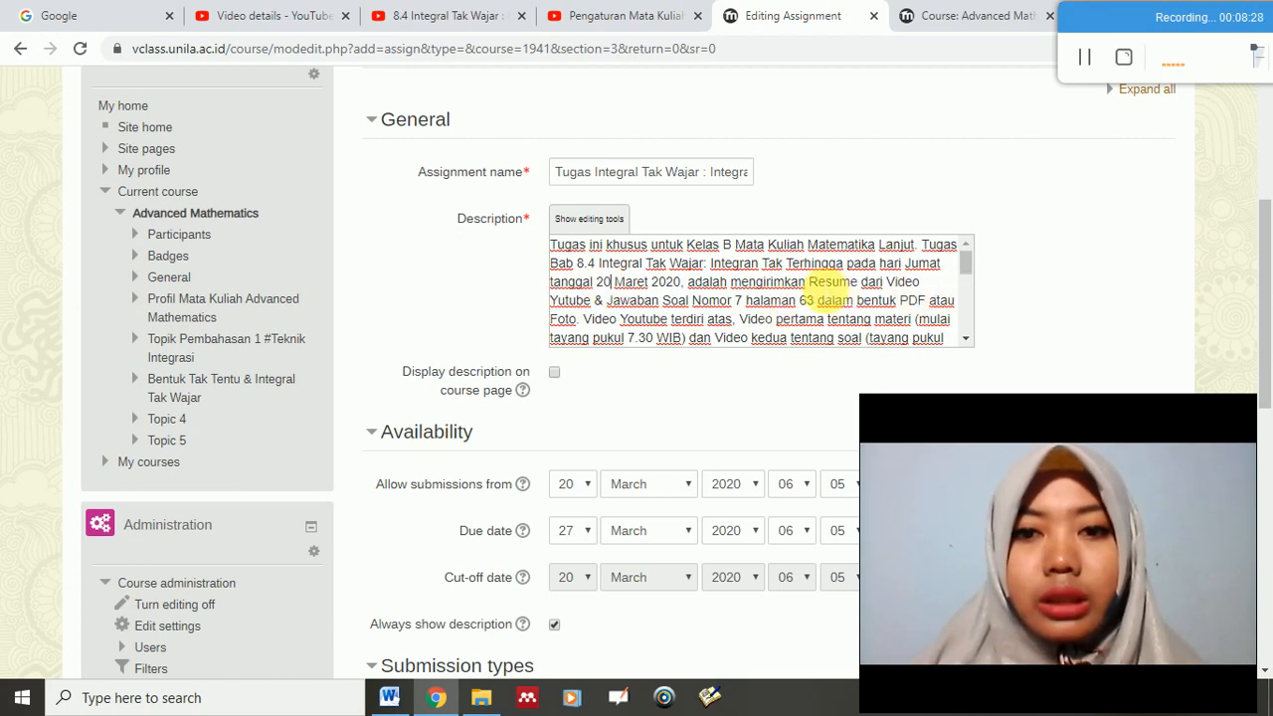
Step: Show the description's editing tools and make the word "Resume" bold
drag(807, 282, 859, 285)
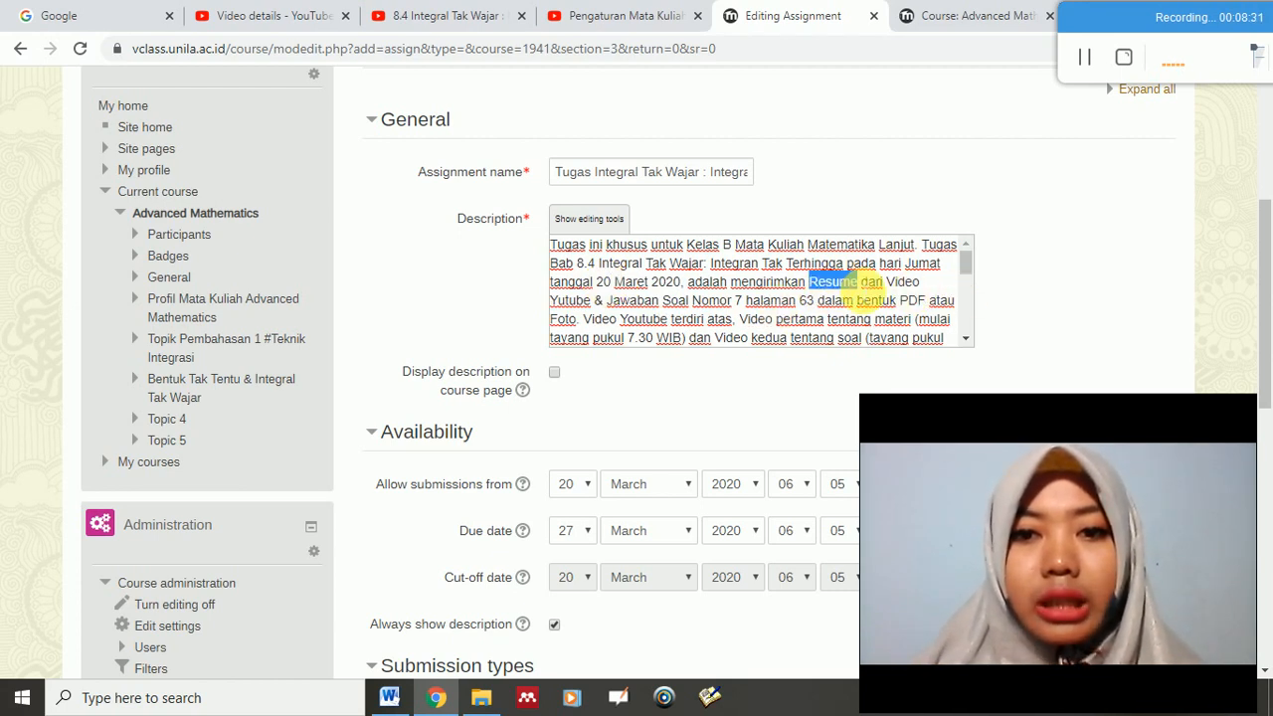
click(588, 219)
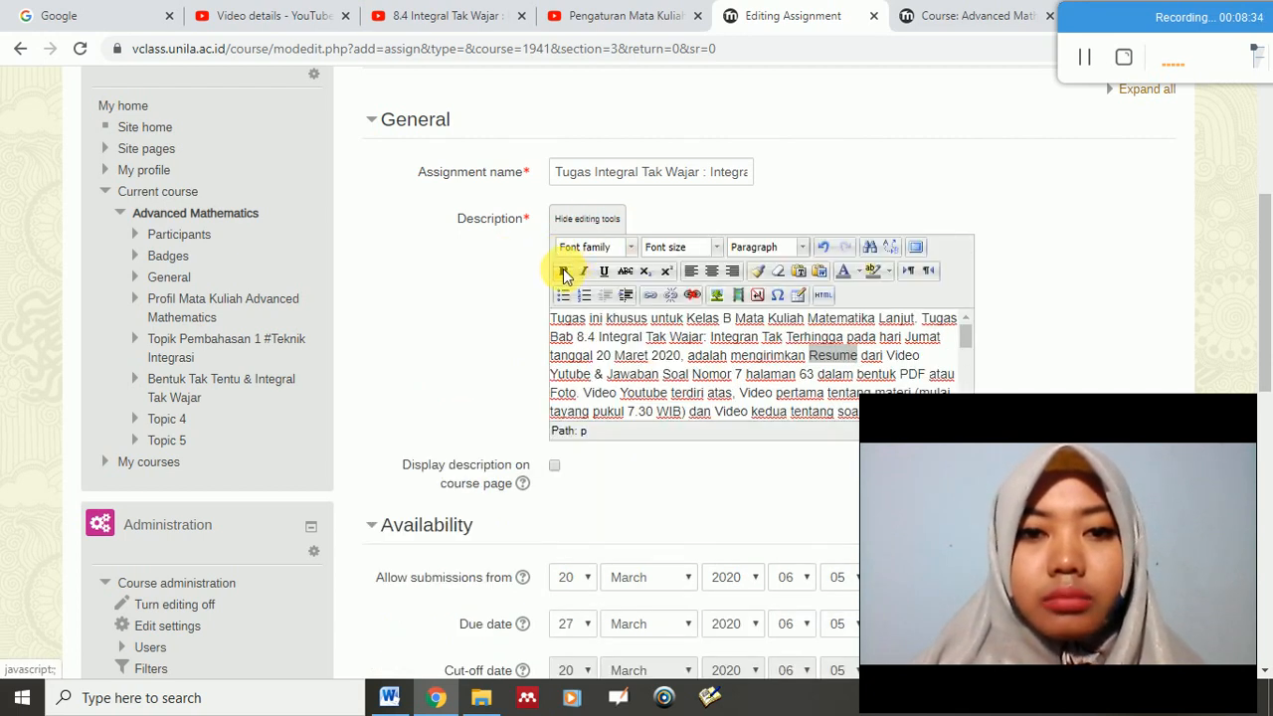
click(564, 272)
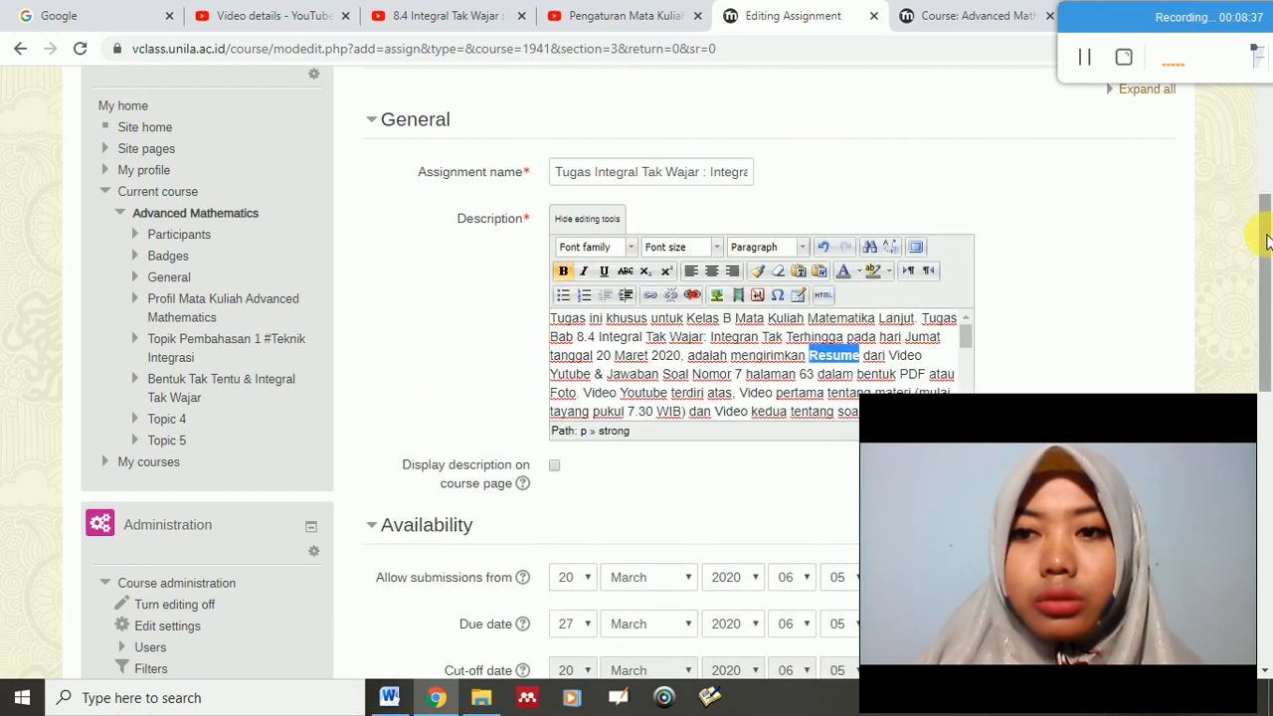
Step: Make the phrase "Jawaban Soal Nomor 7 halaman 63" in the assignment description bold
drag(1268, 244, 1268, 255)
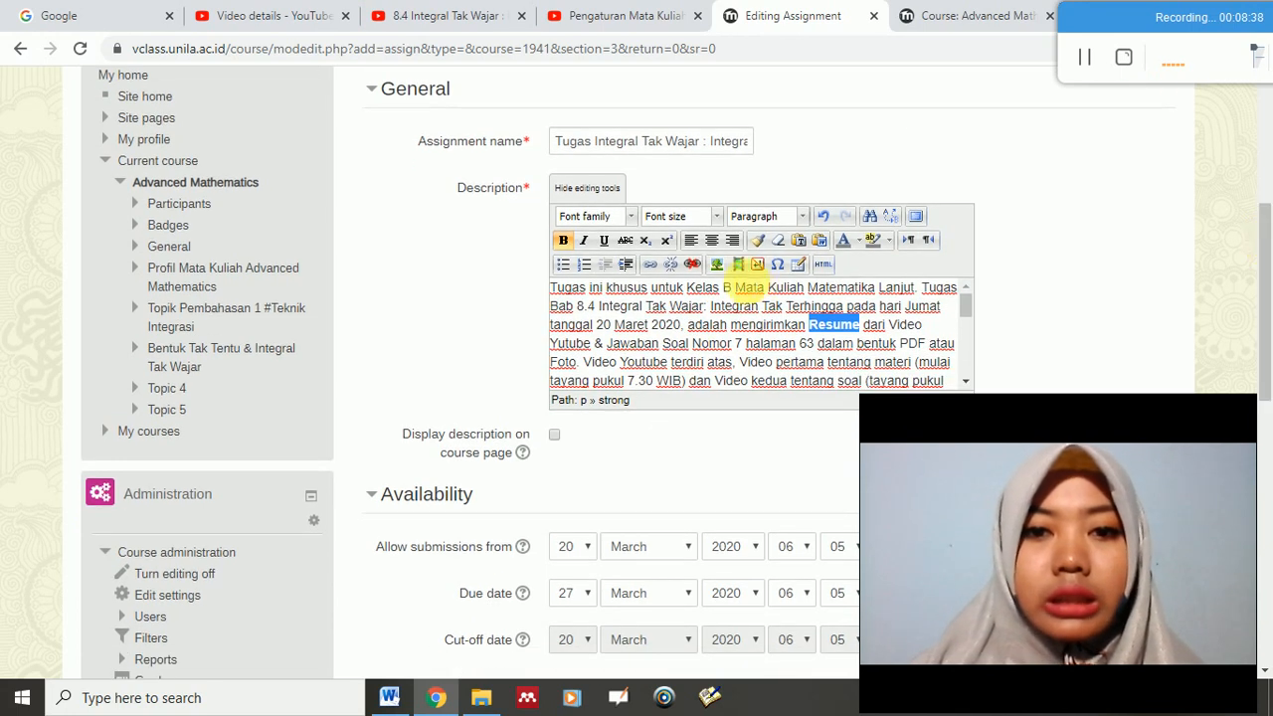
drag(609, 343, 799, 343)
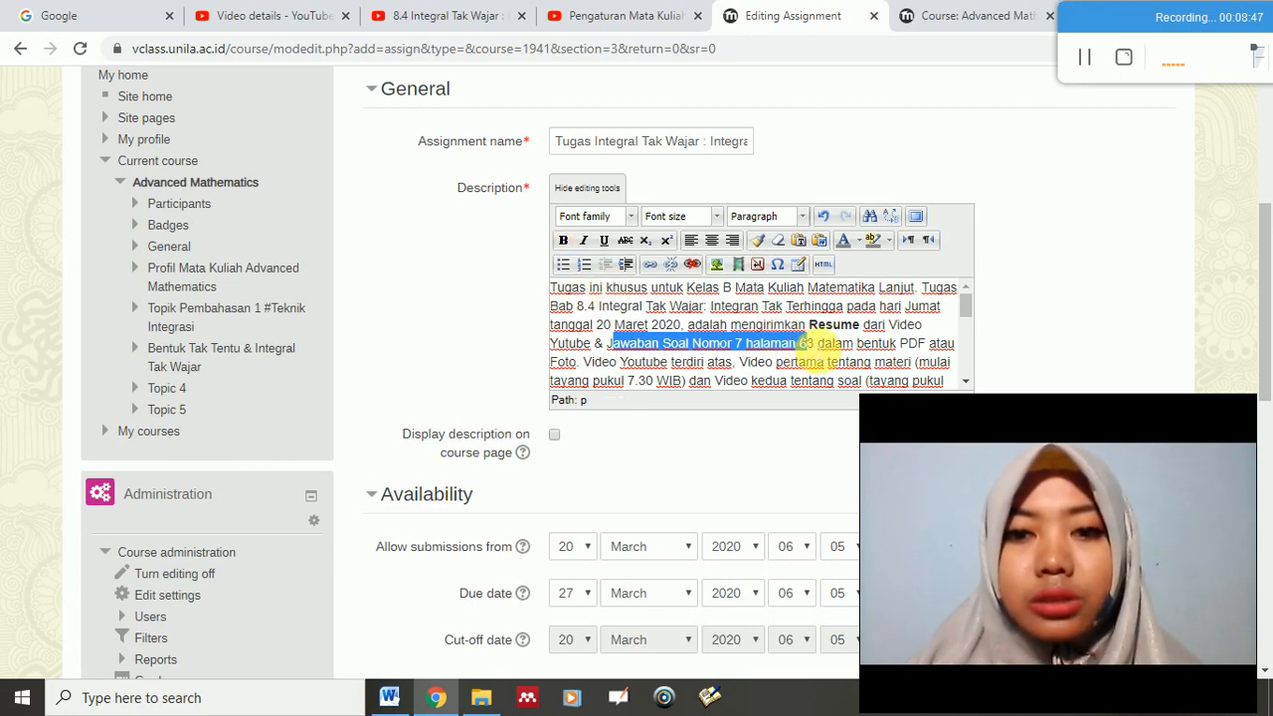
mouse_move(807, 344)
mouse_down()
mouse_move(609, 344)
mouse_move(810, 343)
mouse_up()
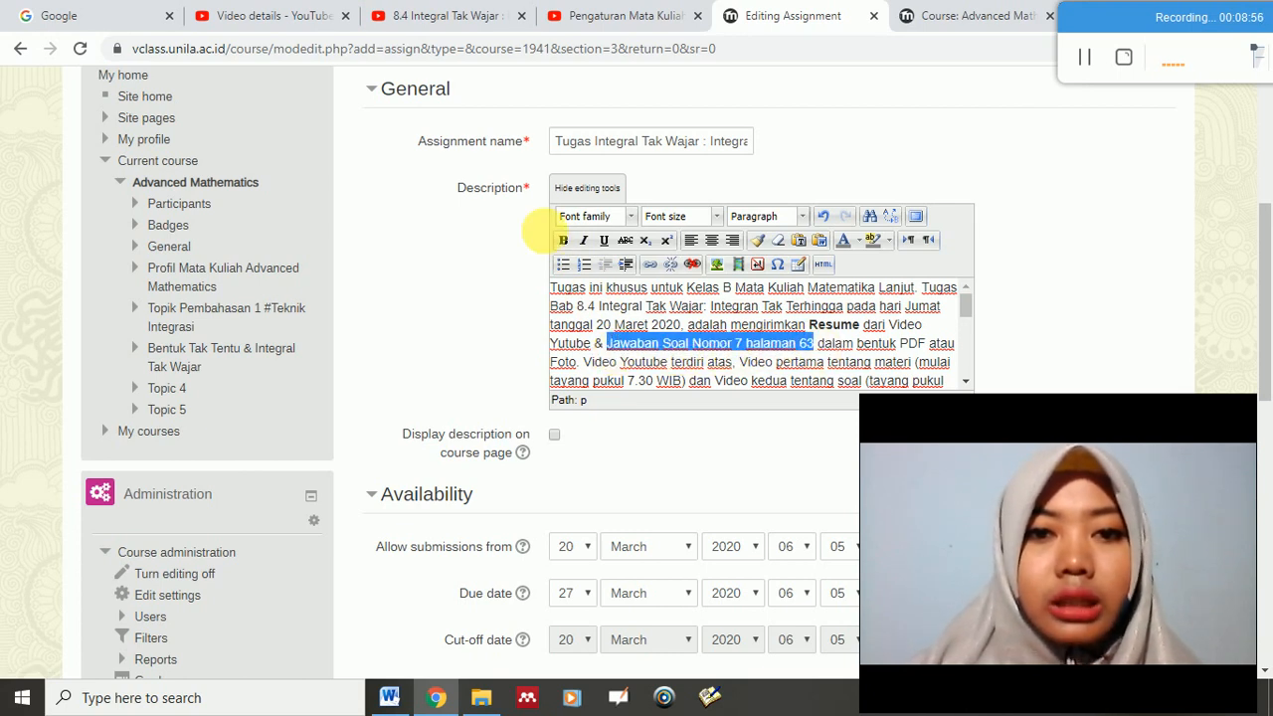
click(563, 240)
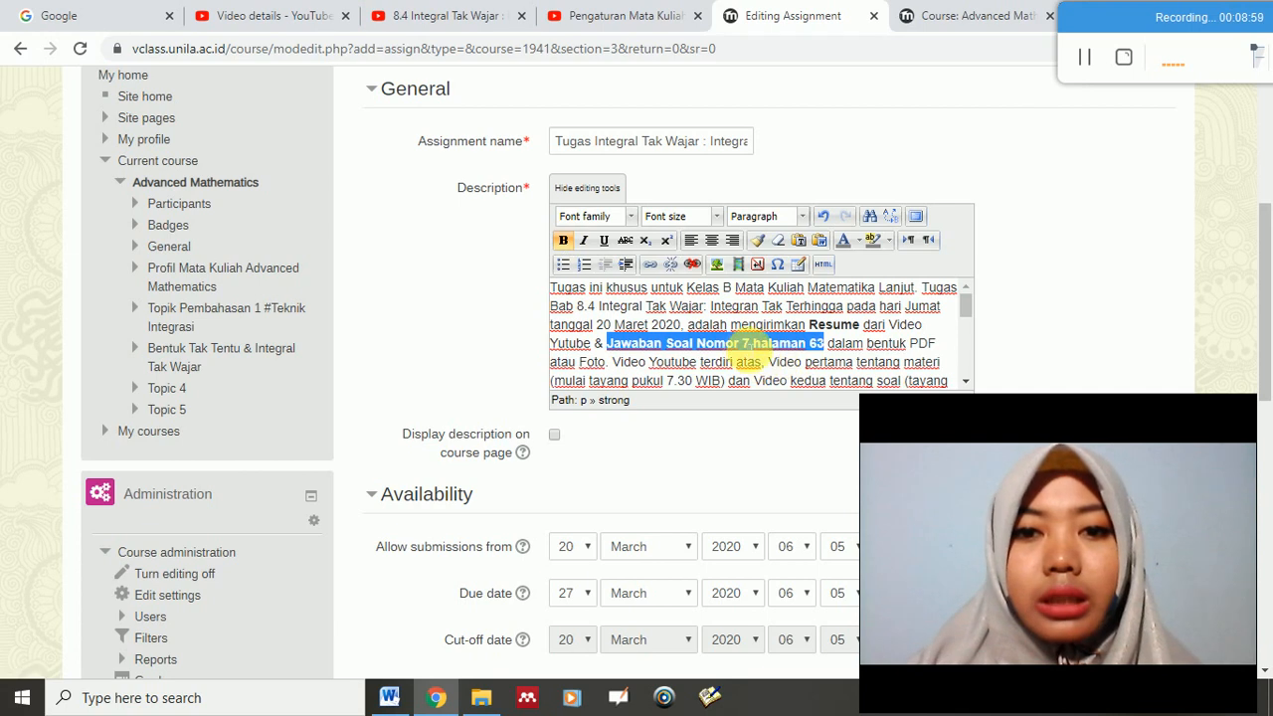
Step: Change the question number in the bold "Jawaban Soal" phrase of the description to 9
click(744, 343)
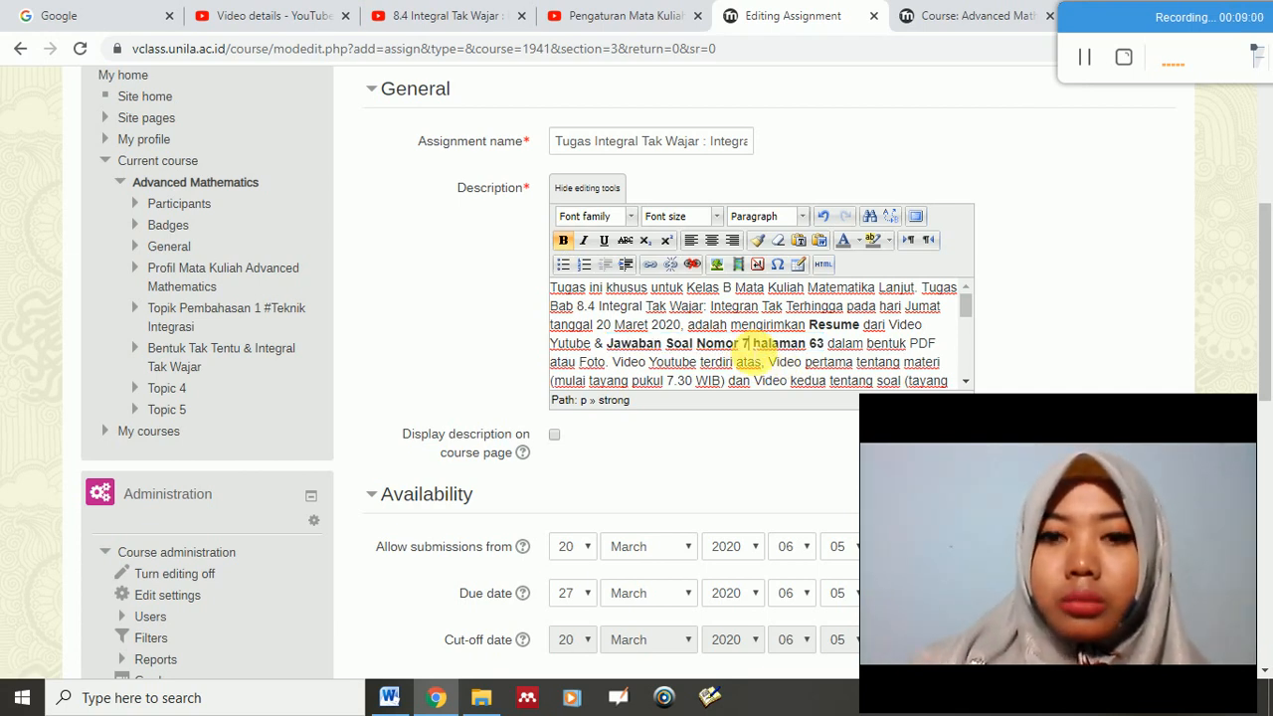
key(BackSpace)
text(9)
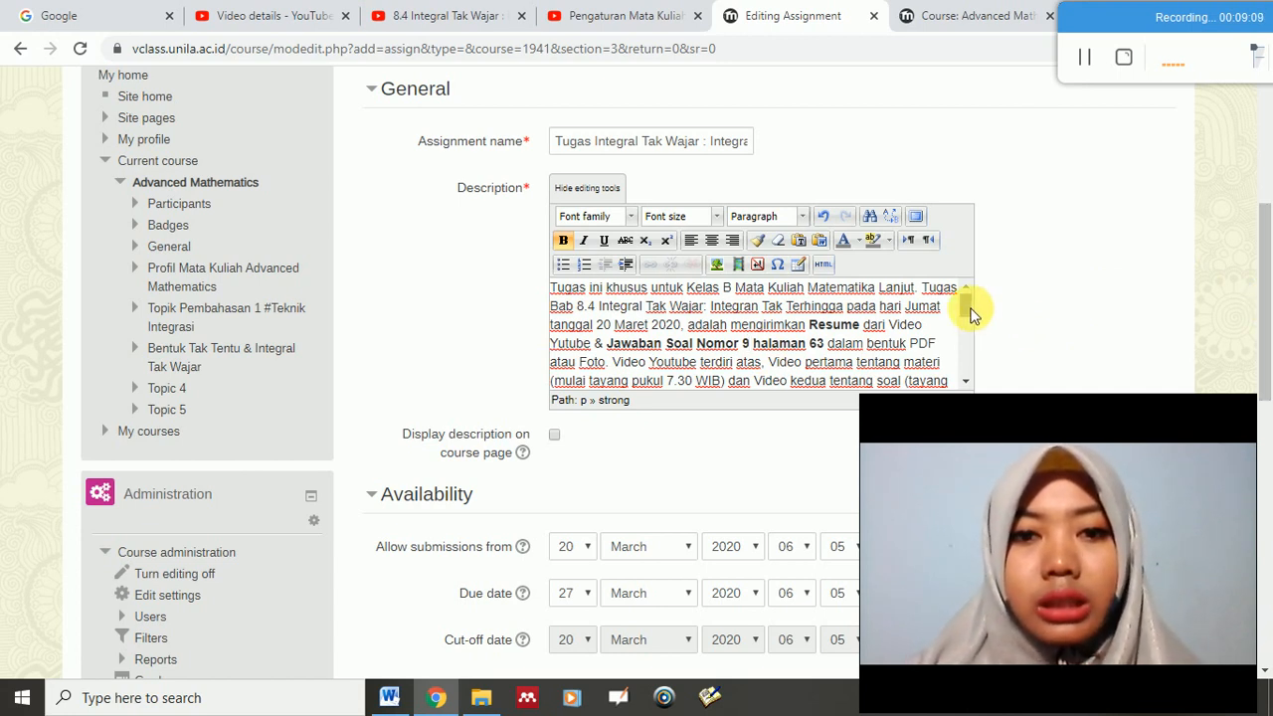
Step: Insert "dua video, yaitu" after "Video Youtube terdiri atas" in the description
scroll(972, 314, down, 1)
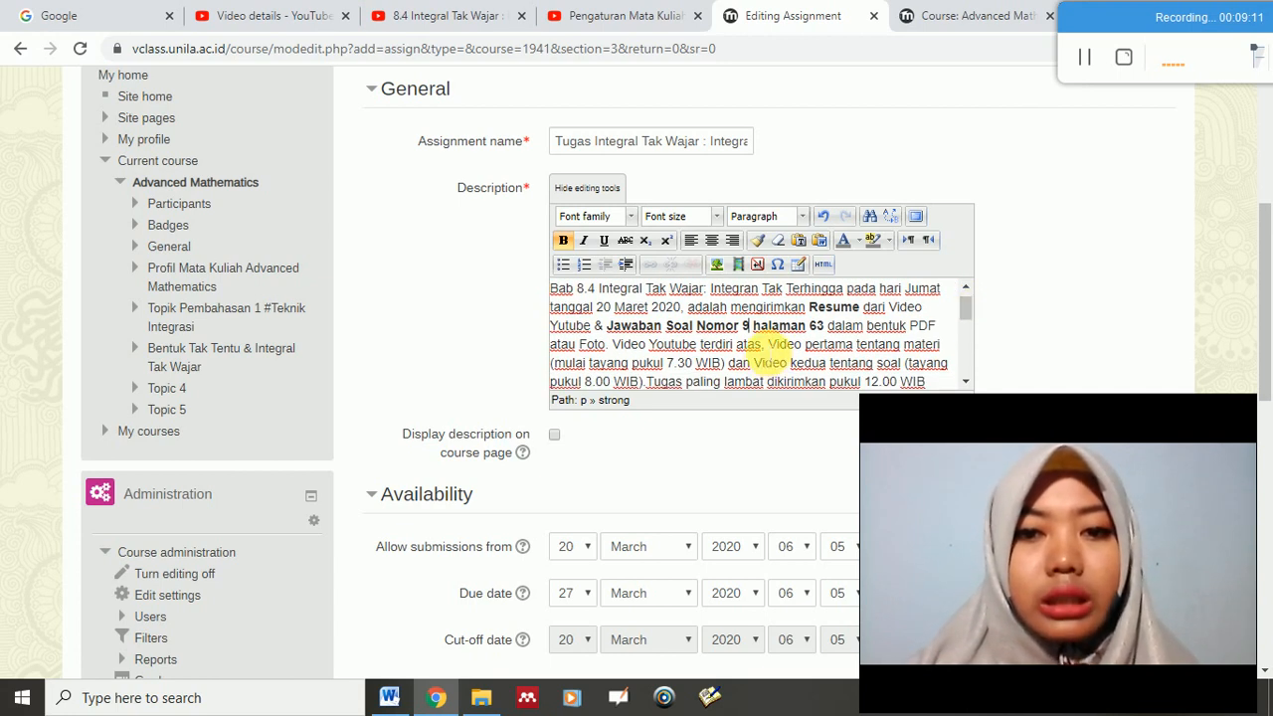
click(762, 344)
key(BackSpace)
text(dua)
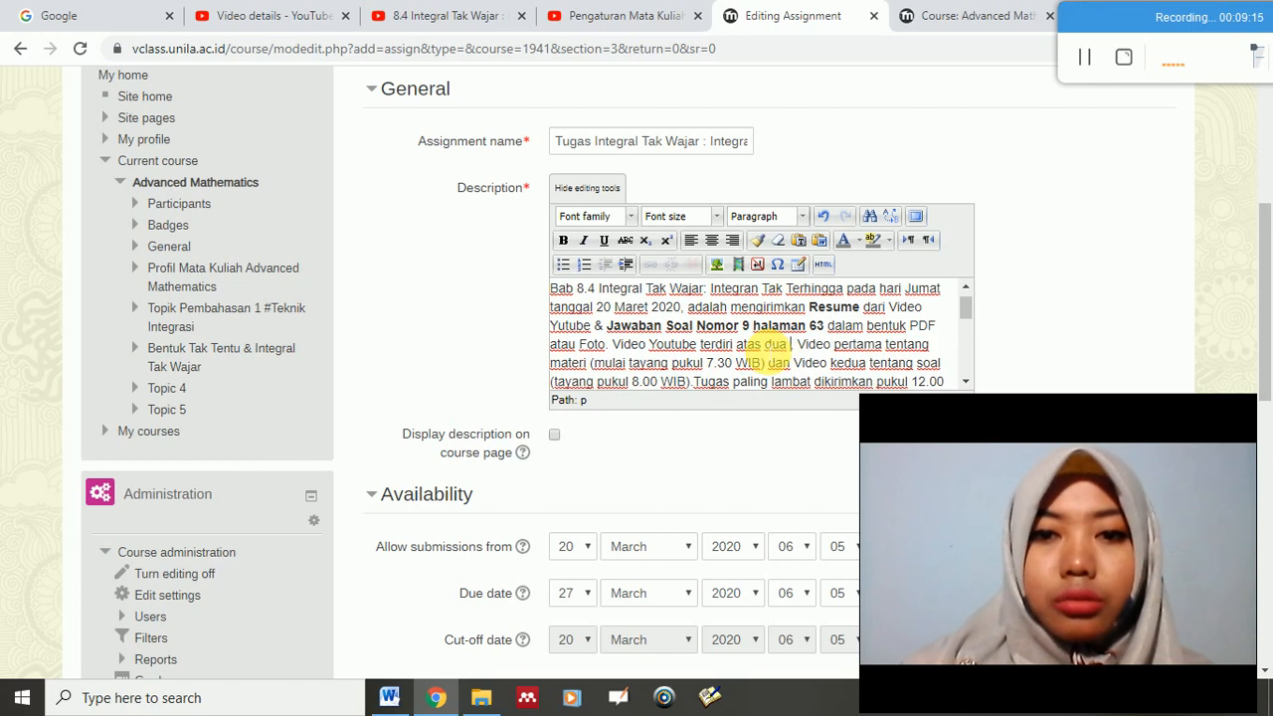
text( video, )
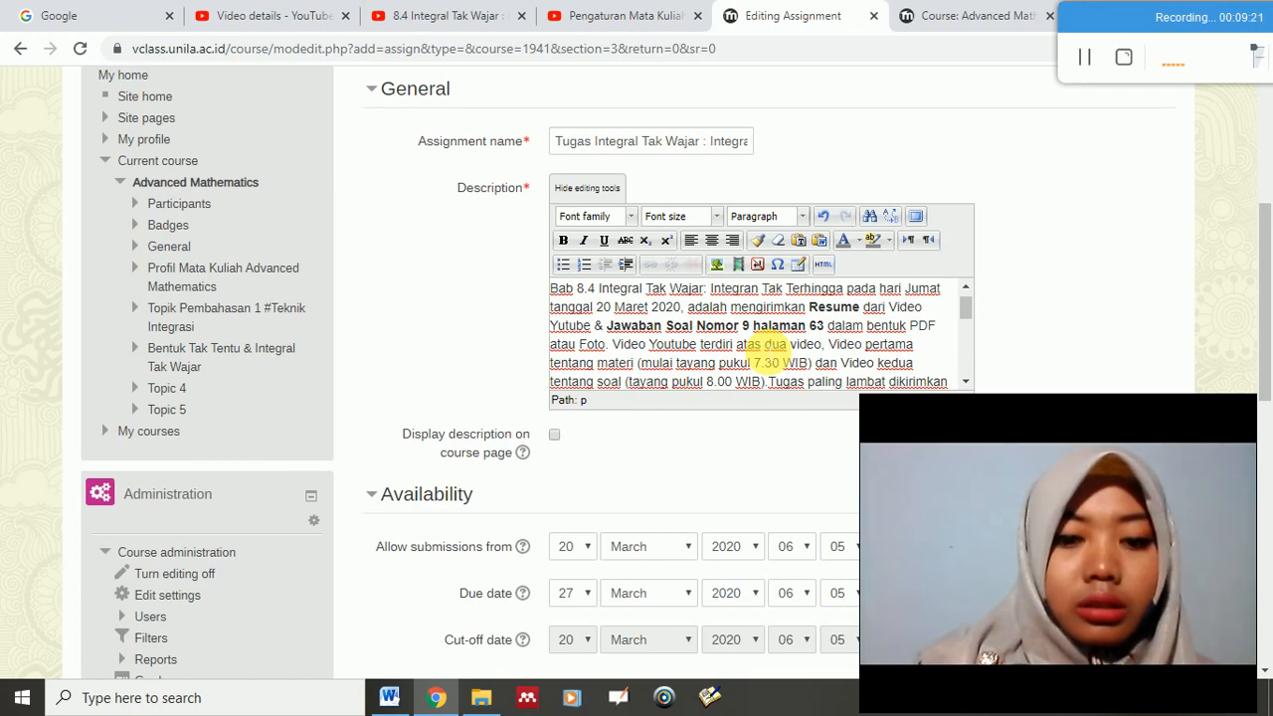
text(yaitu)
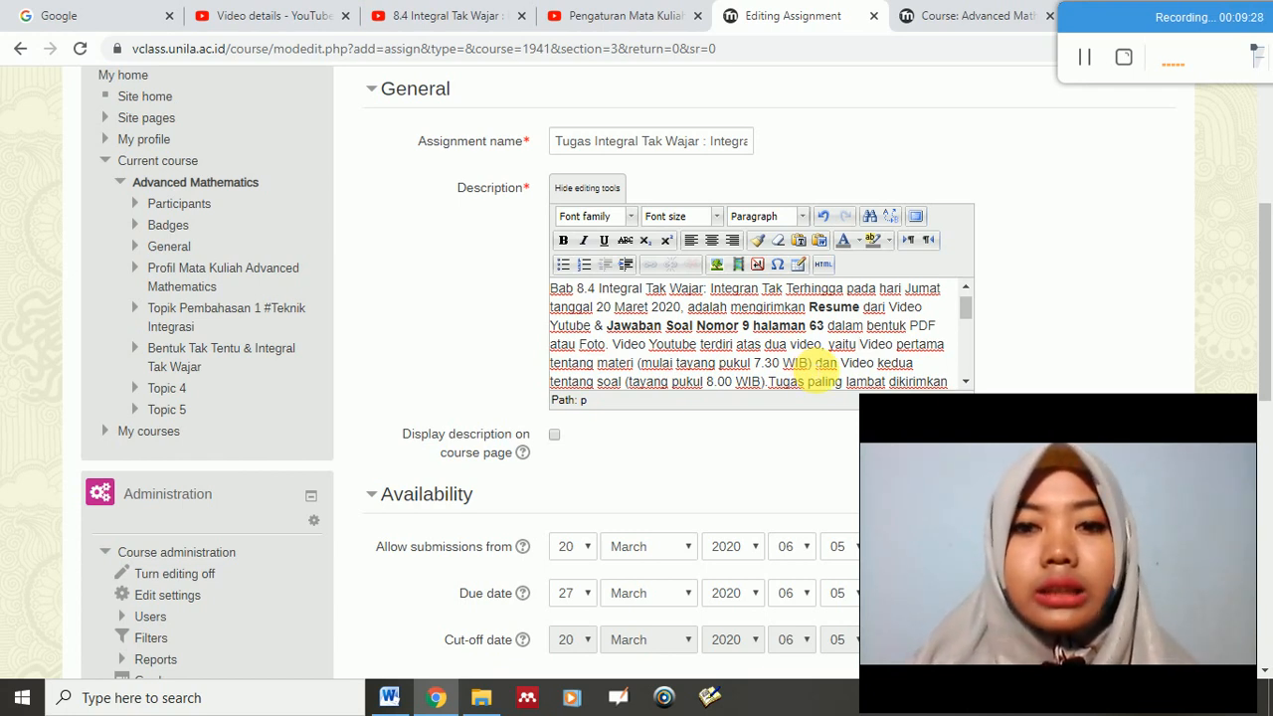
Step: Add "dengan alamat" after "7.30 WIB" inside the first video's parentheses in the description
click(807, 363)
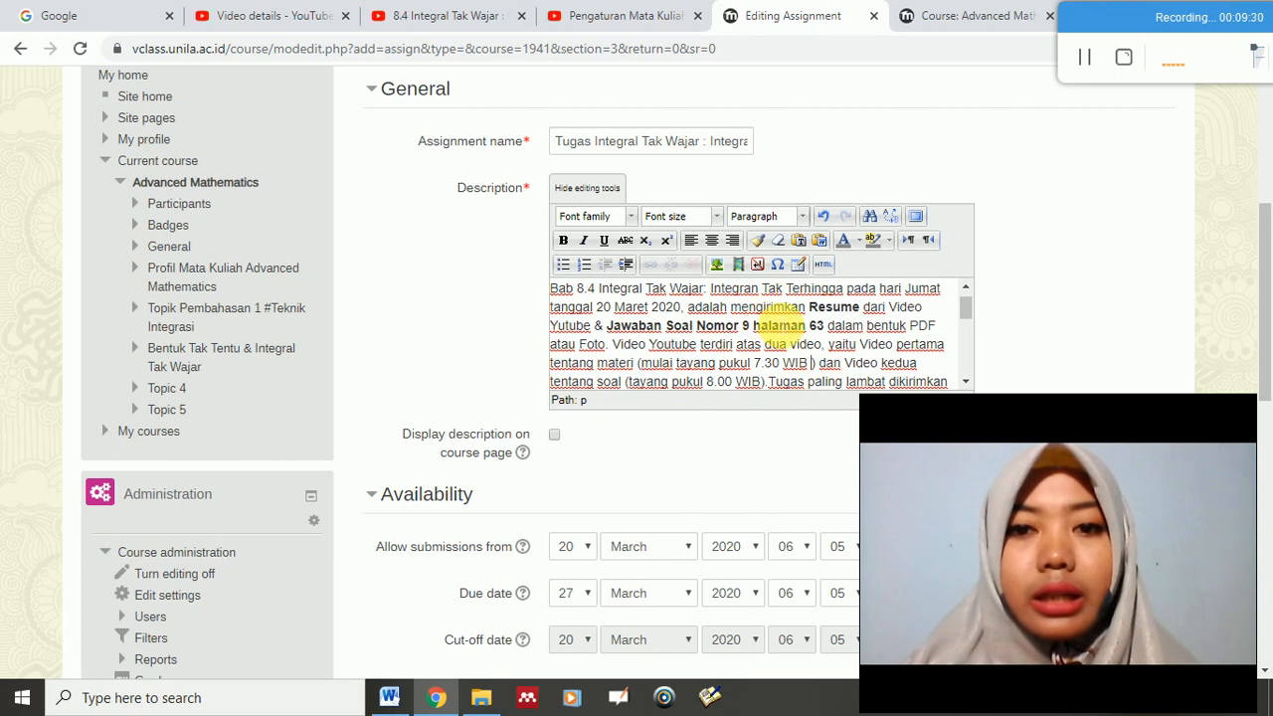
text(dengan)
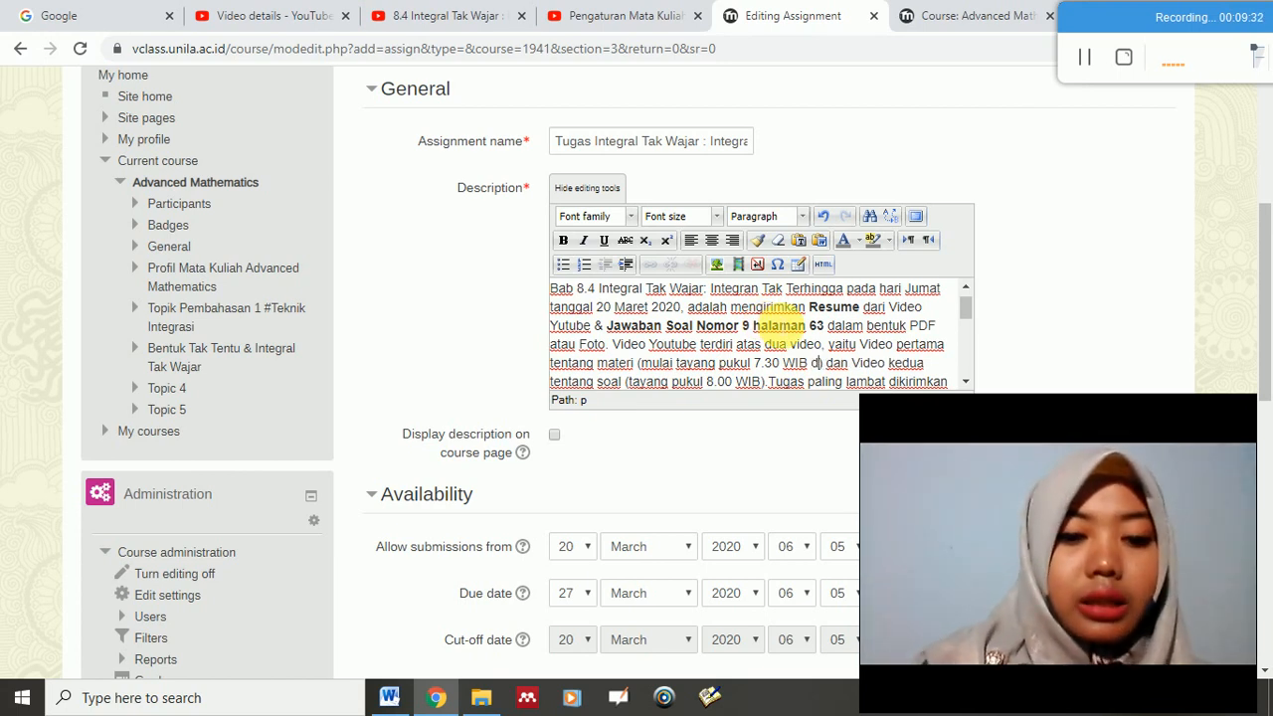
text( alamat)
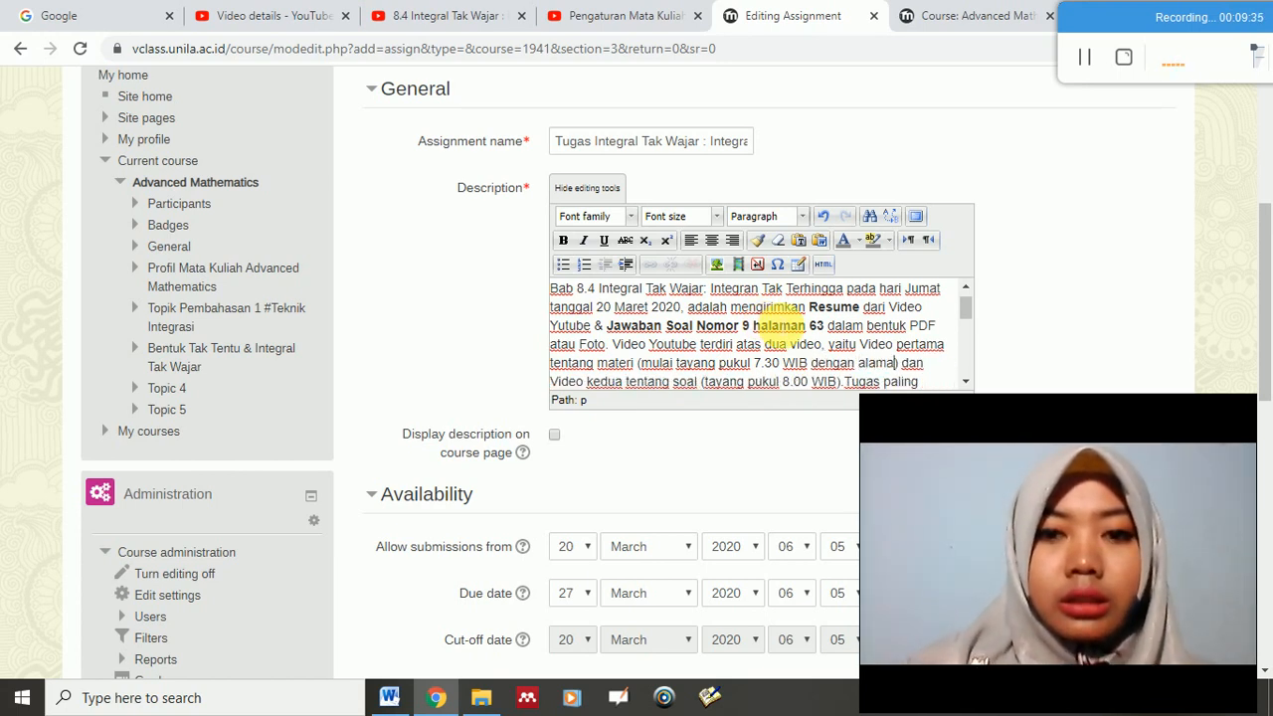
click(470, 17)
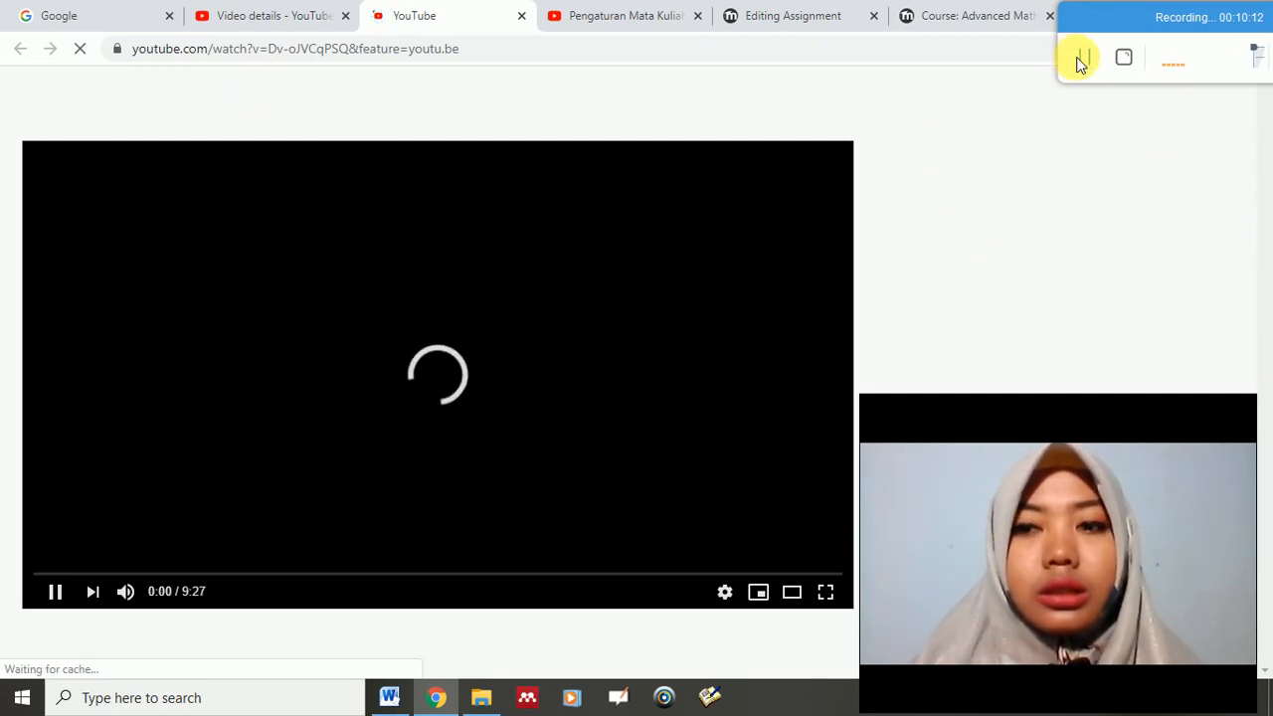
click(1084, 57)
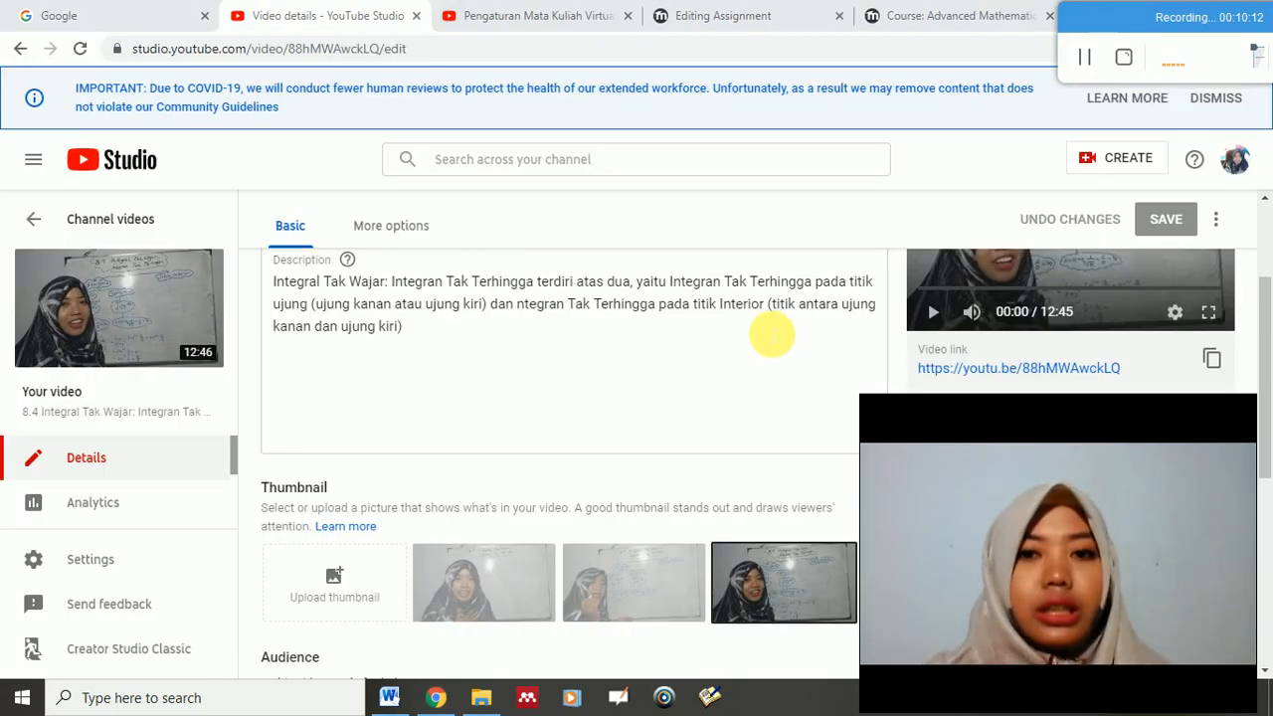
click(1215, 363)
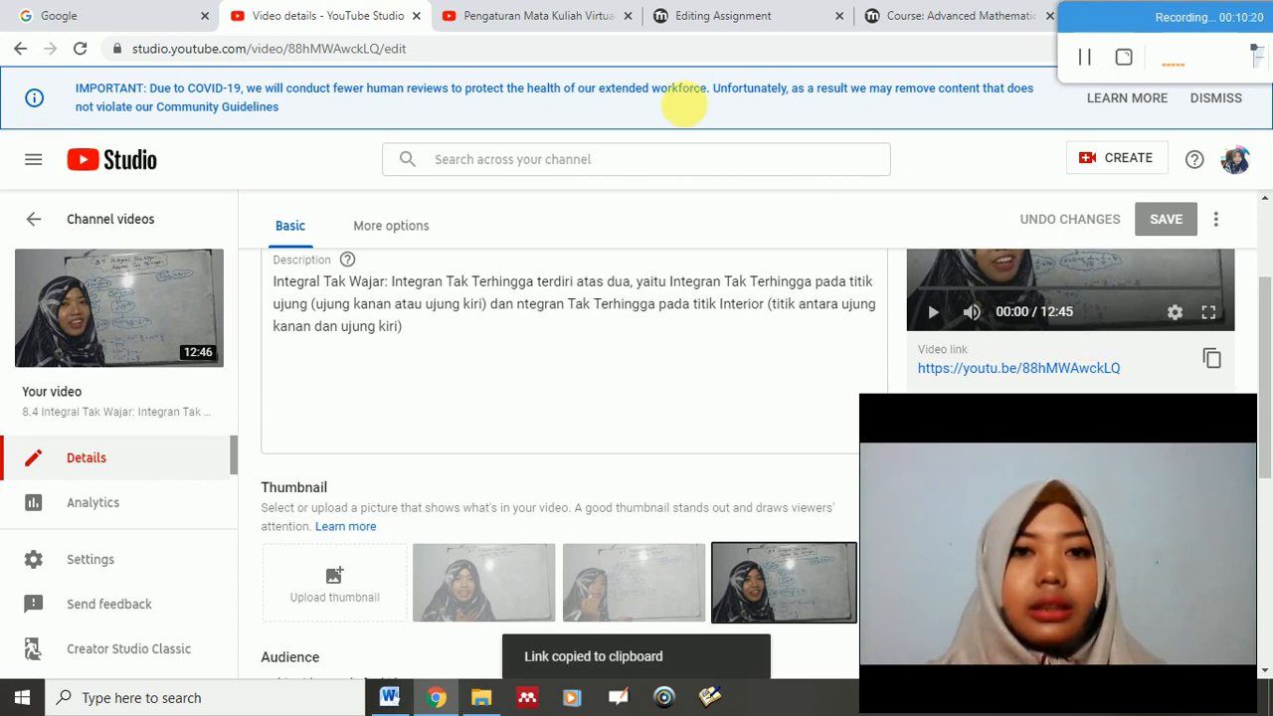
click(743, 20)
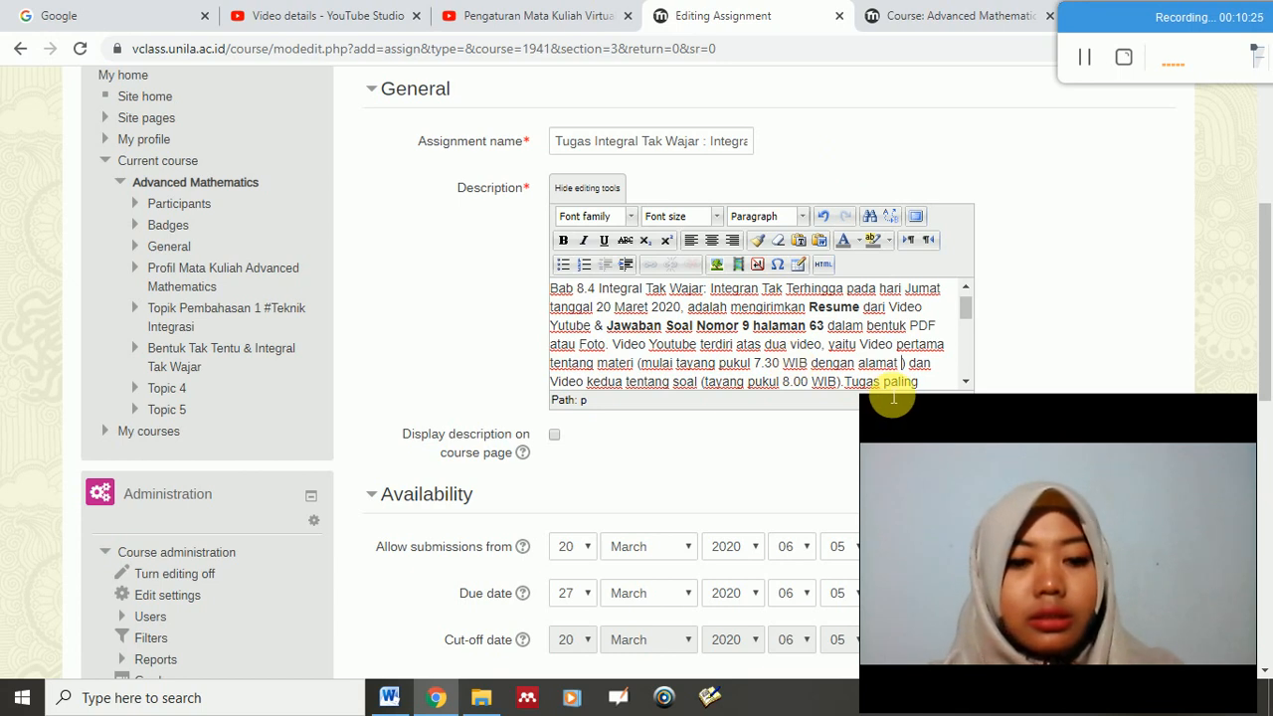
key(ctrl+v)
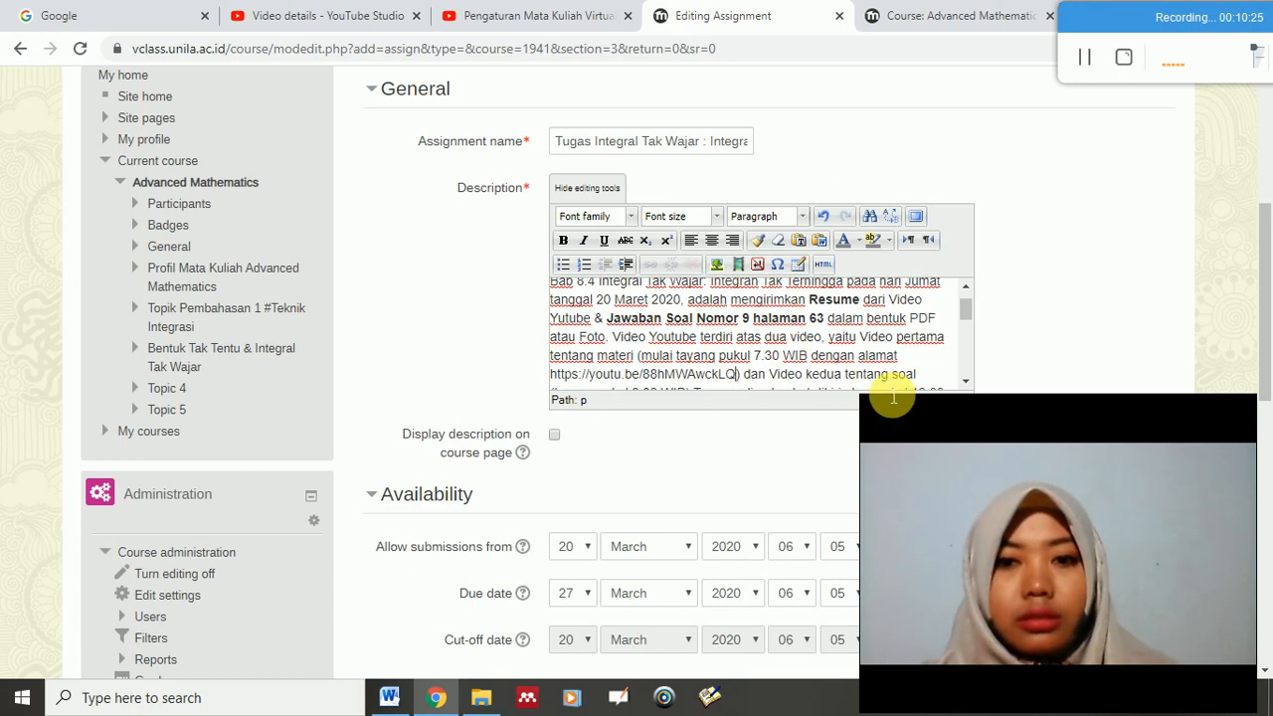
Step: In YouTube Studio, copy the link of the video "8.4 Integral Tak Wajar : Integran Tak Terhingga Part 2"
click(1079, 62)
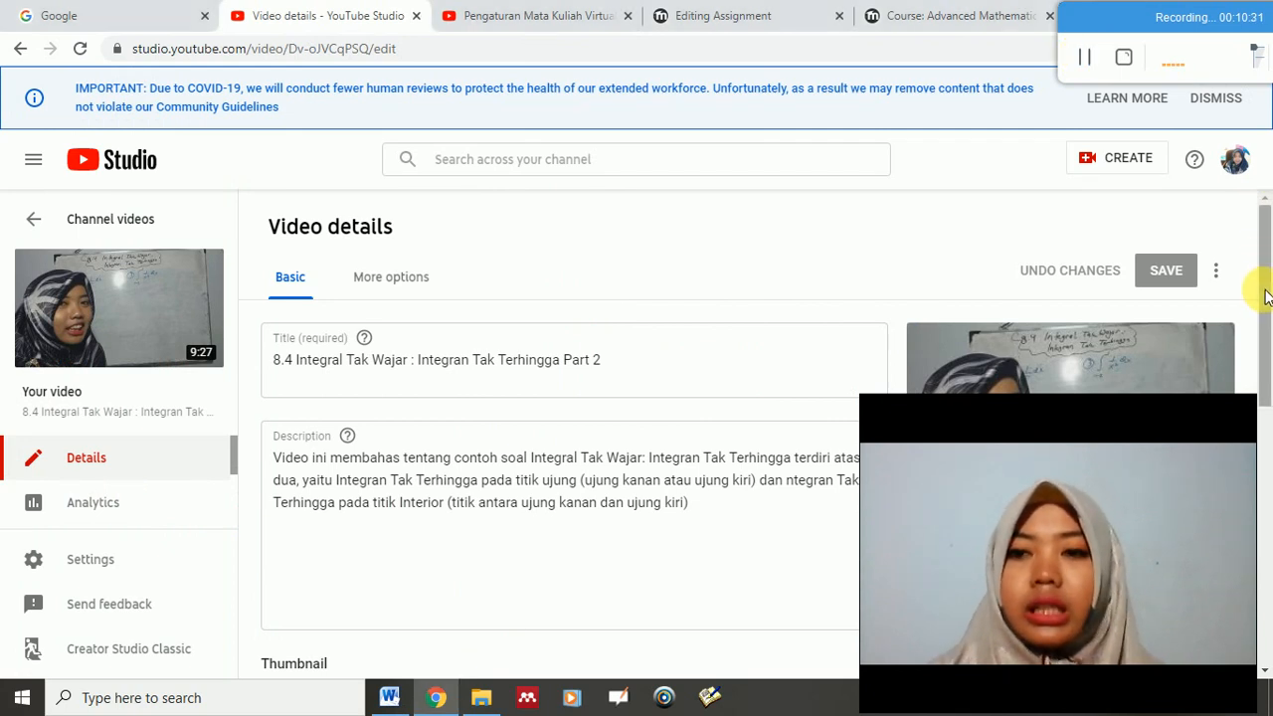
scroll(1265, 294, down, 2)
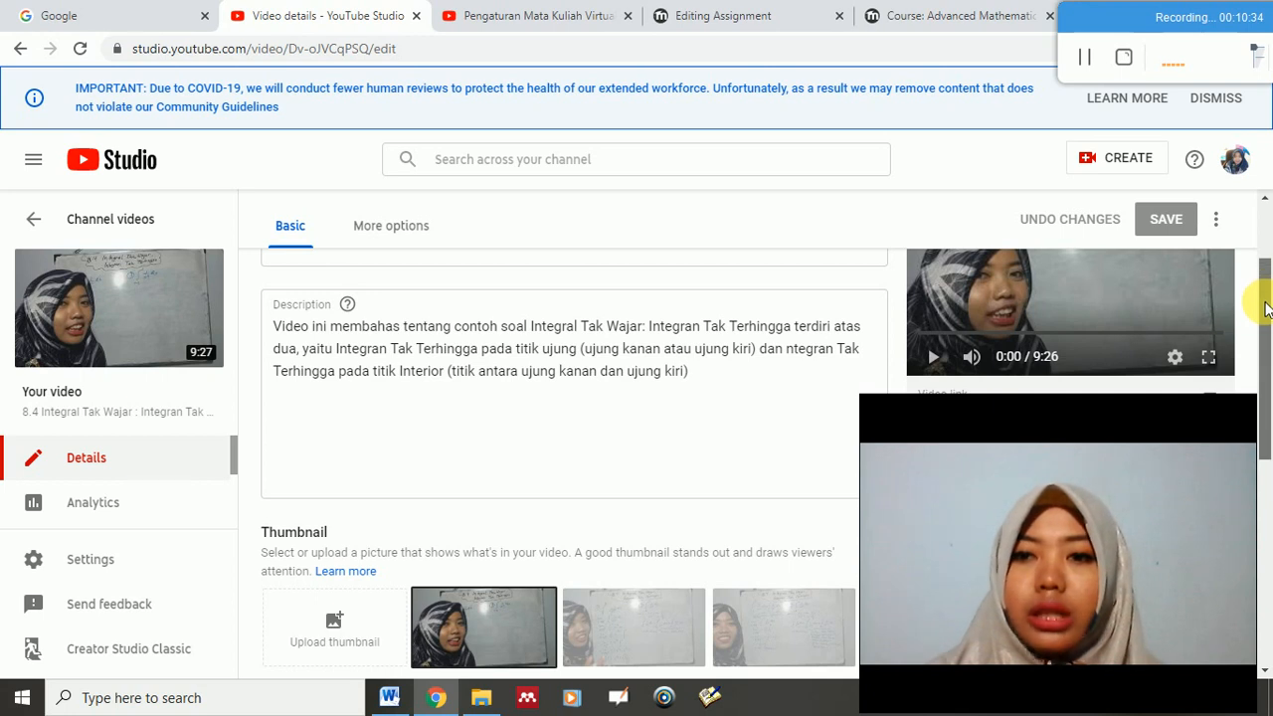
scroll(1265, 308, down, 1)
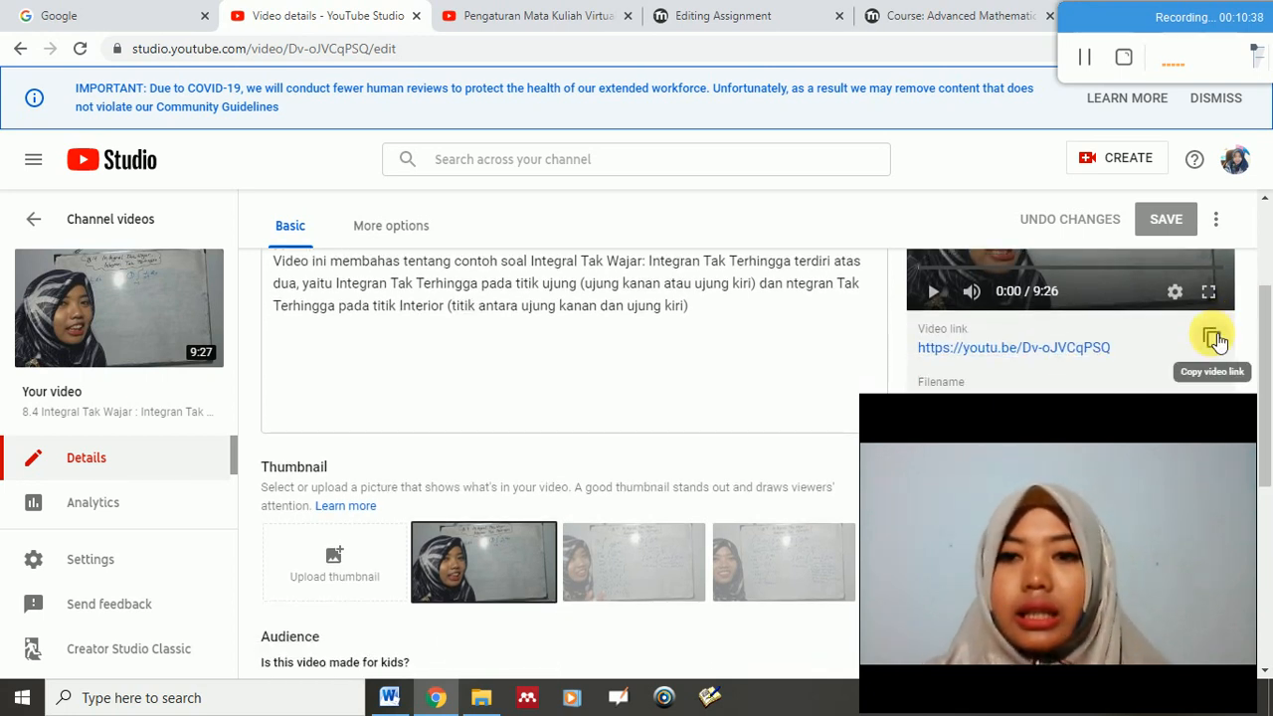
click(1215, 339)
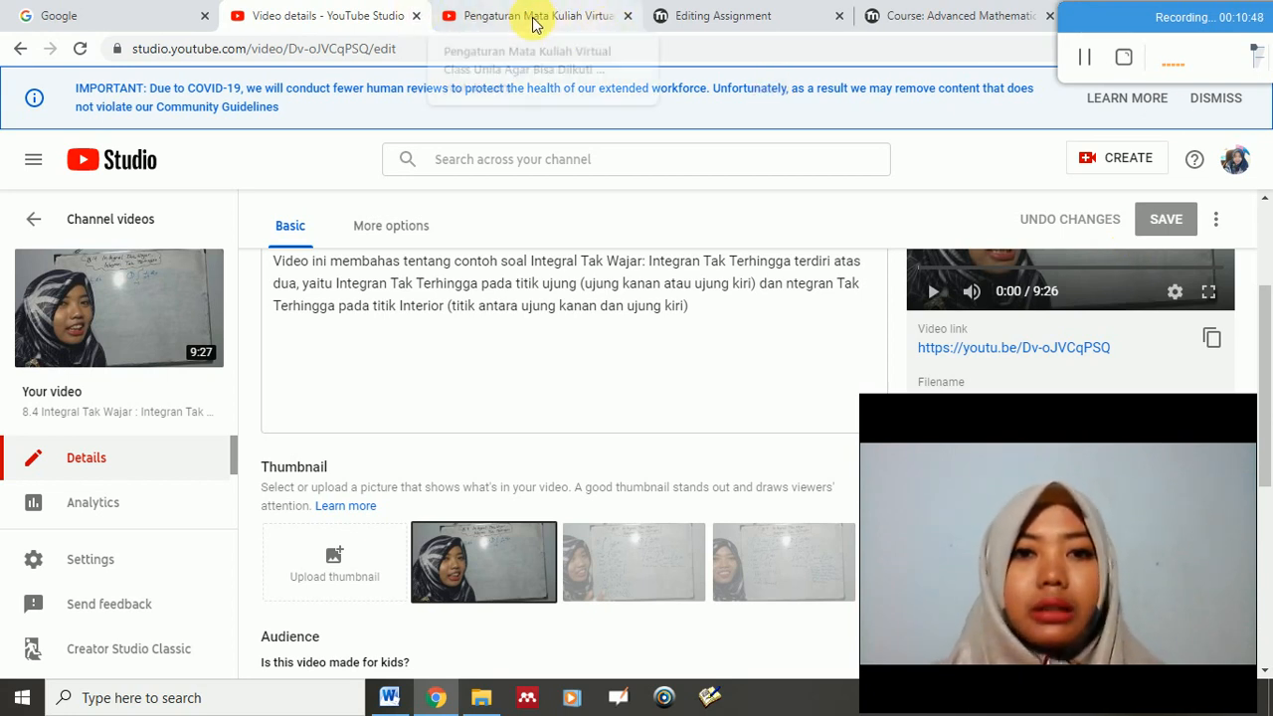
click(745, 20)
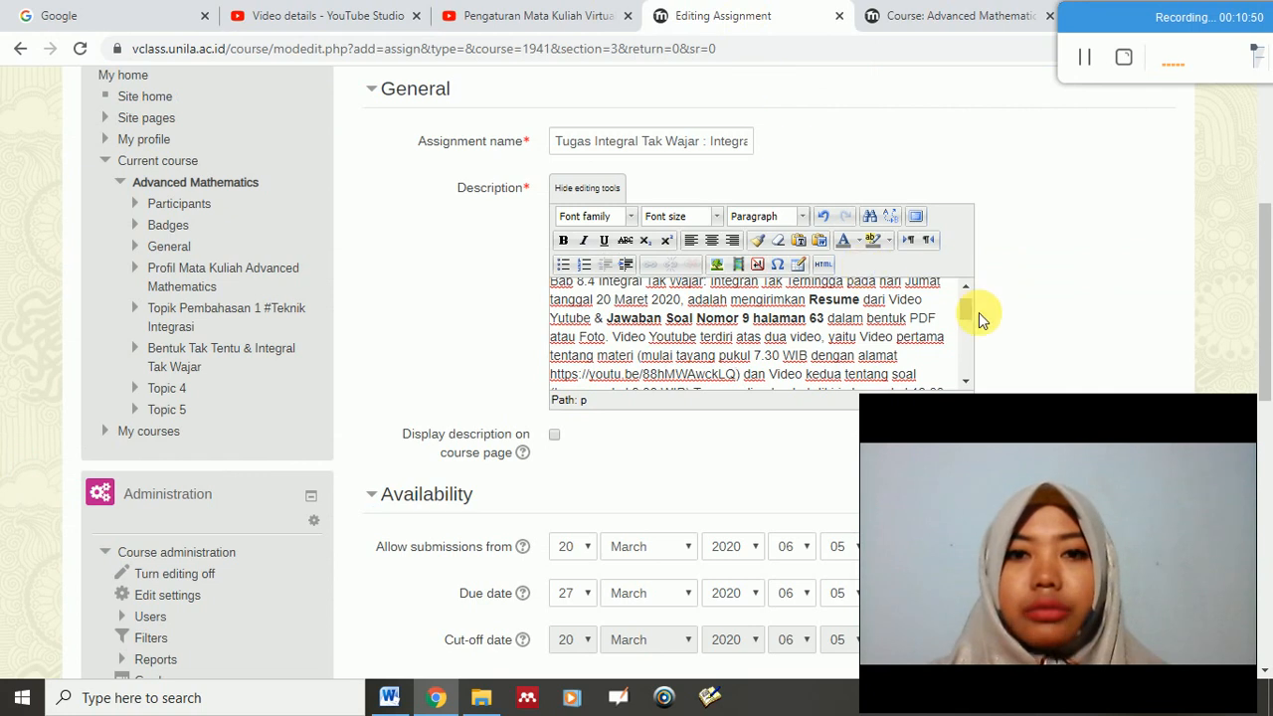
scroll(963, 376, down, 2)
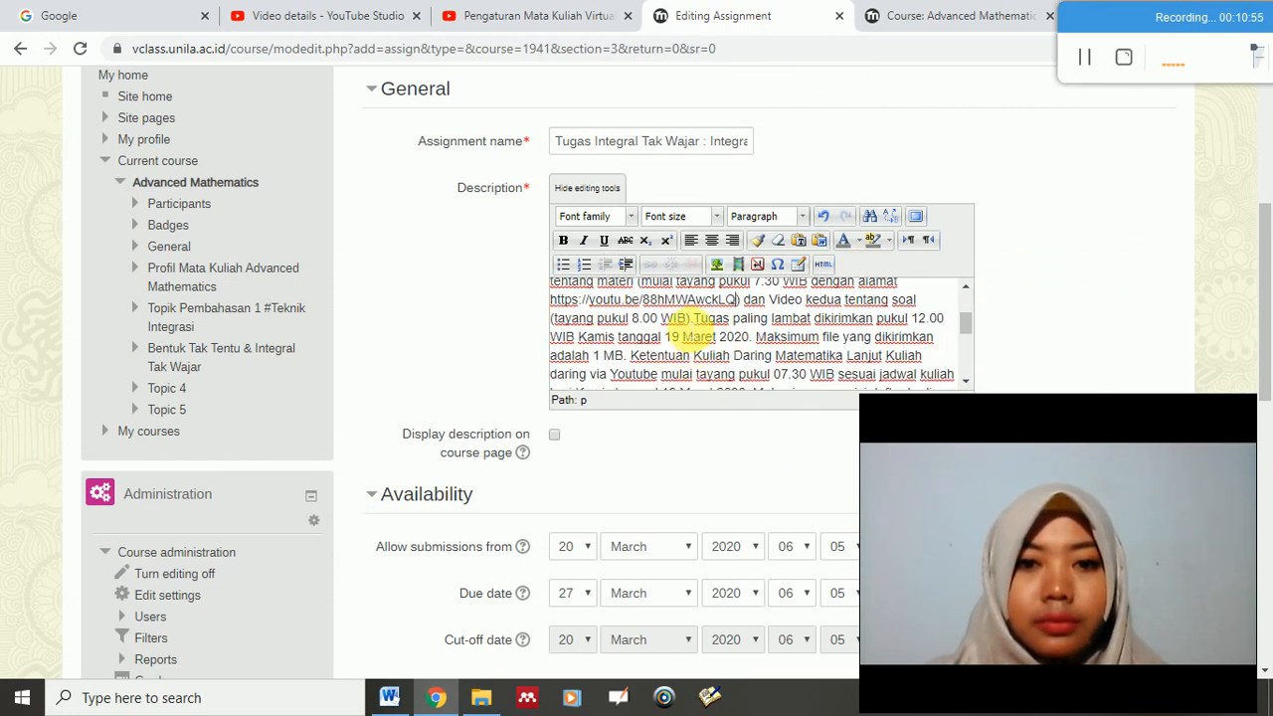
text(dengan )
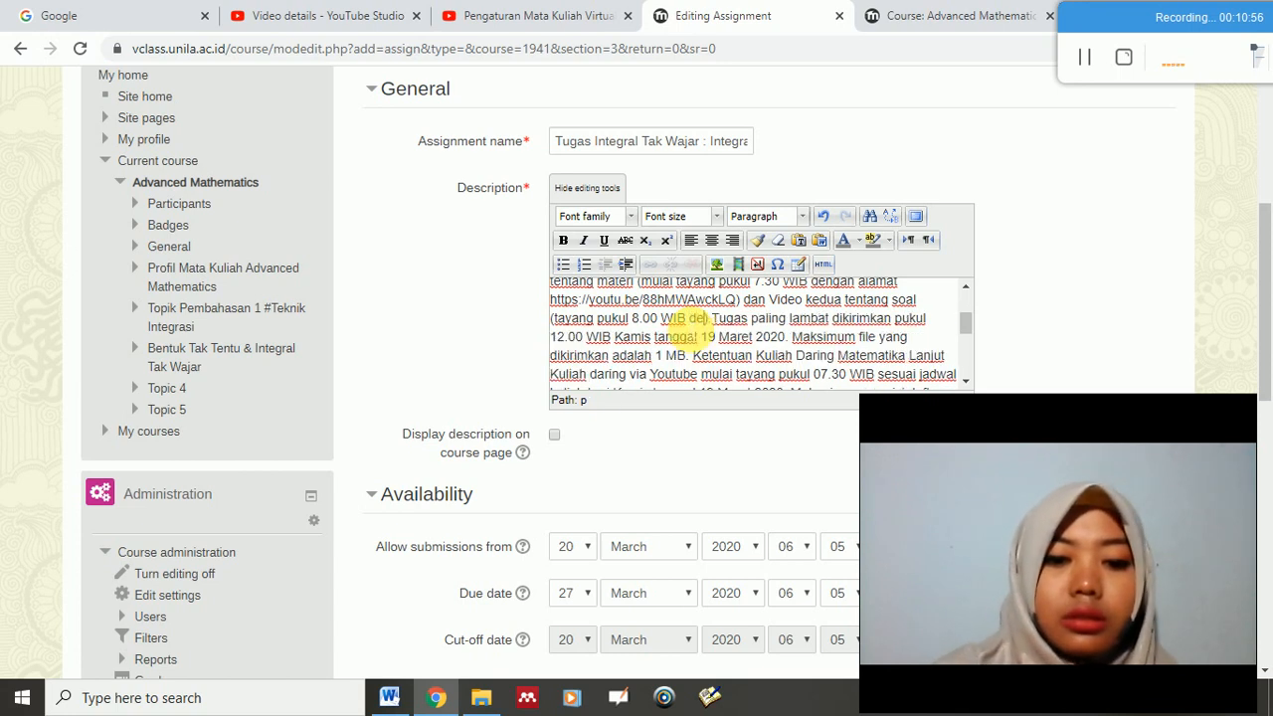
text(alamat)
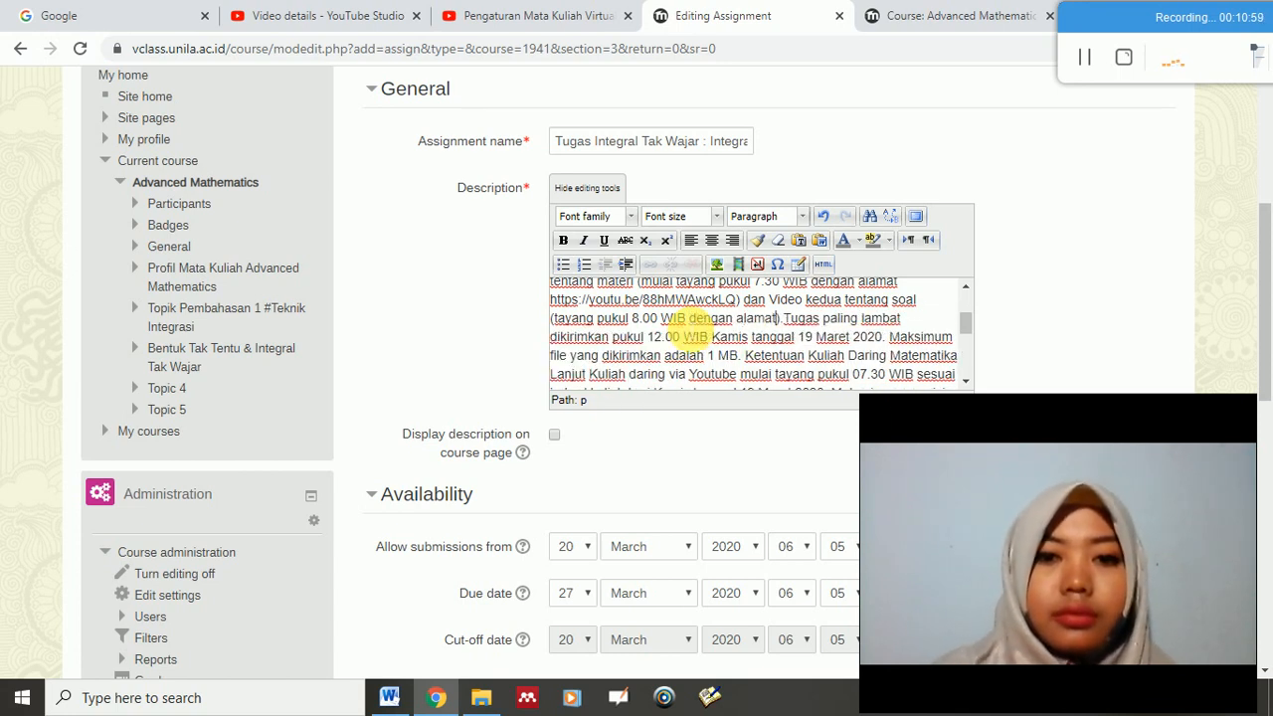
key(ctrl+v)
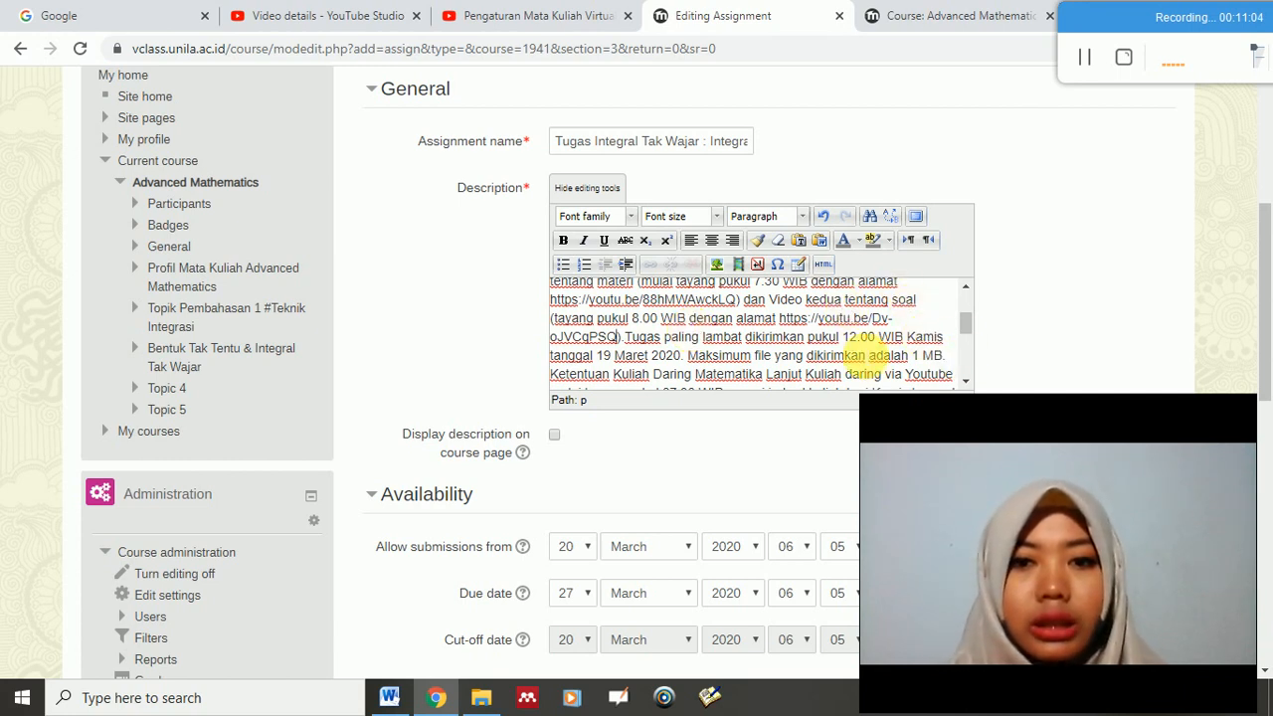
click(1084, 60)
click(1084, 59)
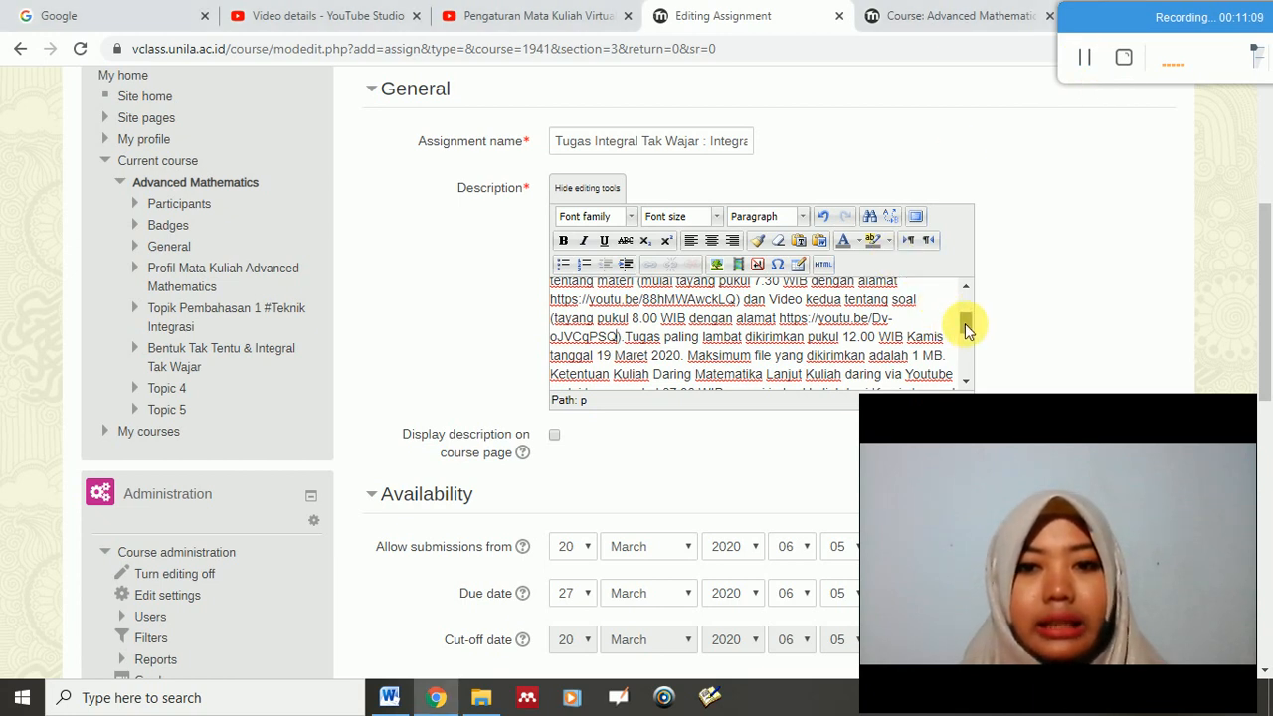
Step: Set the description's submission deadline to Jumat tanggal 20 Maret 2020 and the maximum file size to 80 MB
drag(964, 325, 965, 327)
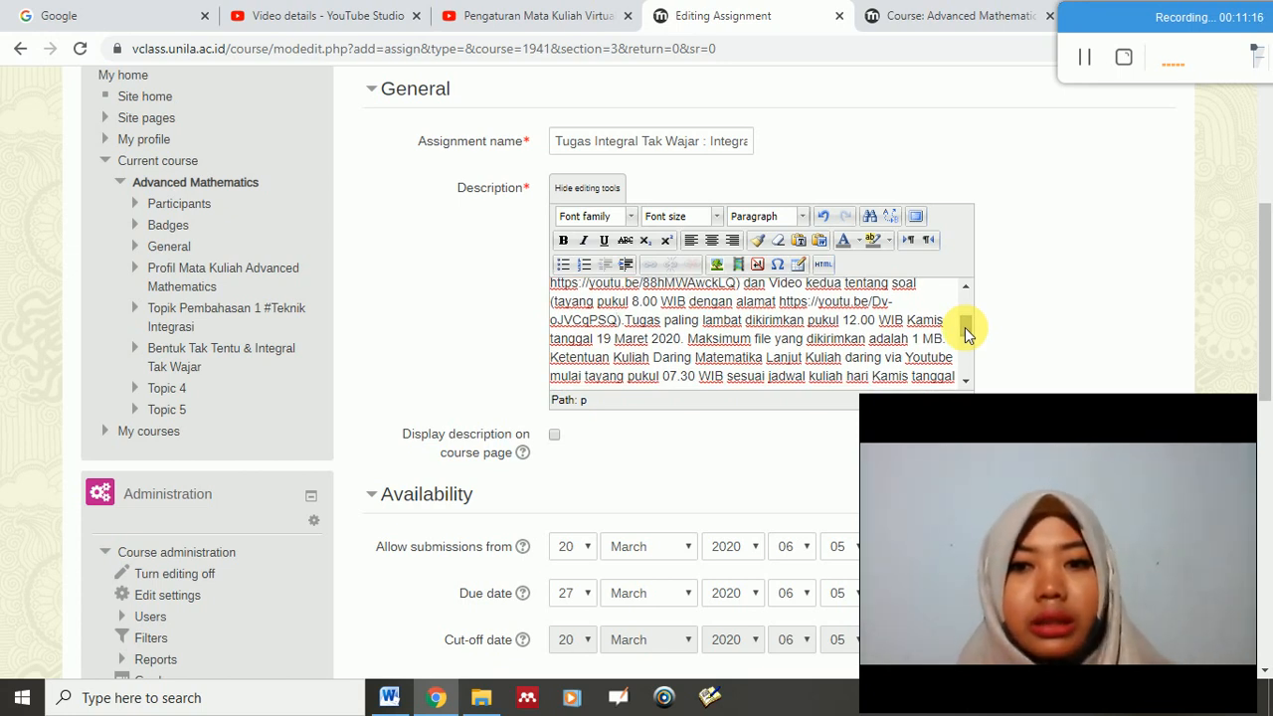
click(943, 320)
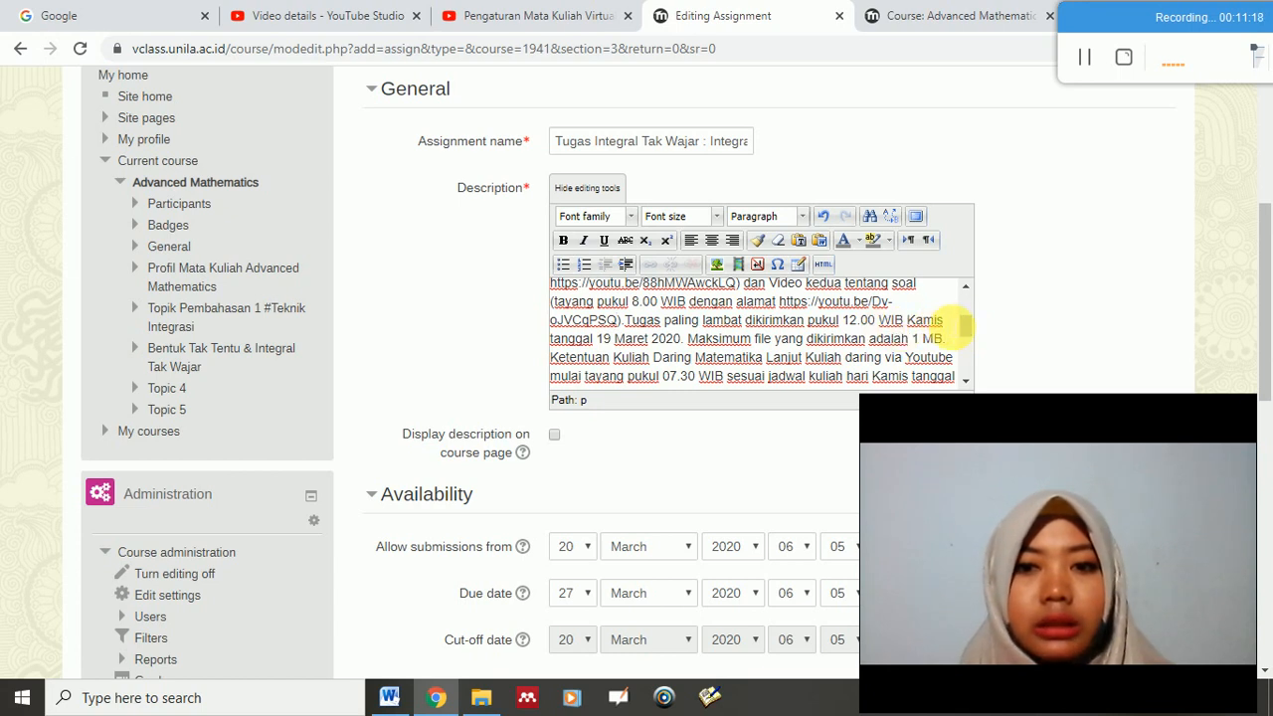
double_click(925, 320)
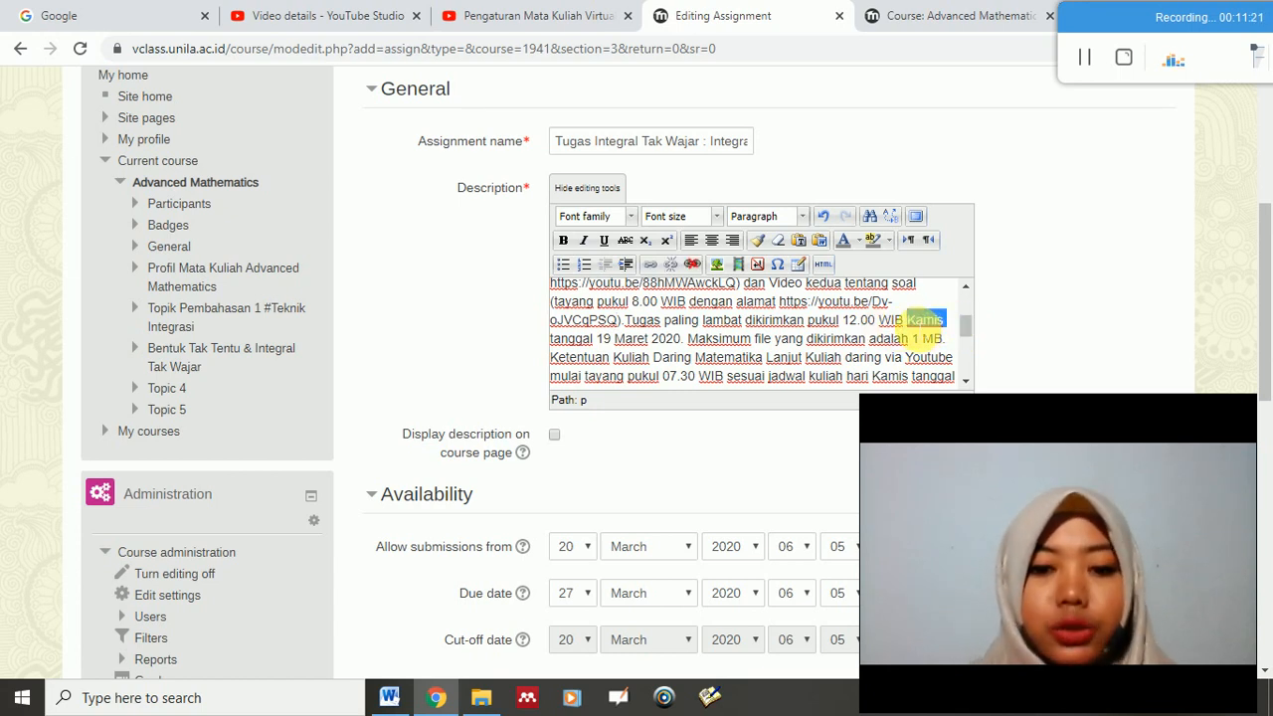
text(Jumat)
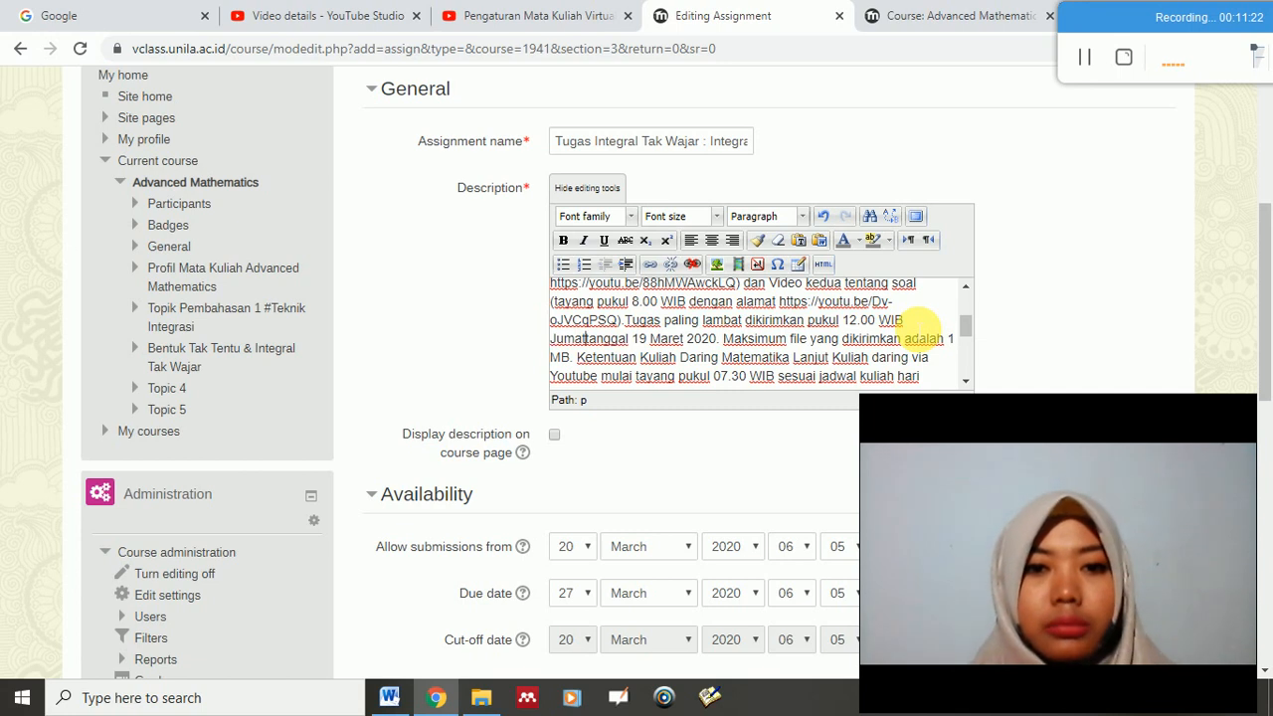
text( tanggal )
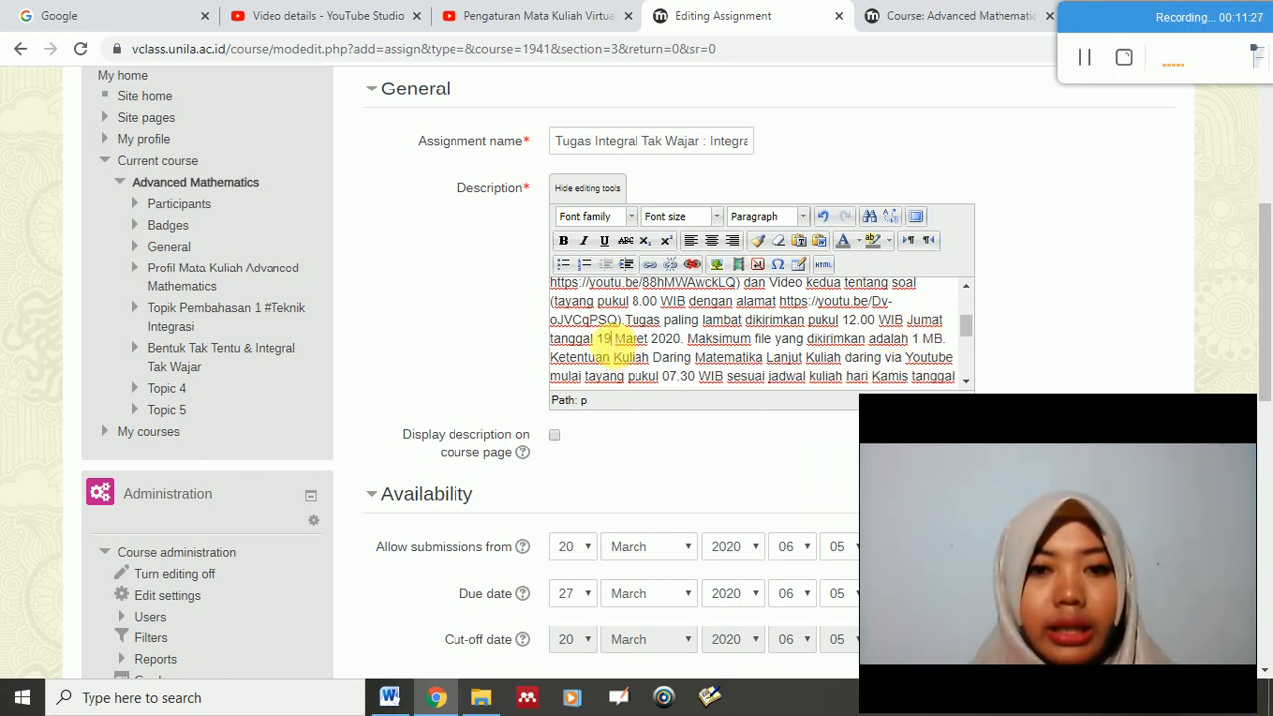
text(20)
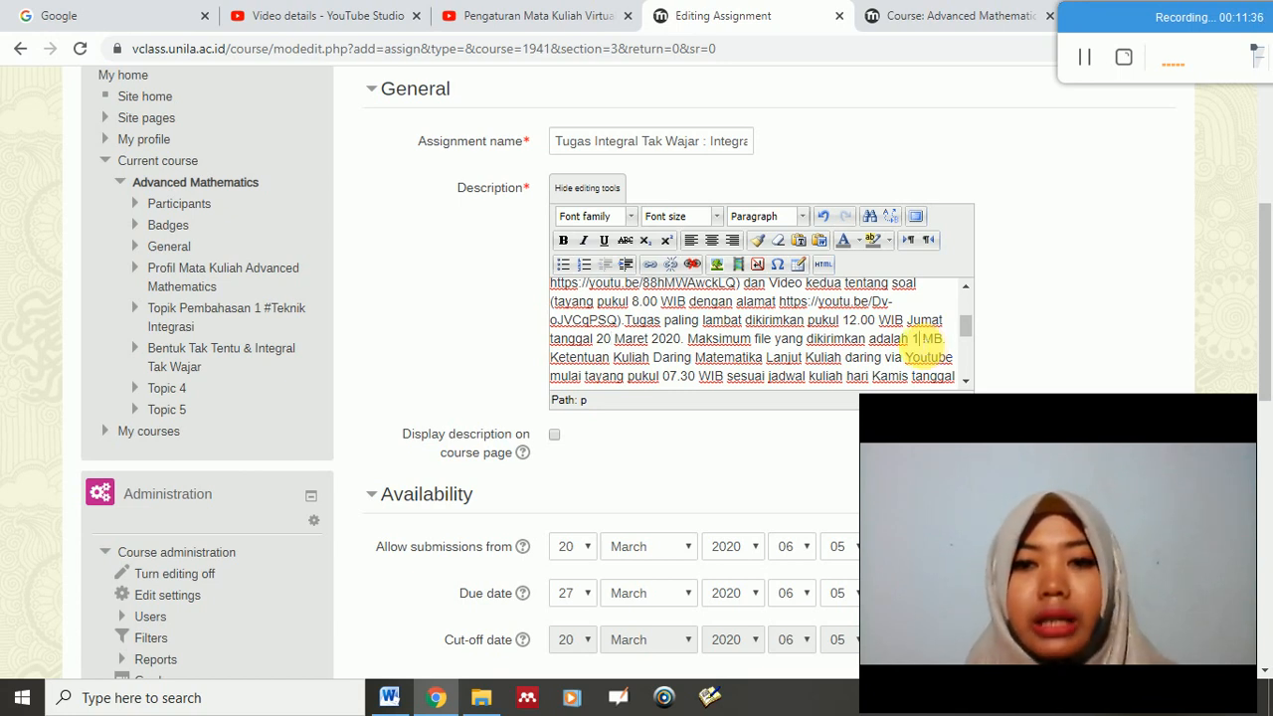
text(0)
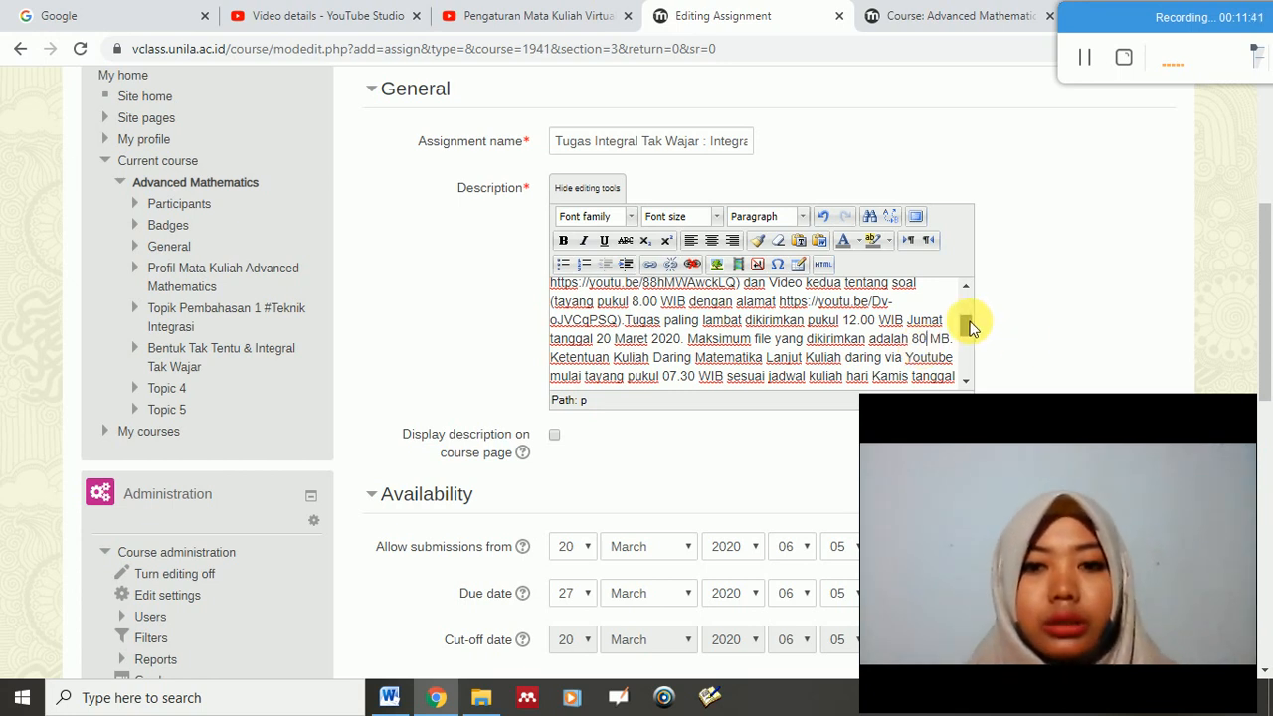
Step: Change the lecture day in the description's Ketentuan Kuliah Daring section to Jumat
mouse_move(968, 327)
mouse_down()
mouse_move(969, 338)
mouse_move(966, 328)
mouse_up()
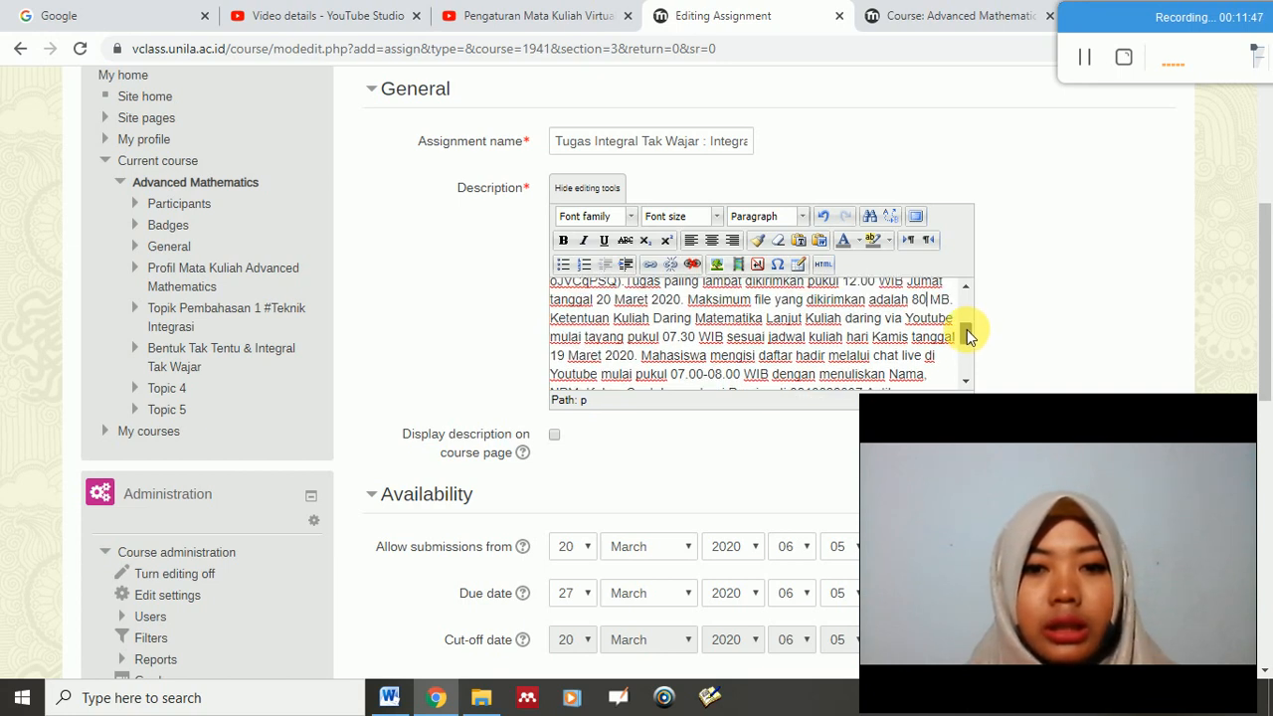
click(739, 348)
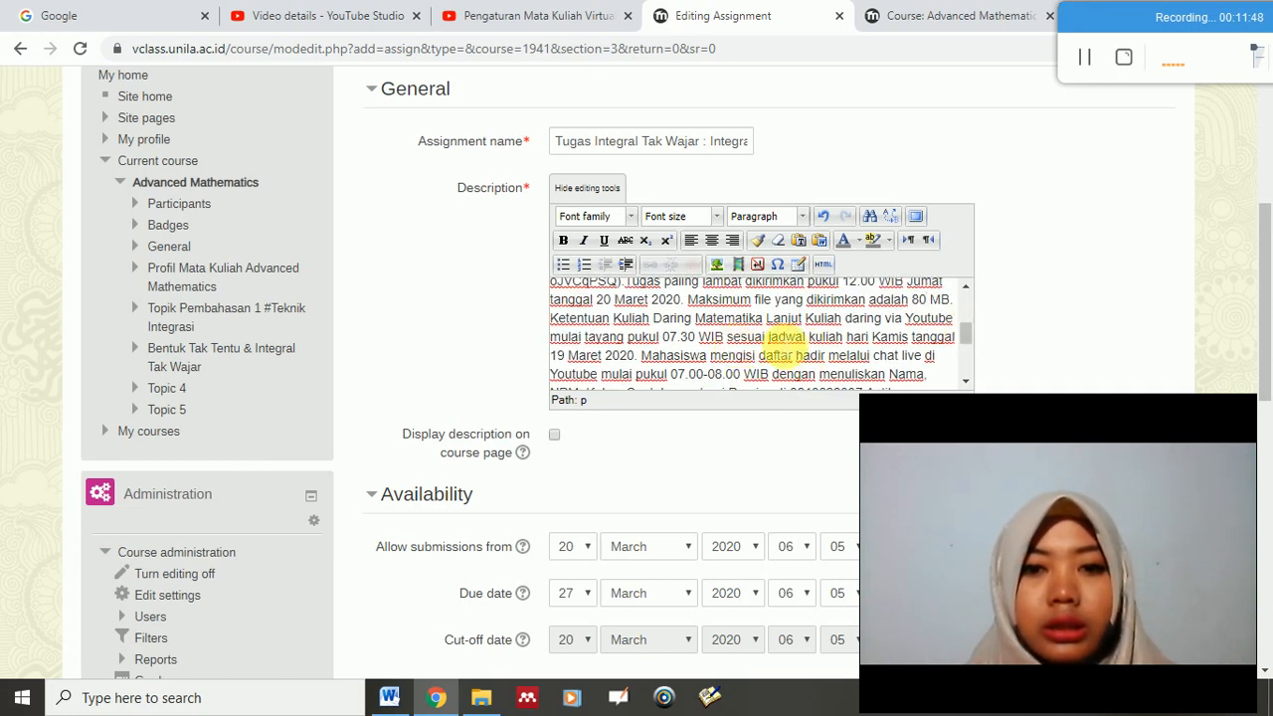
drag(808, 338, 910, 338)
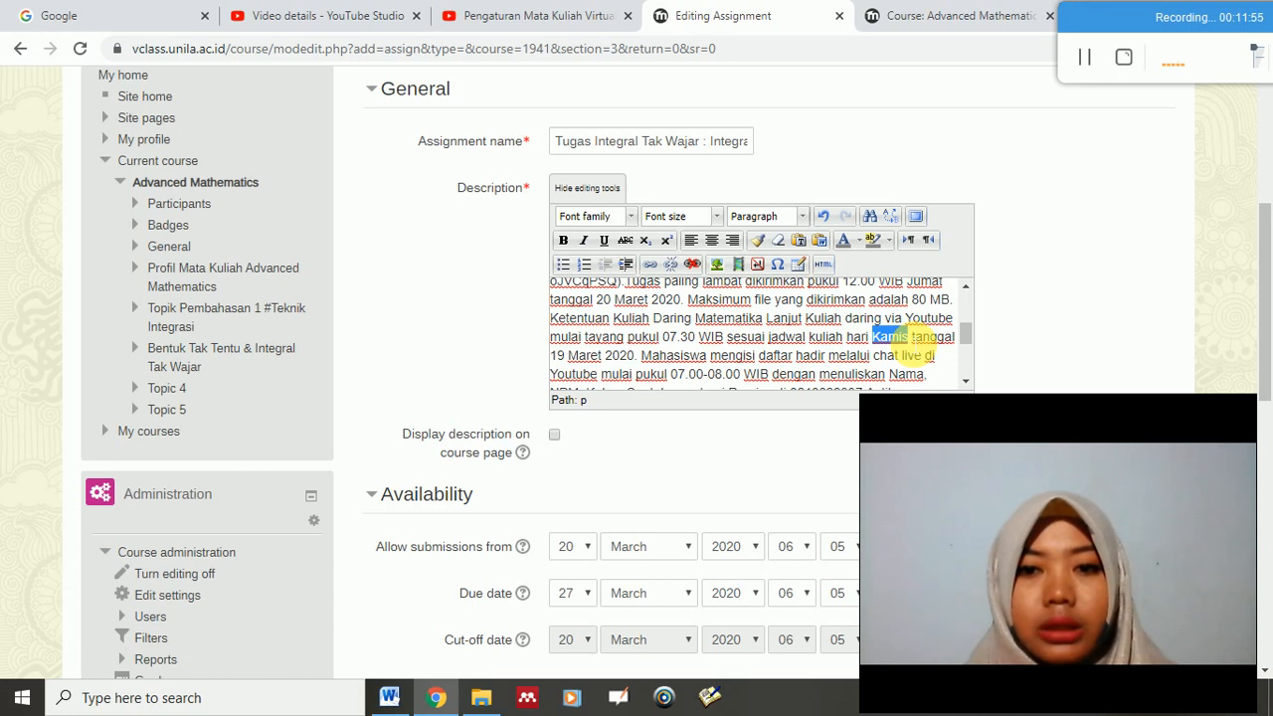
text(Jumat)
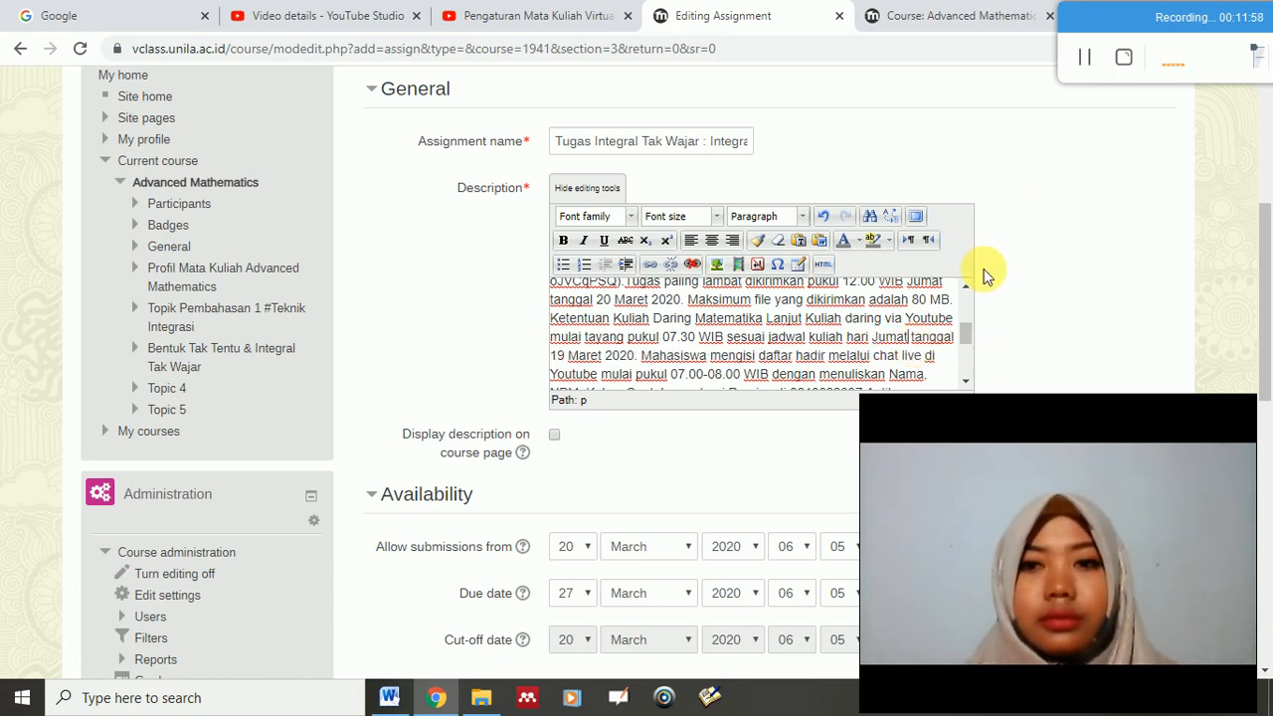
Step: Set the essay question number in the description to No 9 Hal 63 and enable displaying the description on the course page
click(965, 380)
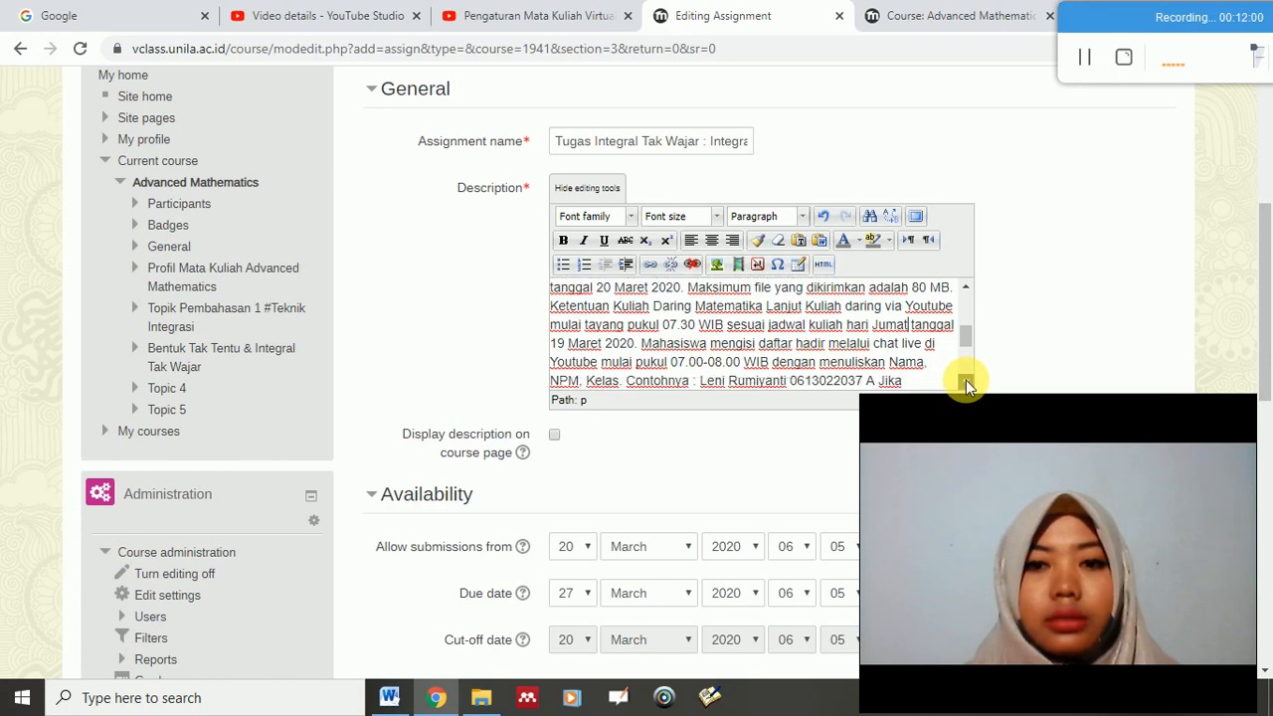
click(965, 379)
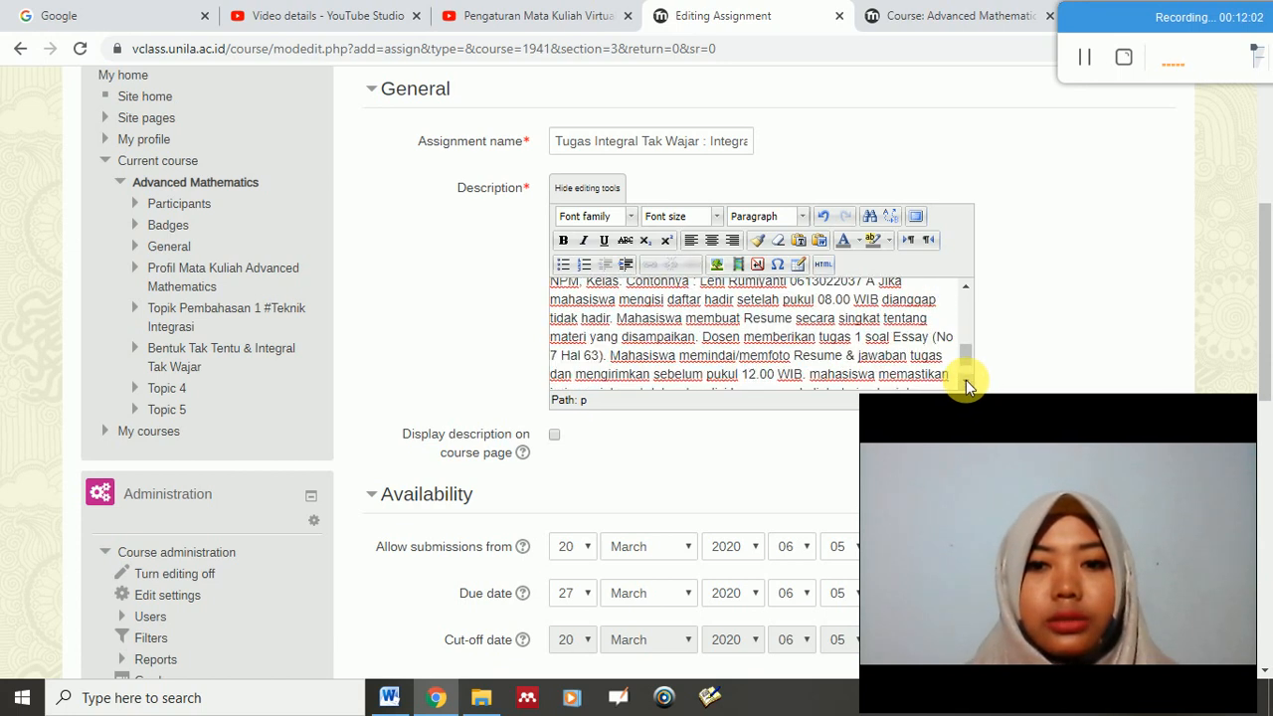
click(966, 380)
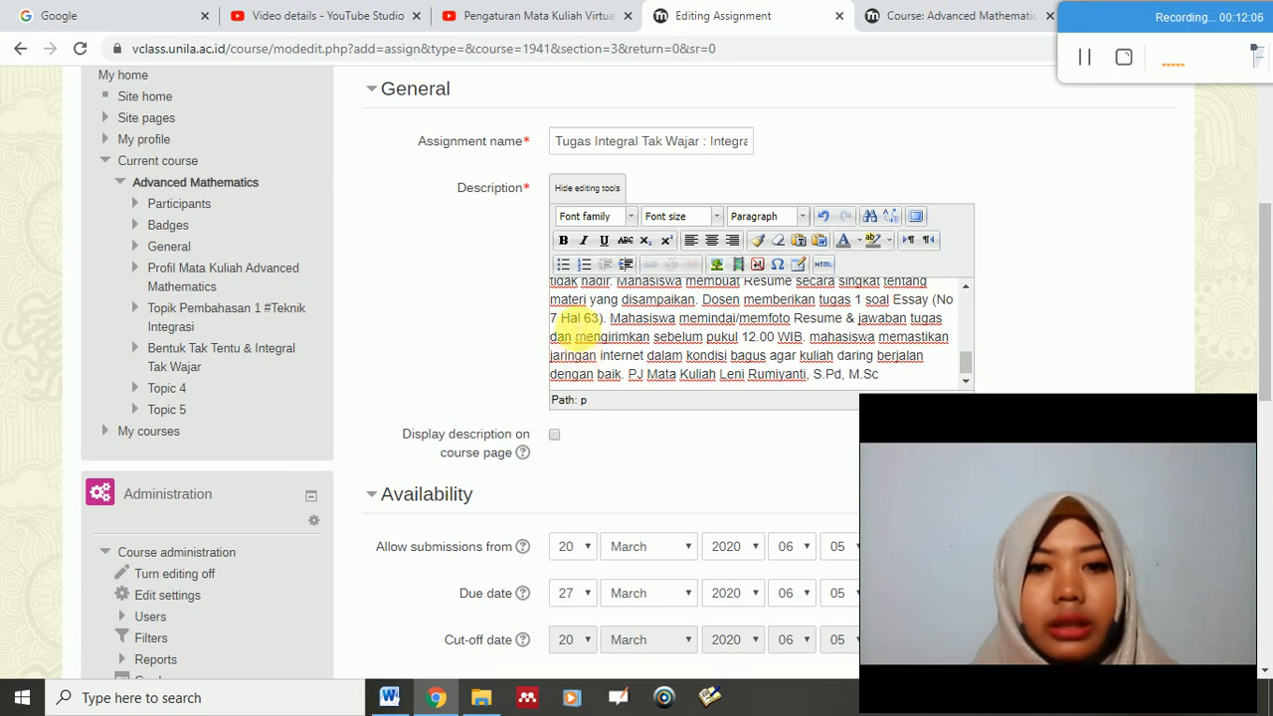
drag(561, 319, 544, 319)
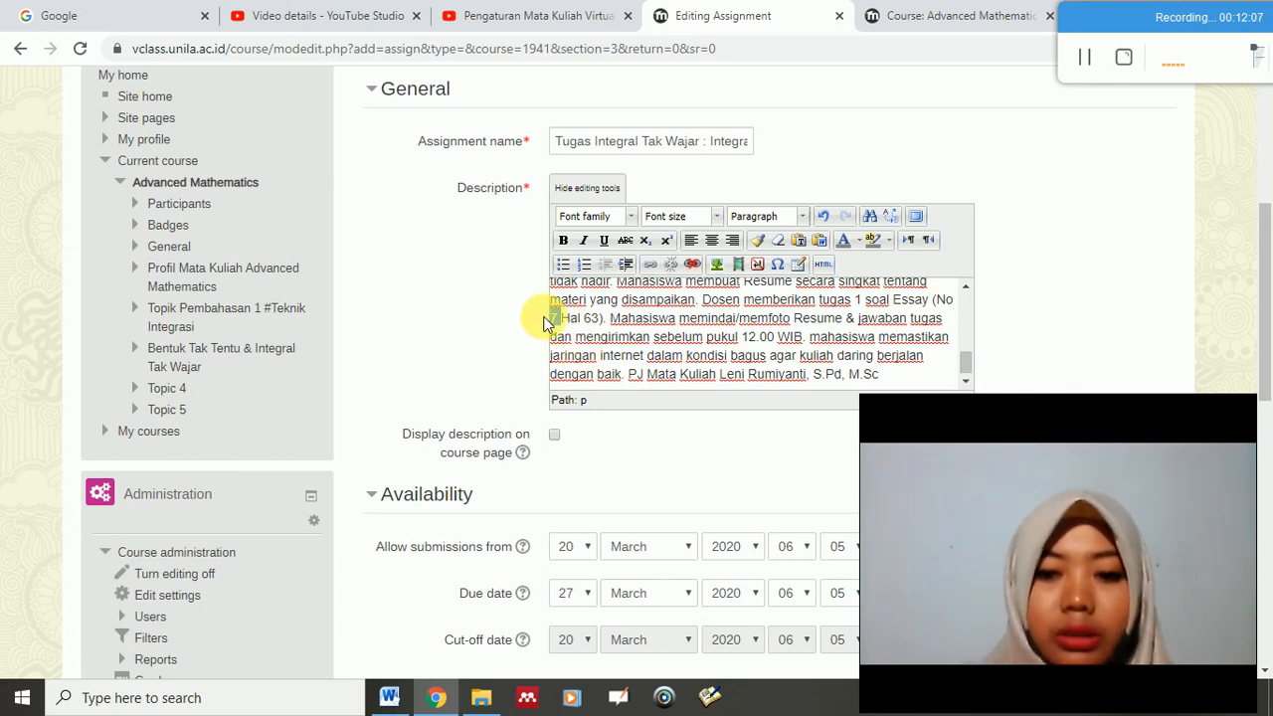
text(9)
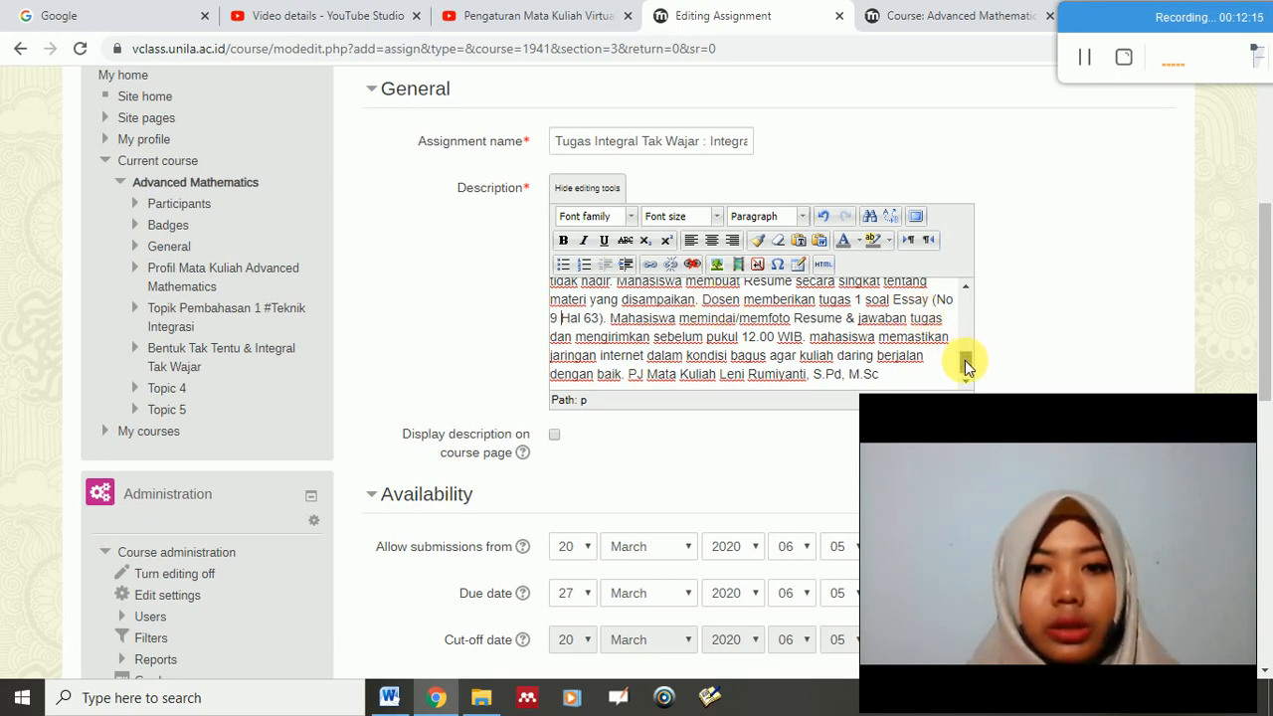
drag(965, 360, 964, 375)
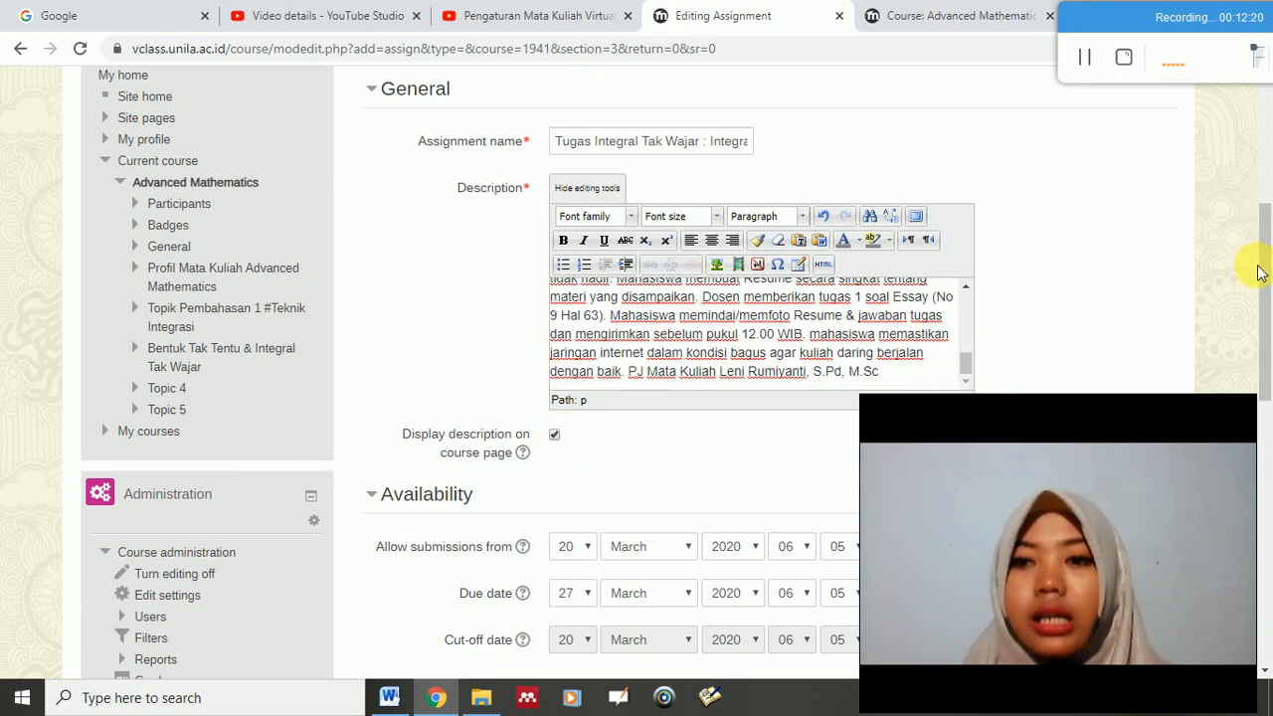
Step: Set the assignment's due date to 20 March 2020 at 12:00
drag(1268, 270, 1268, 370)
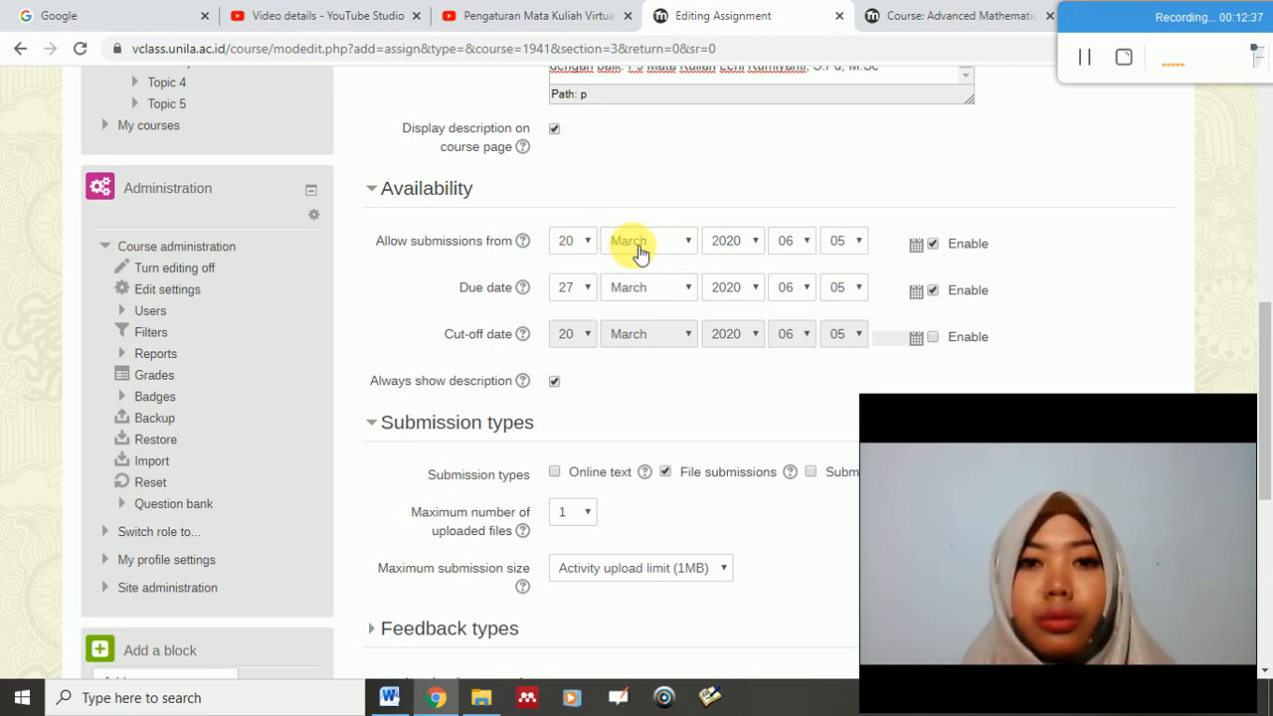
click(807, 249)
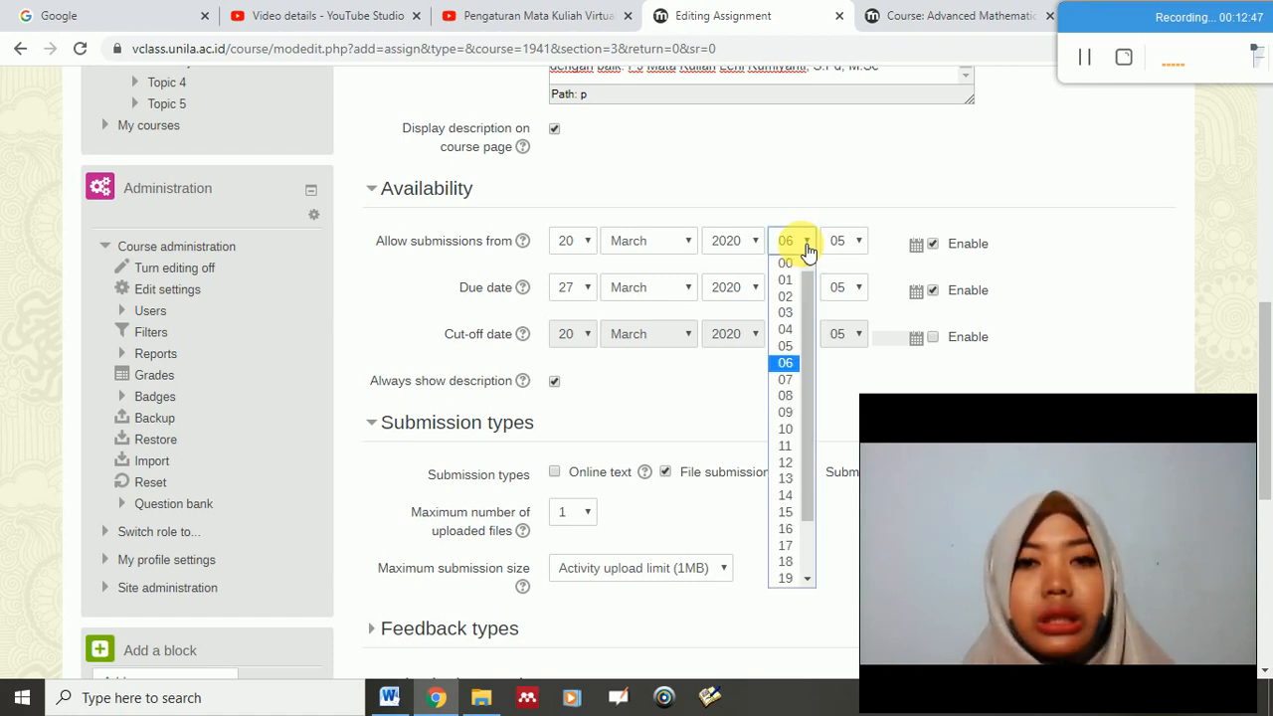
click(807, 250)
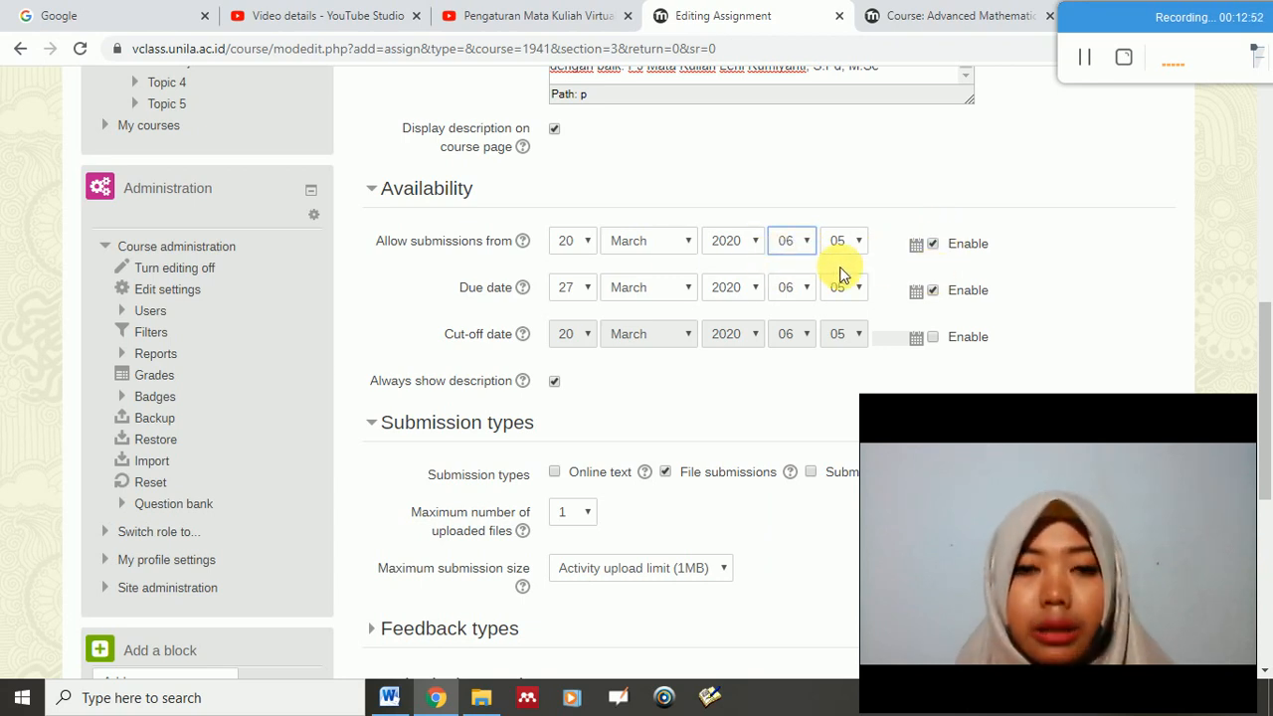
click(592, 290)
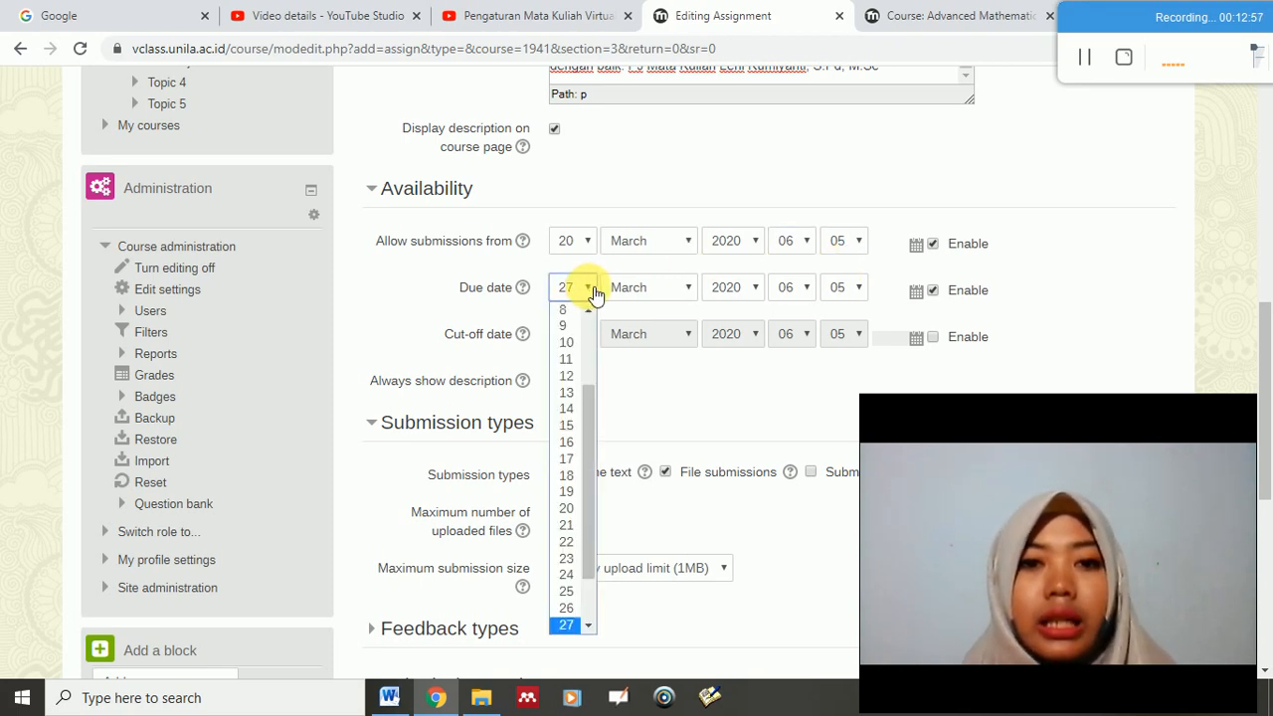
click(567, 509)
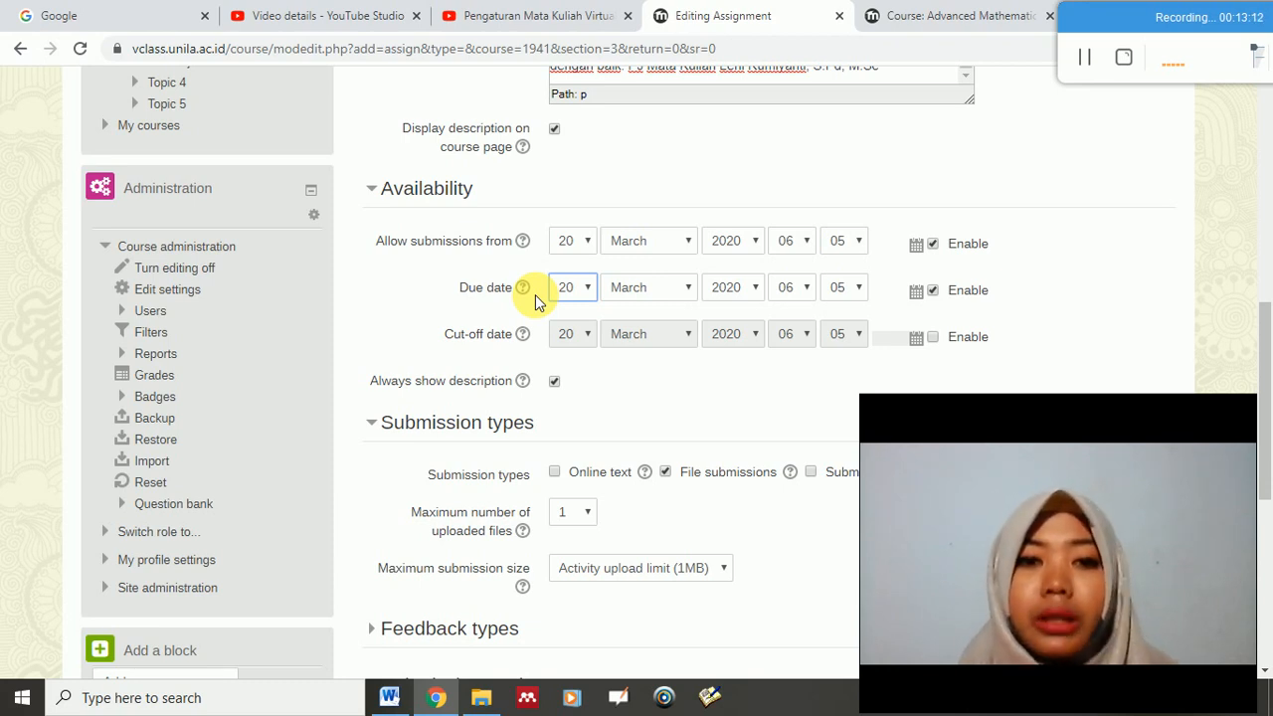
click(813, 289)
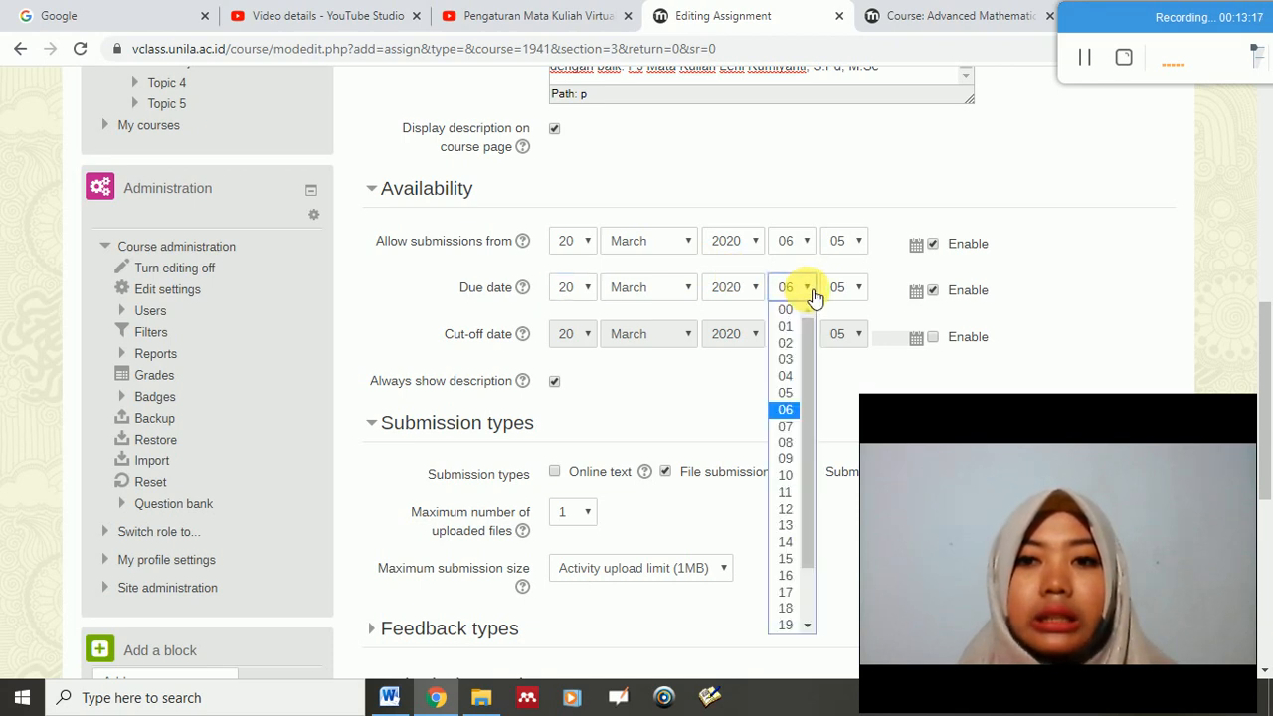
click(786, 512)
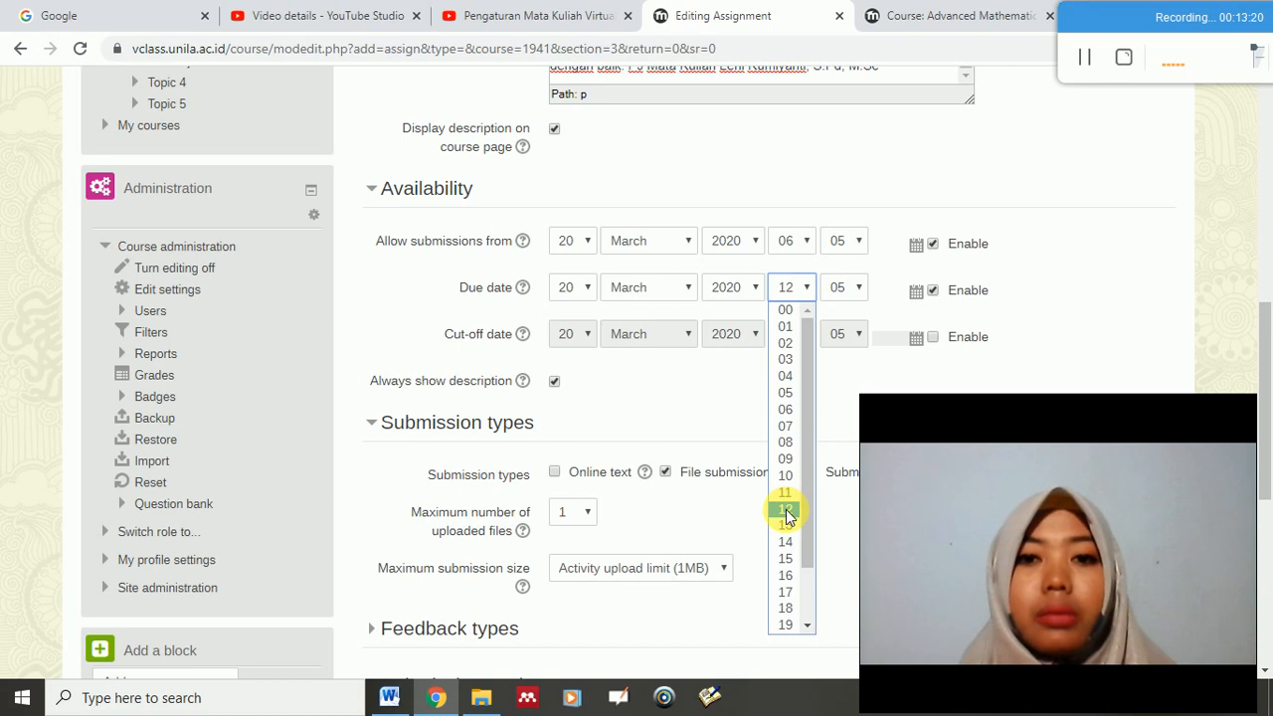
click(852, 288)
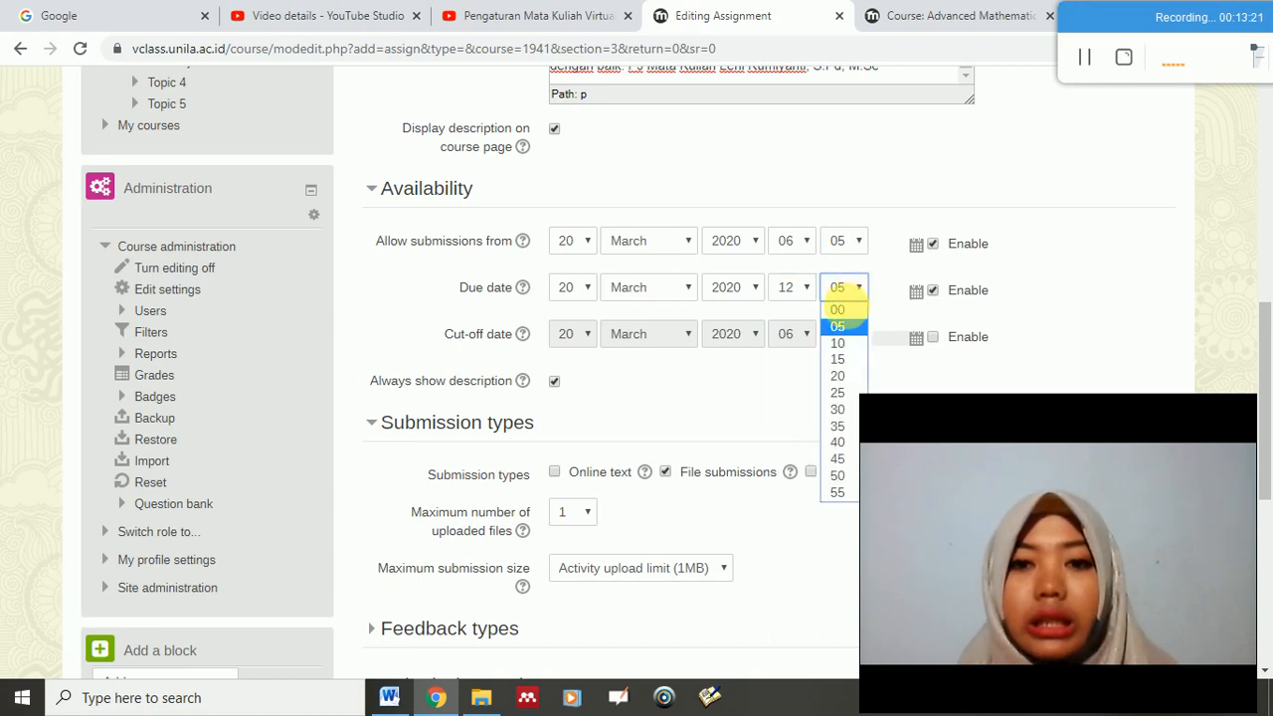
click(845, 310)
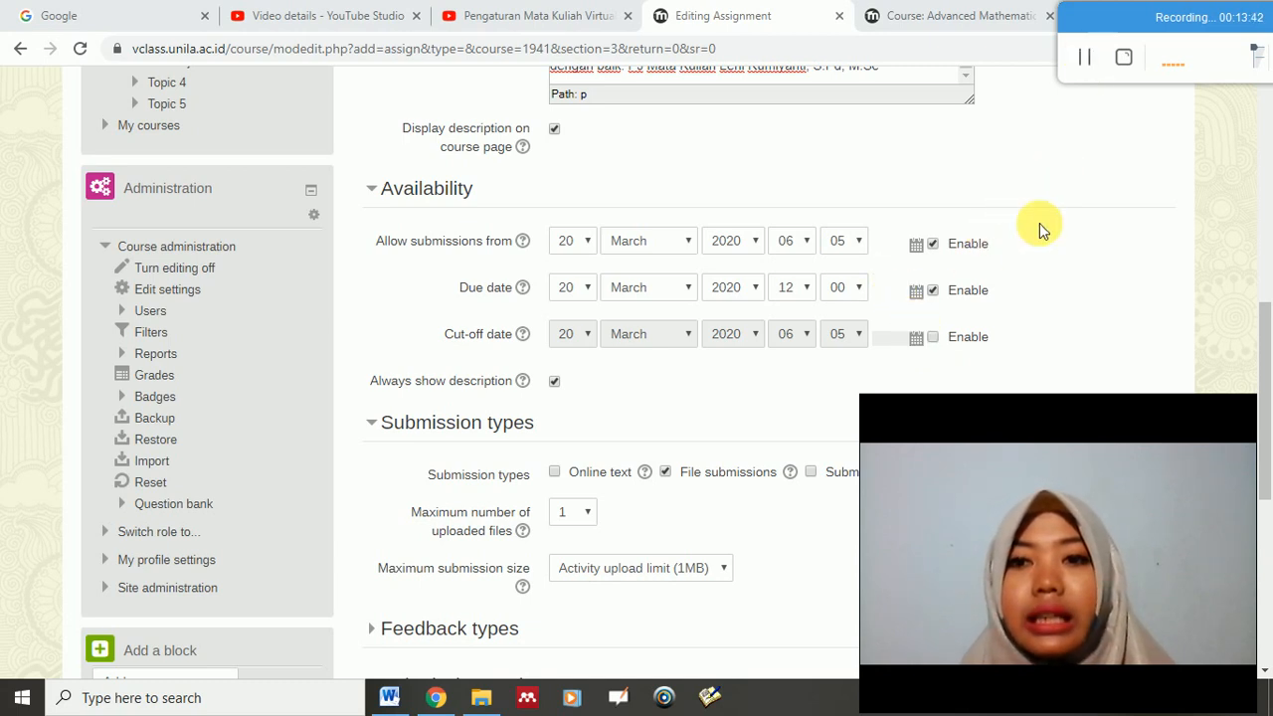
Step: Enable the cut-off date and set its time to 12:00 on 20 March 2020
click(933, 339)
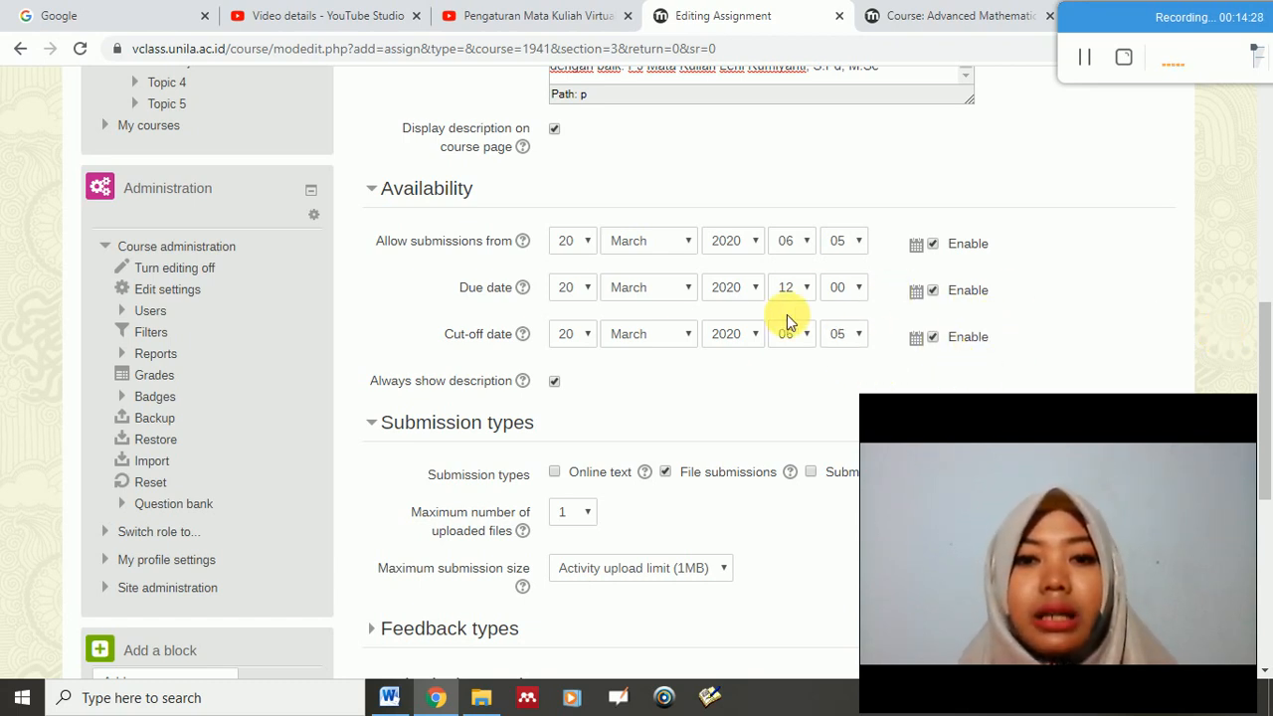
click(809, 336)
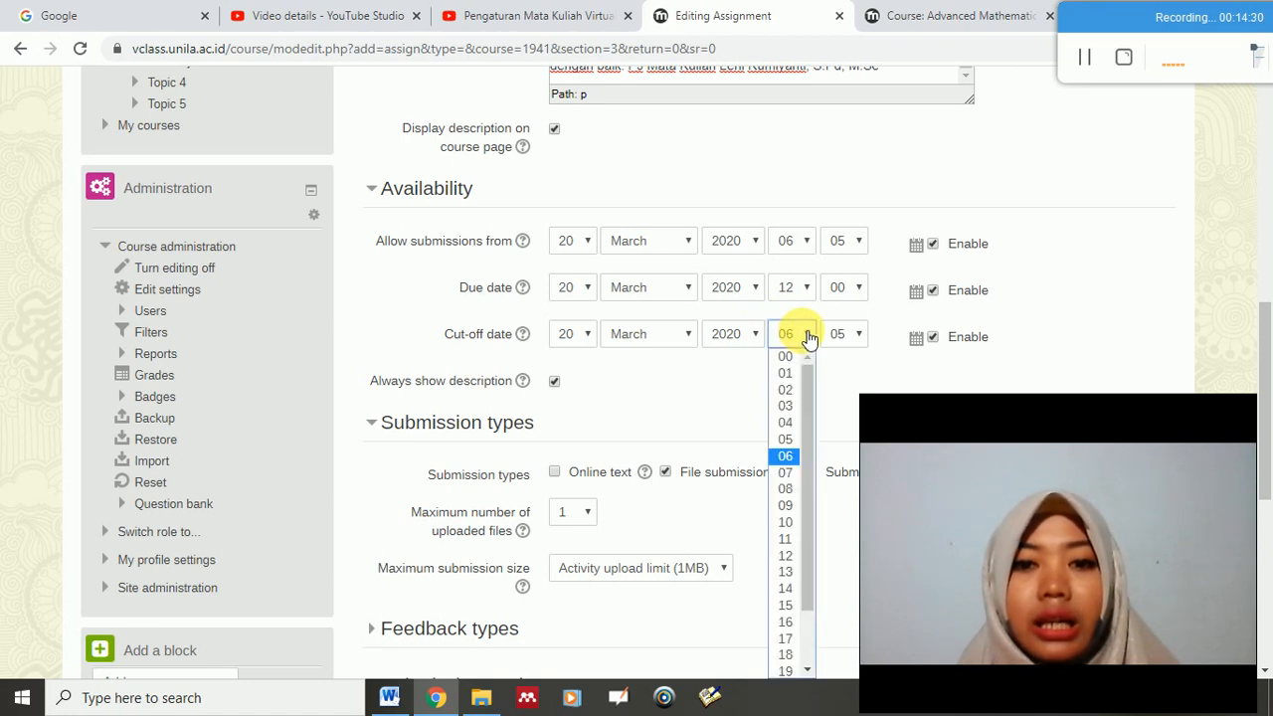
click(784, 557)
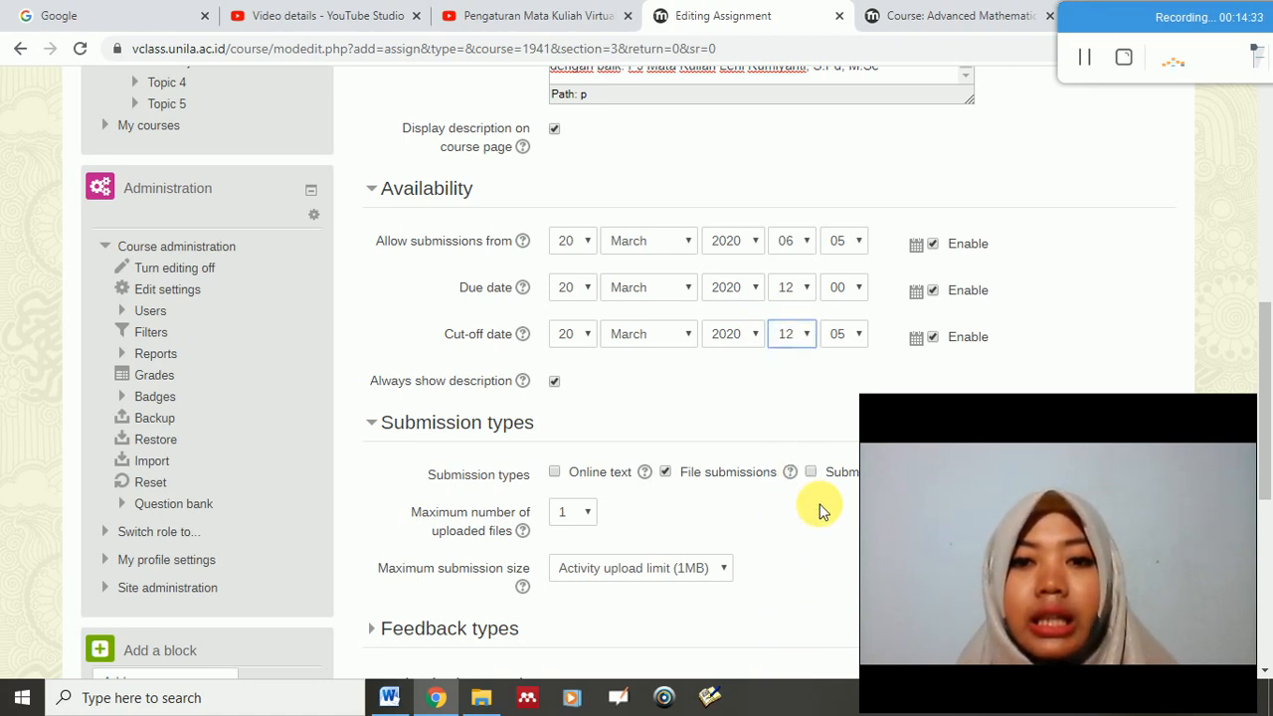
click(861, 340)
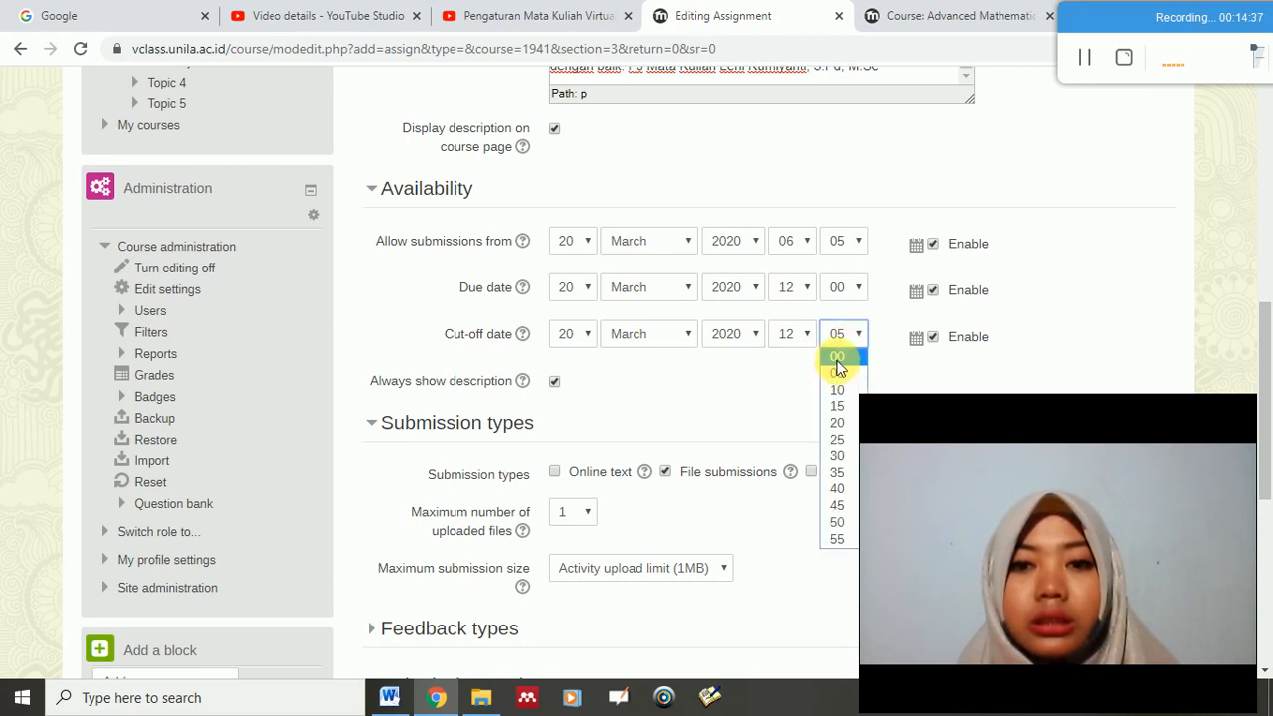
click(837, 360)
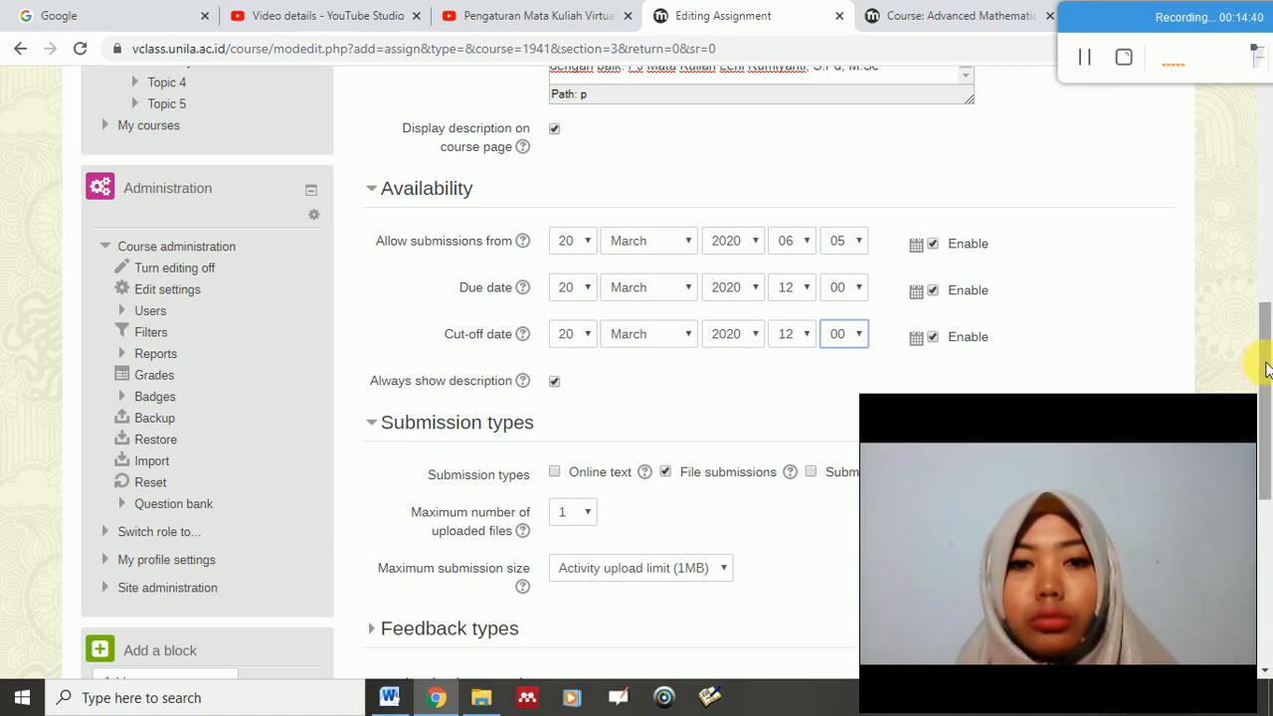
Step: Keep the maximum submission size at Activity upload limit (1MB), save the assignment and return to the course
drag(1267, 369, 1268, 408)
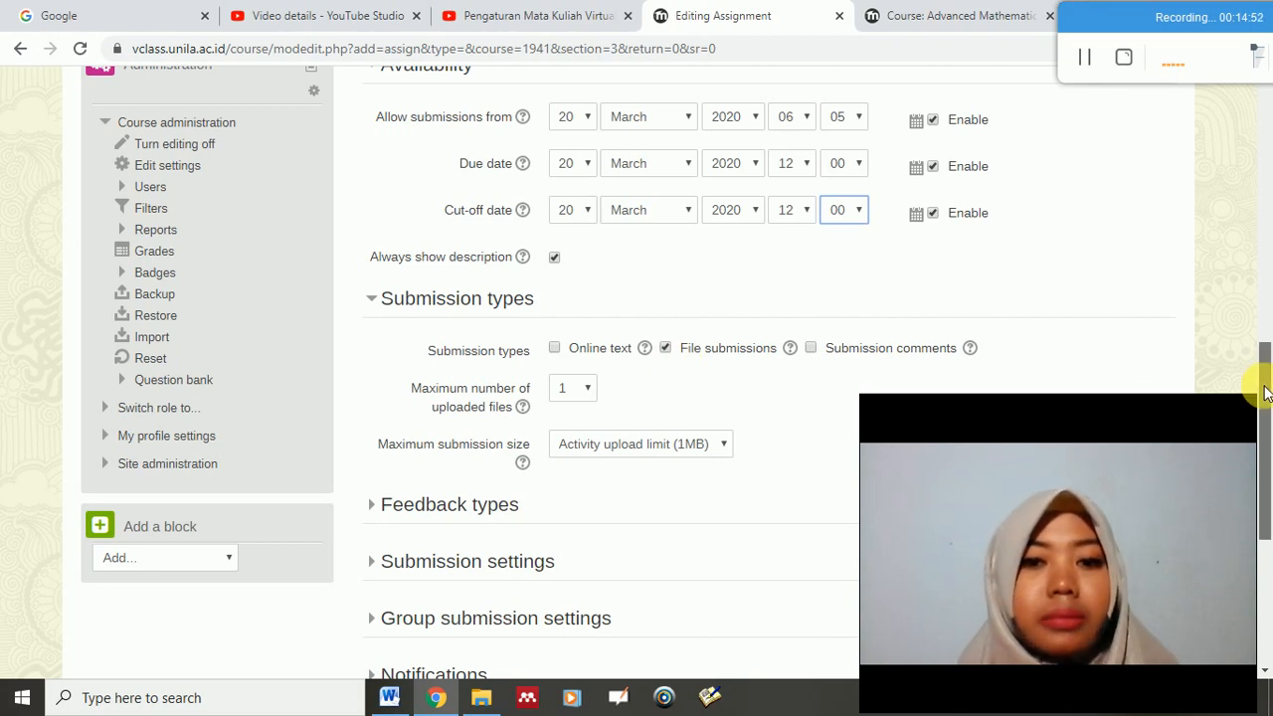
scroll(1267, 395, down, 1)
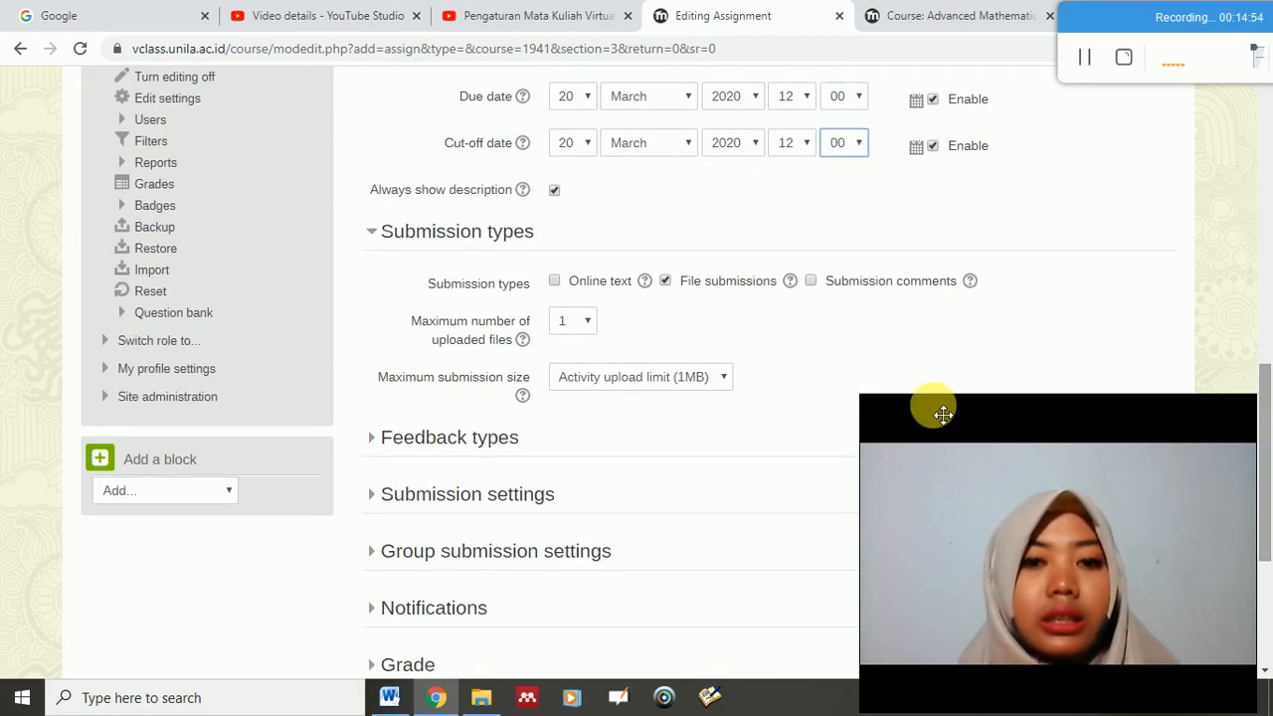
click(703, 384)
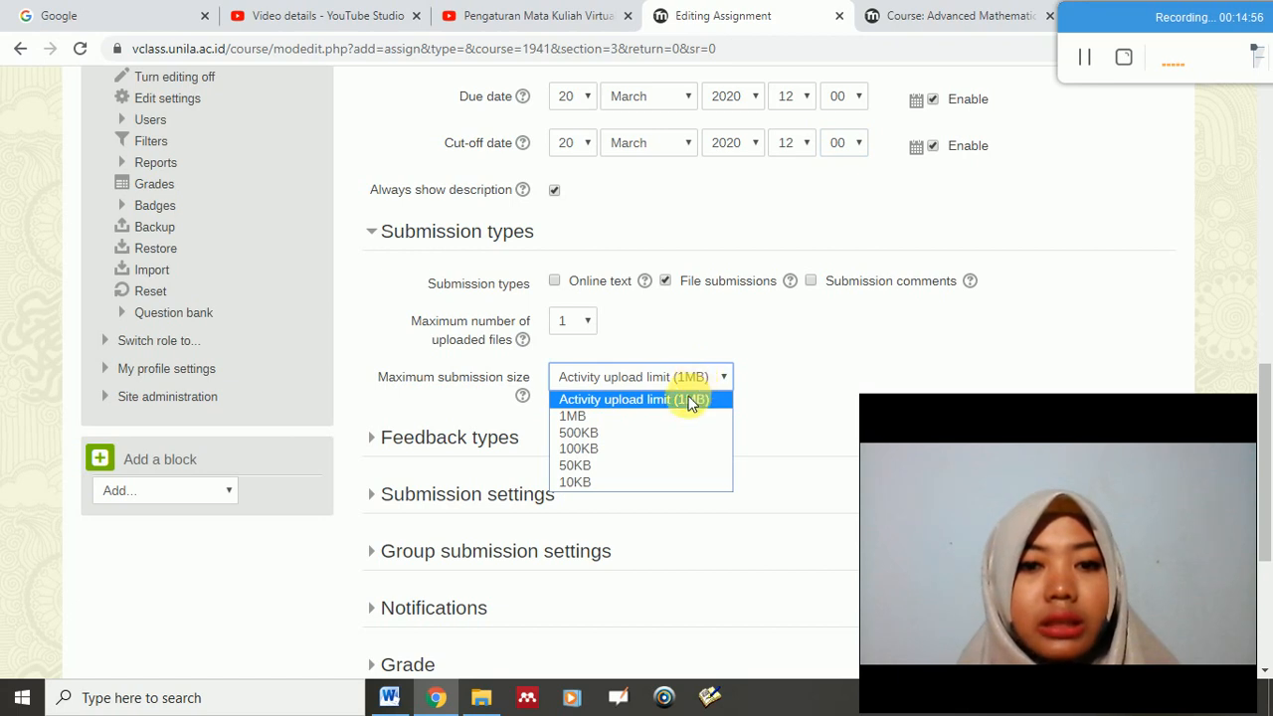
click(691, 410)
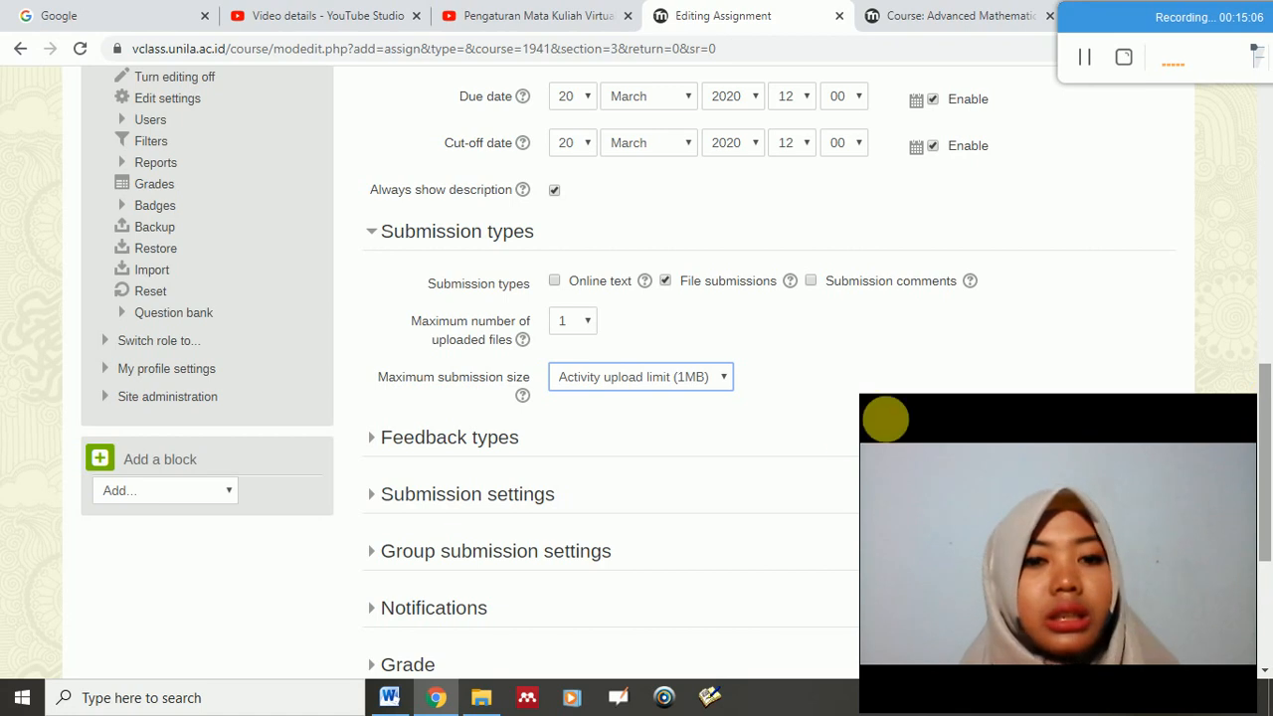
drag(1269, 403, 1268, 487)
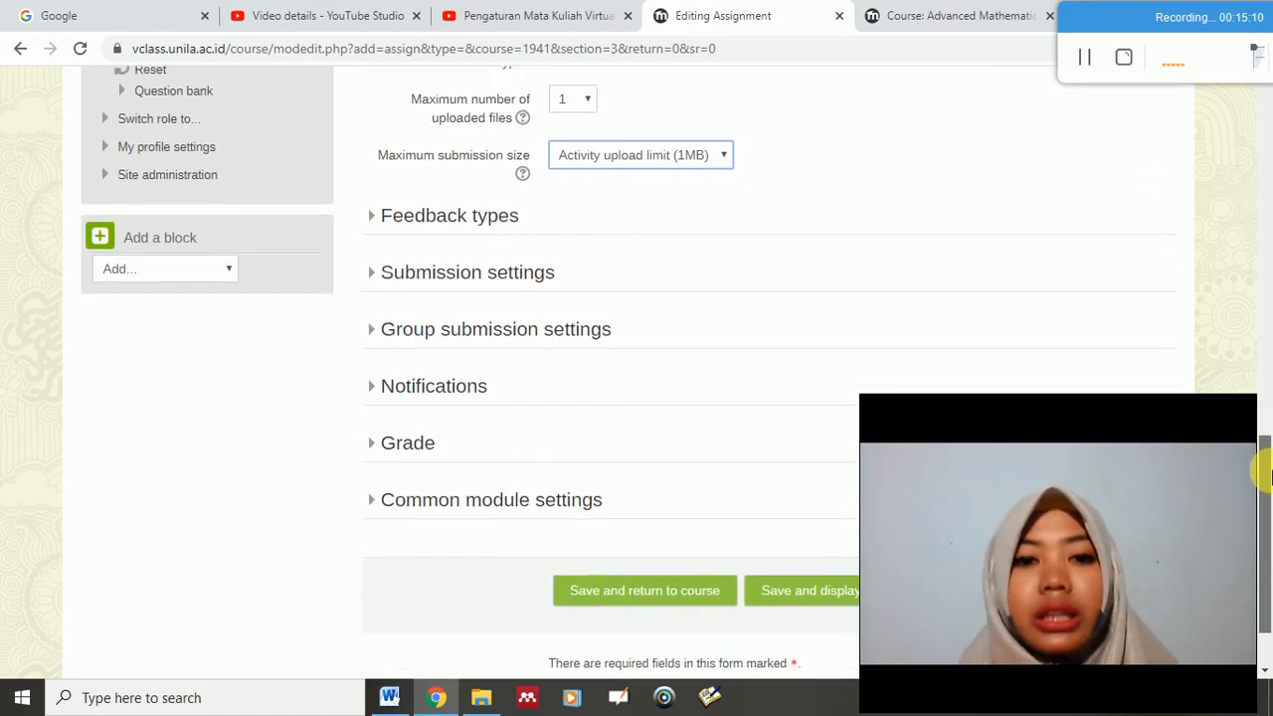
click(672, 594)
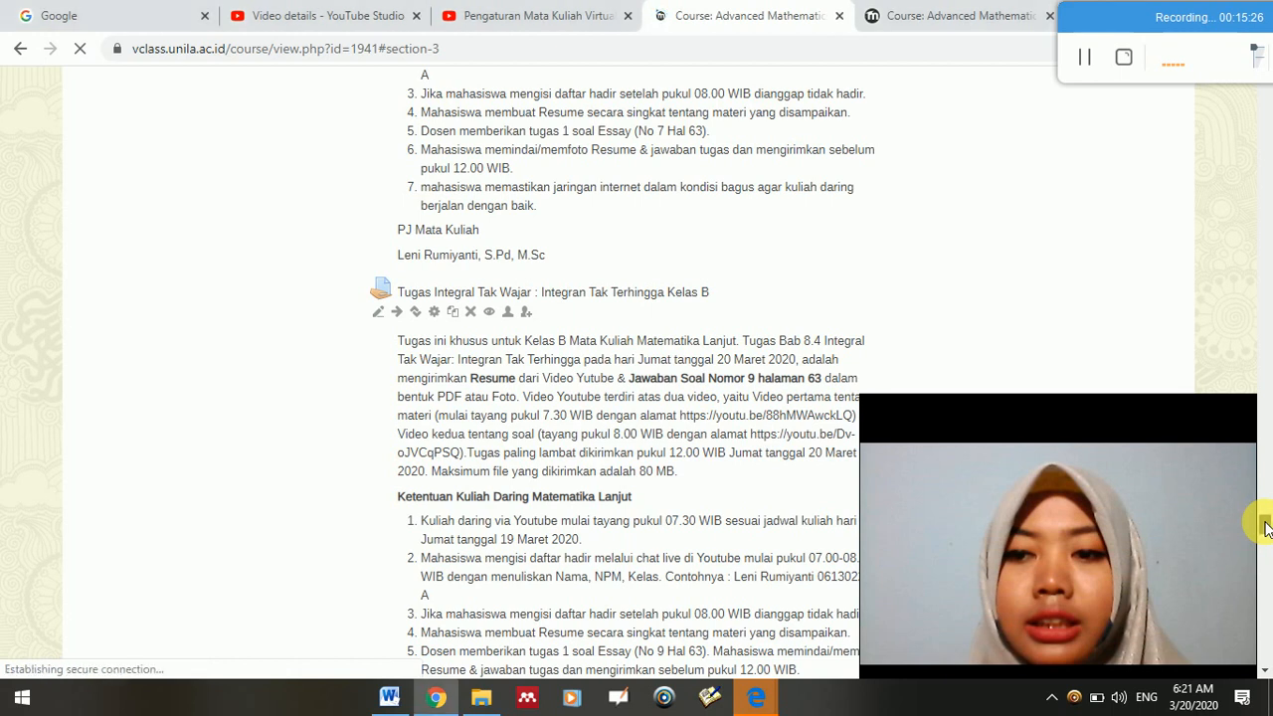
Step: Review the Kelas B assignment's description and lecture rules on the course page against the Kelas A entry
drag(1266, 528, 1266, 532)
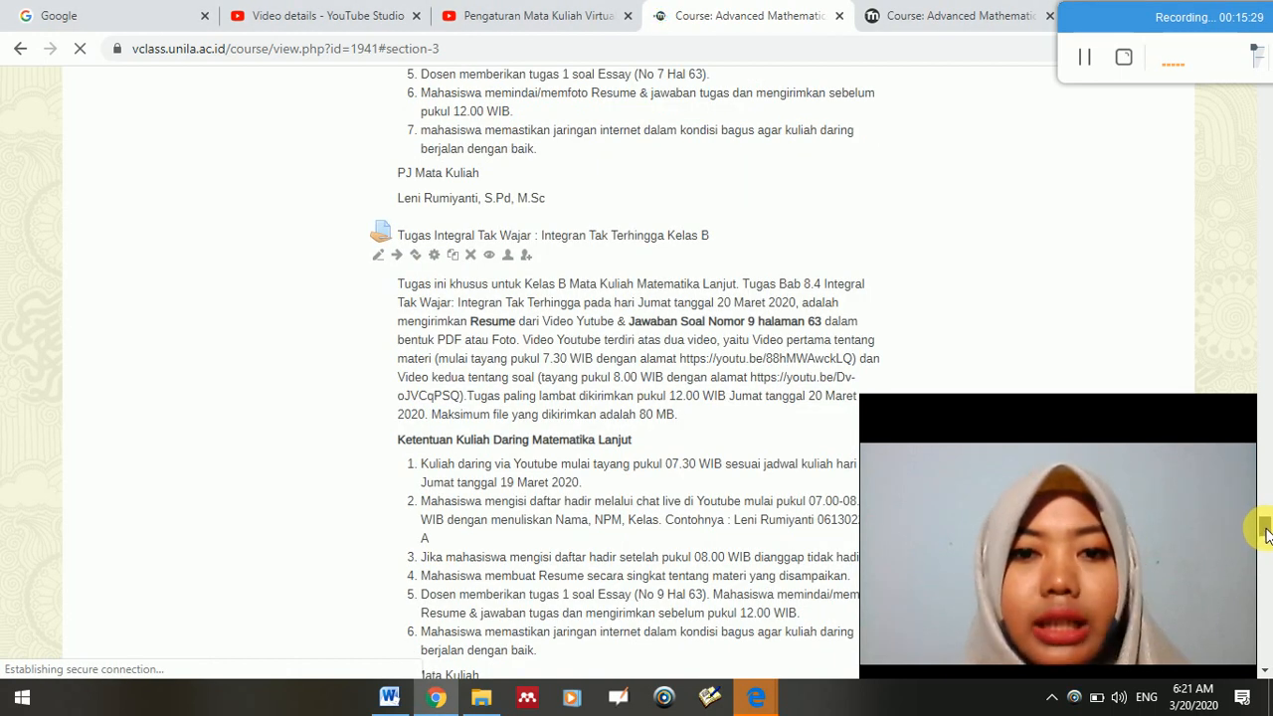
scroll(1265, 532, down, 2)
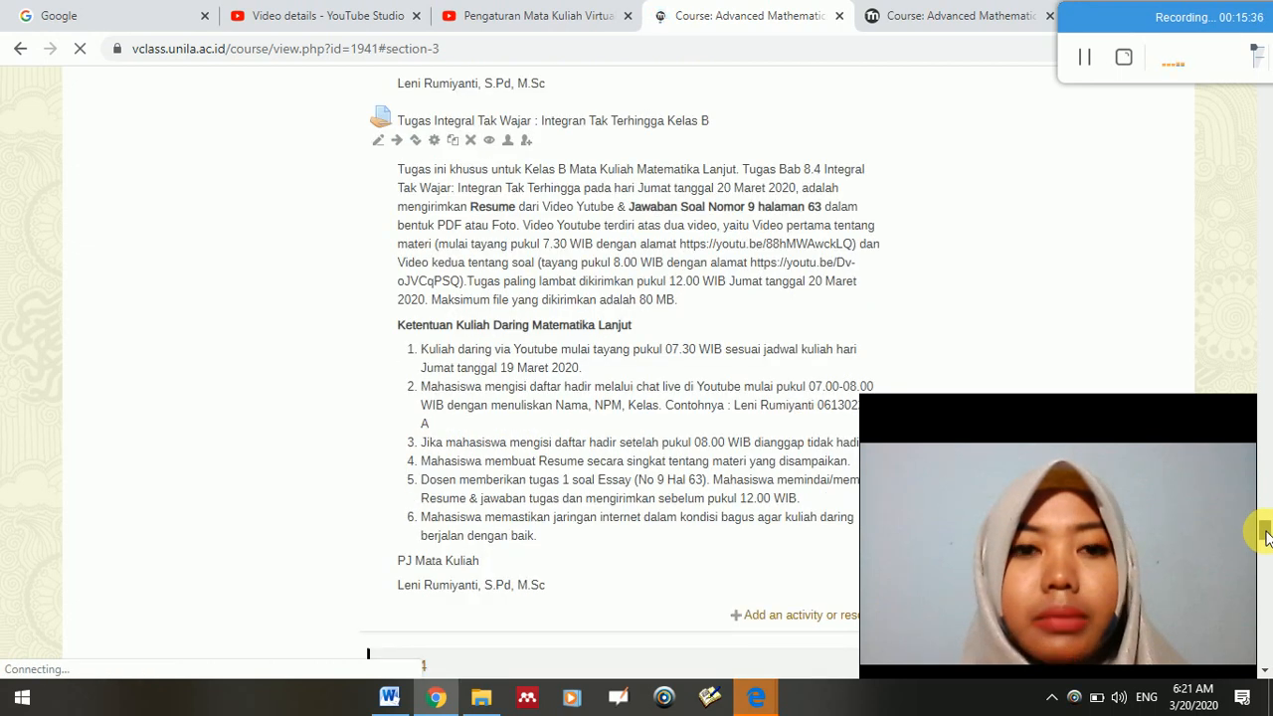
scroll(1265, 535, down, 2)
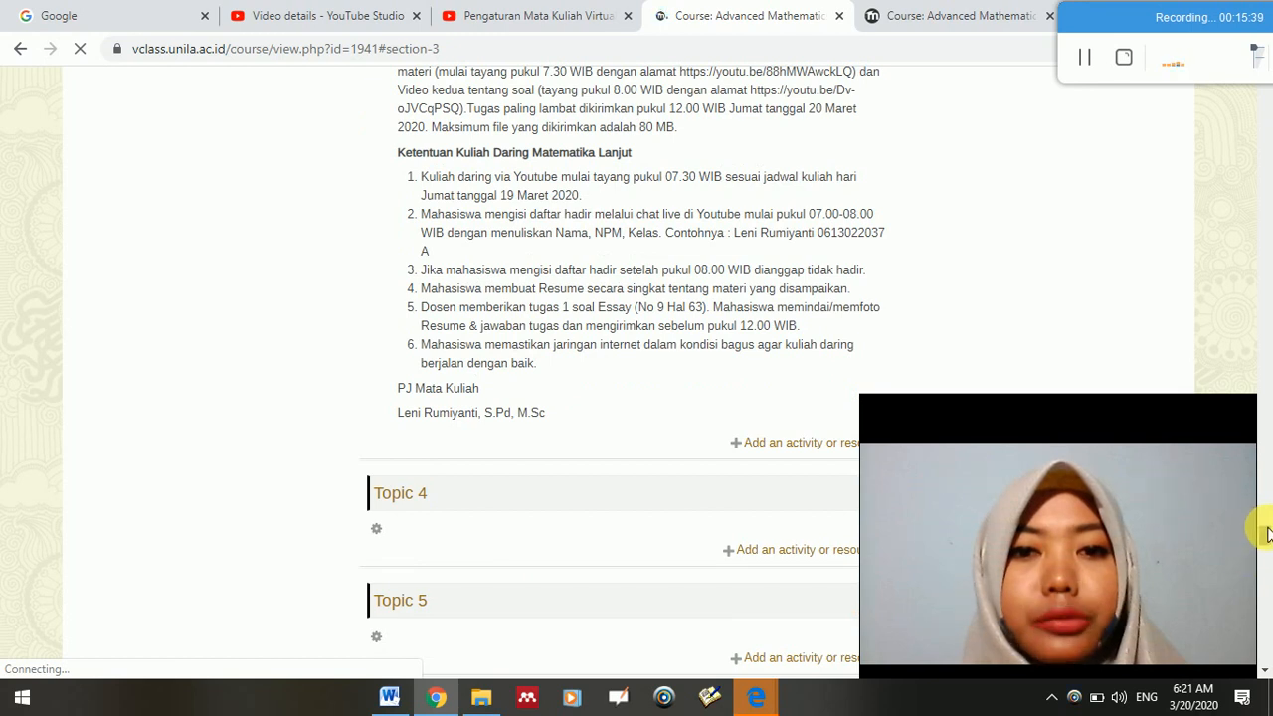
scroll(1265, 517, up, 5)
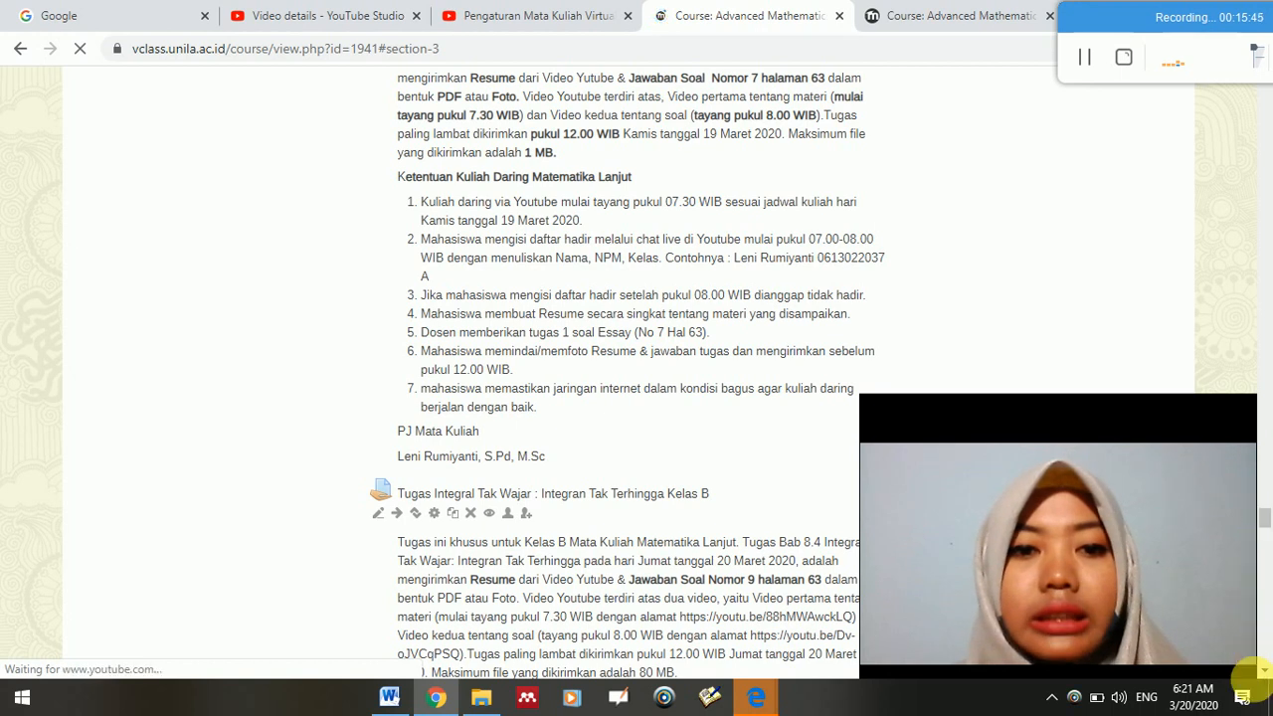
scroll(1265, 676, down, 2)
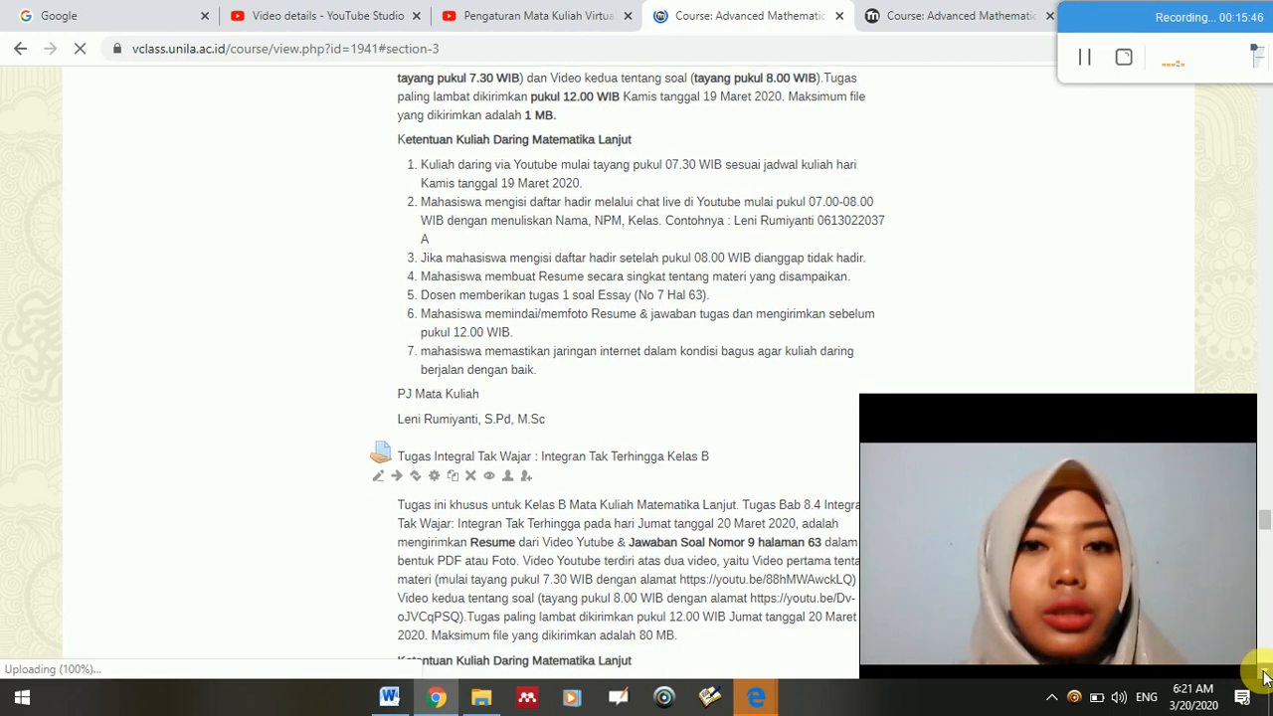
scroll(1264, 676, down, 1)
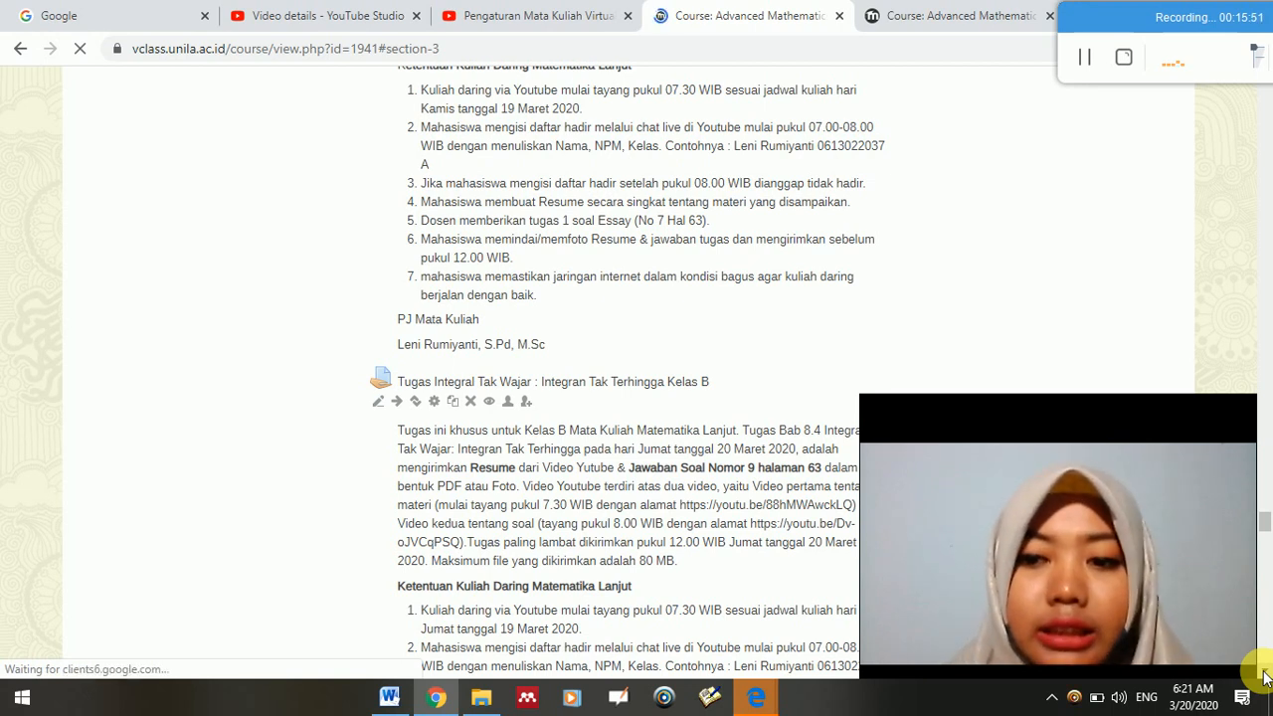
scroll(1264, 676, down, 1)
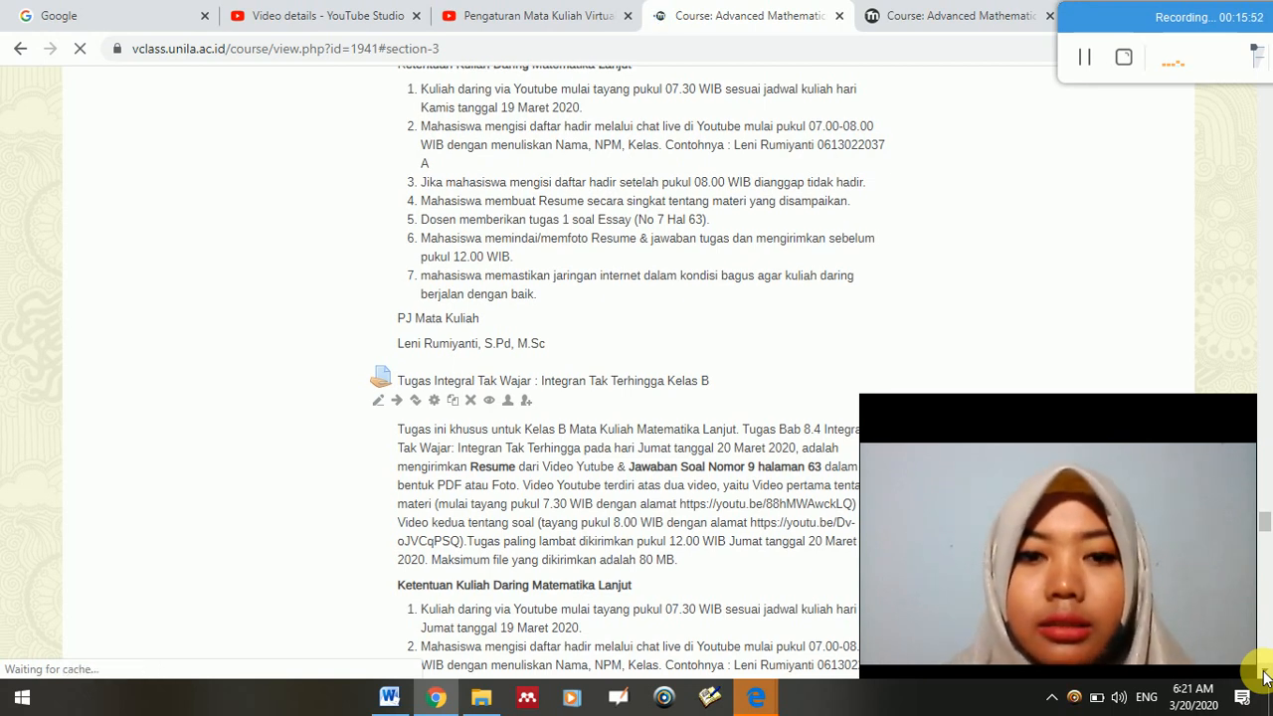
scroll(1265, 676, down, 1)
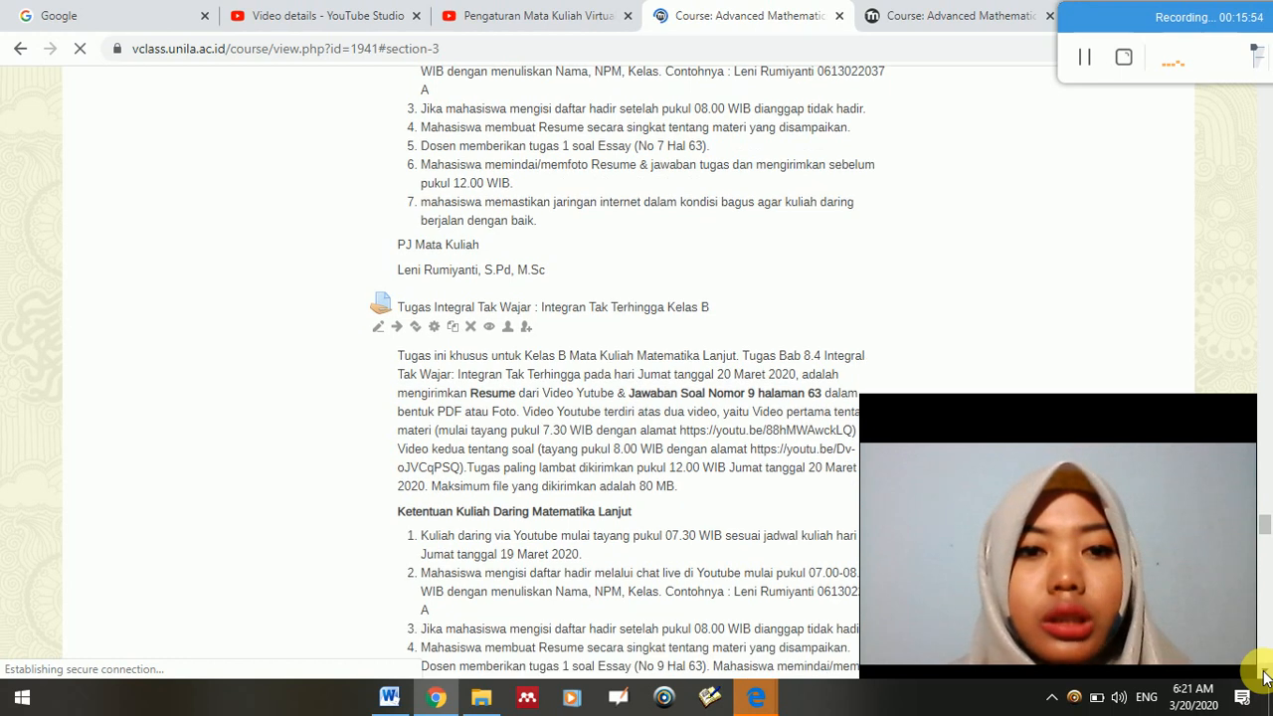
scroll(1265, 676, down, 1)
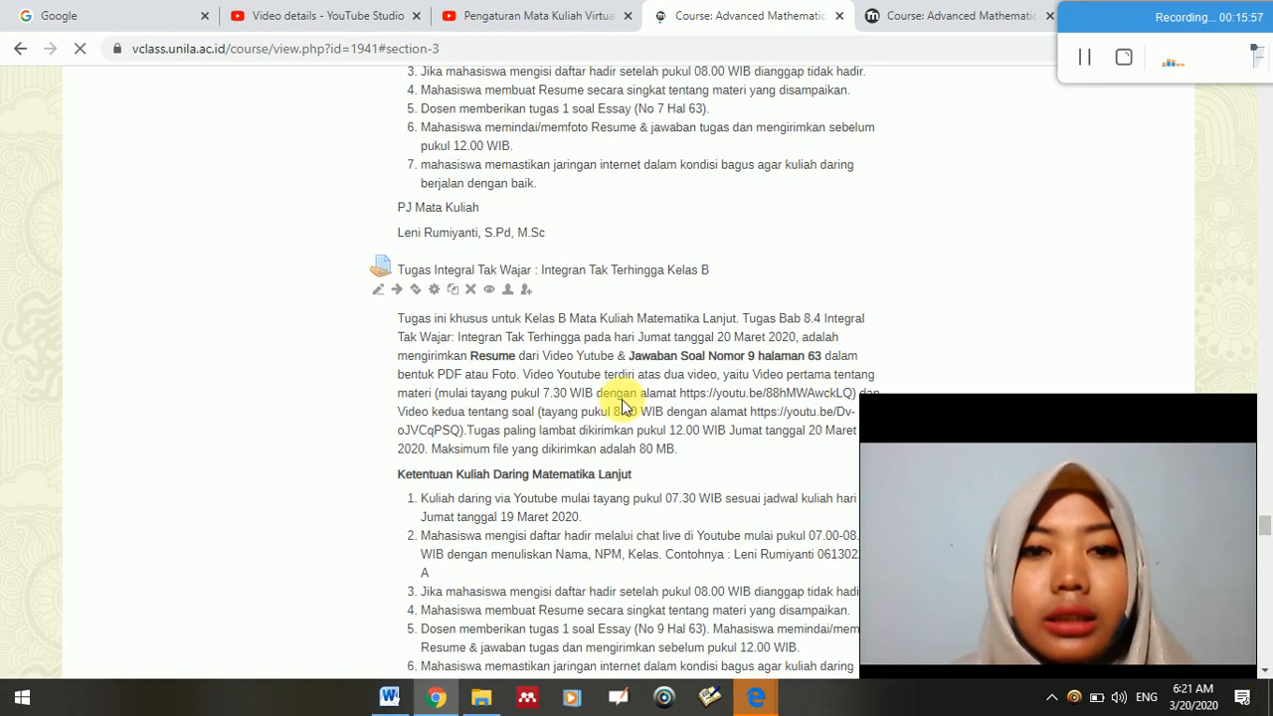